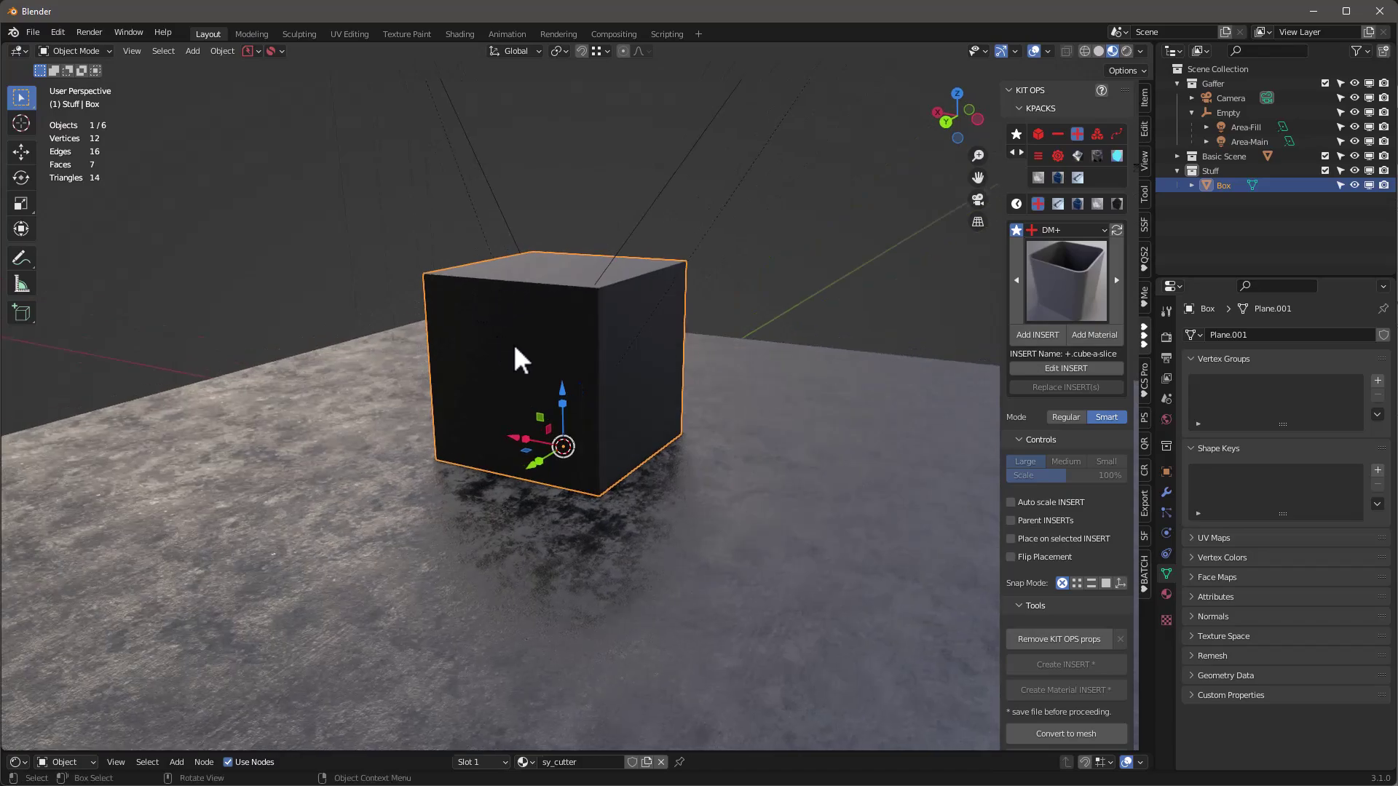
scroll(523, 333, "up", 1)
middle_click_drag(522, 331, 653, 349)
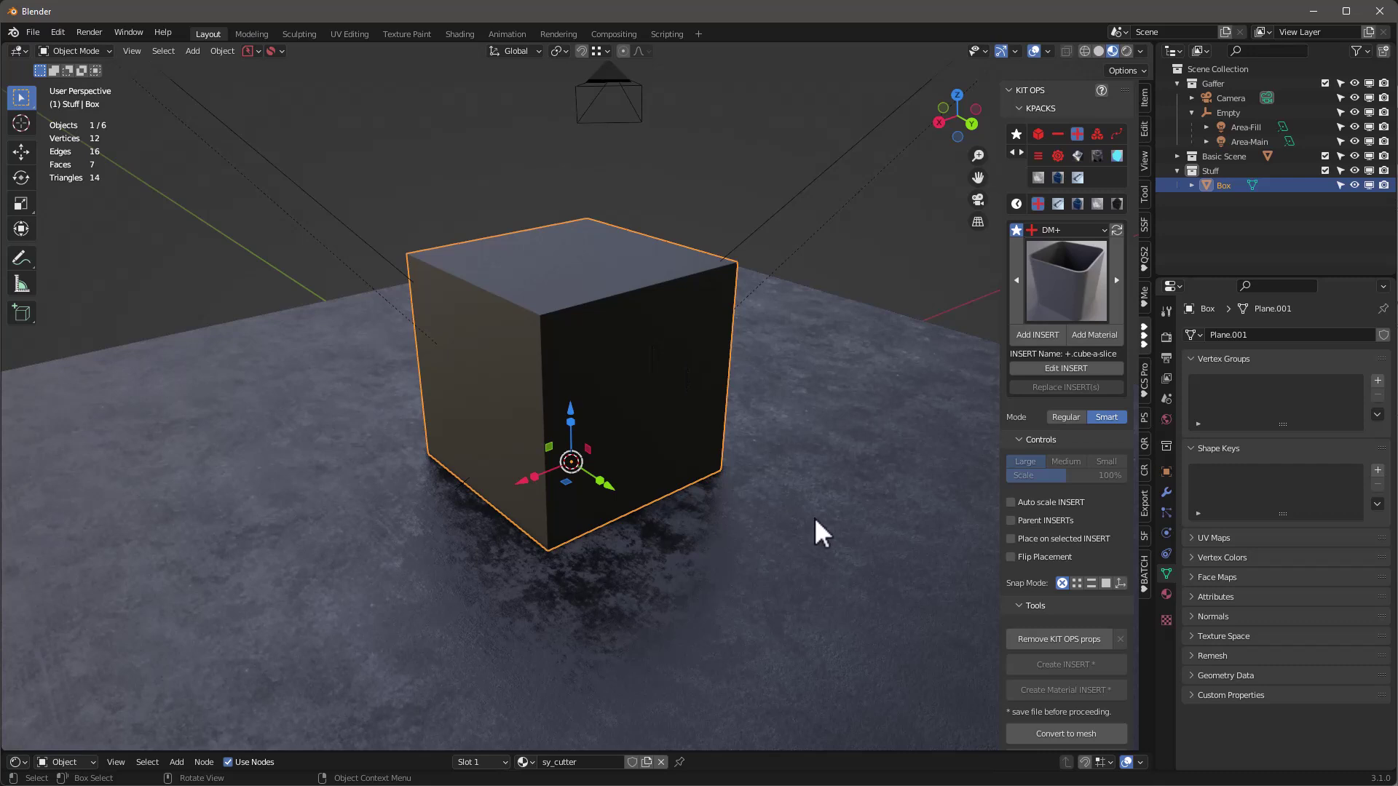
middle_click_drag(696, 504, 717, 483)
scroll(606, 394, "up", 1)
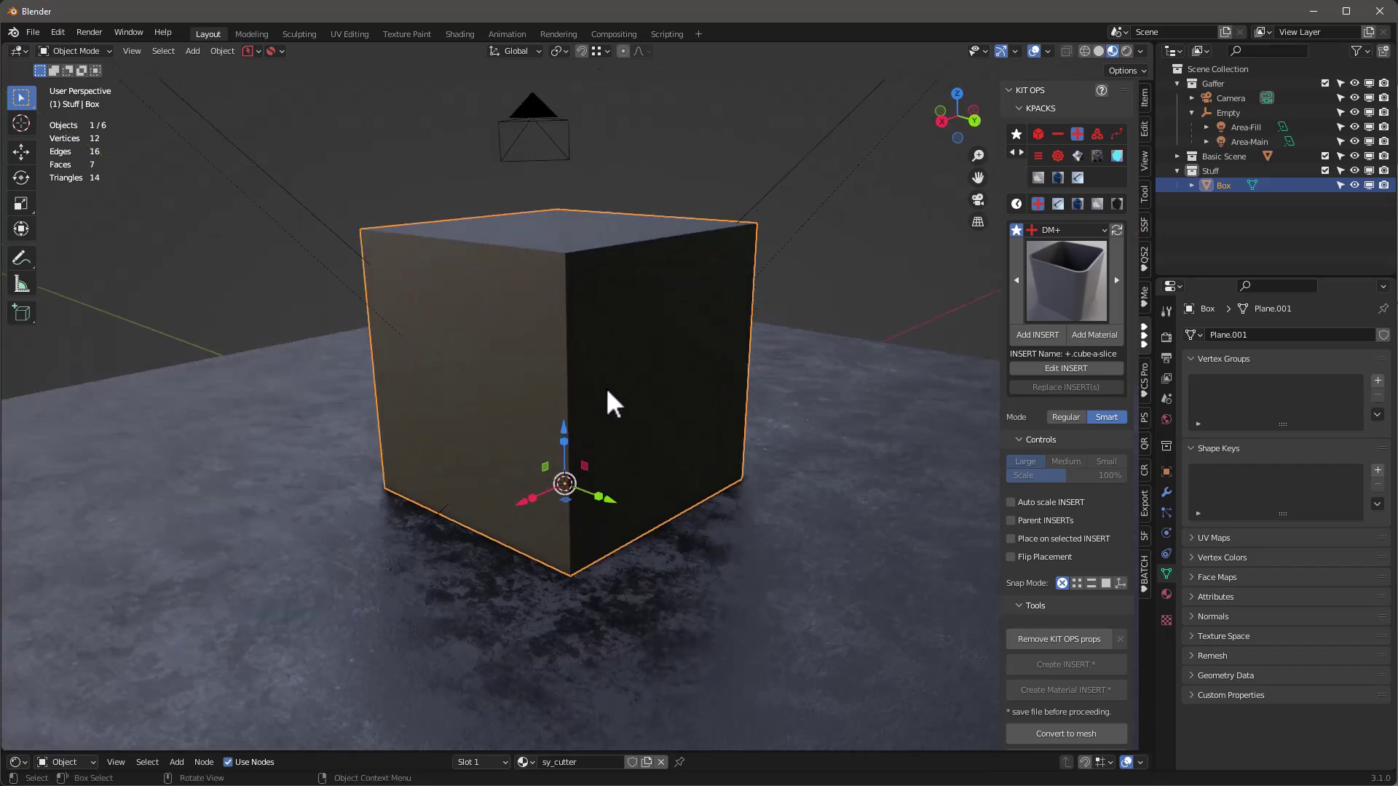
scroll(610, 406, "down", 2)
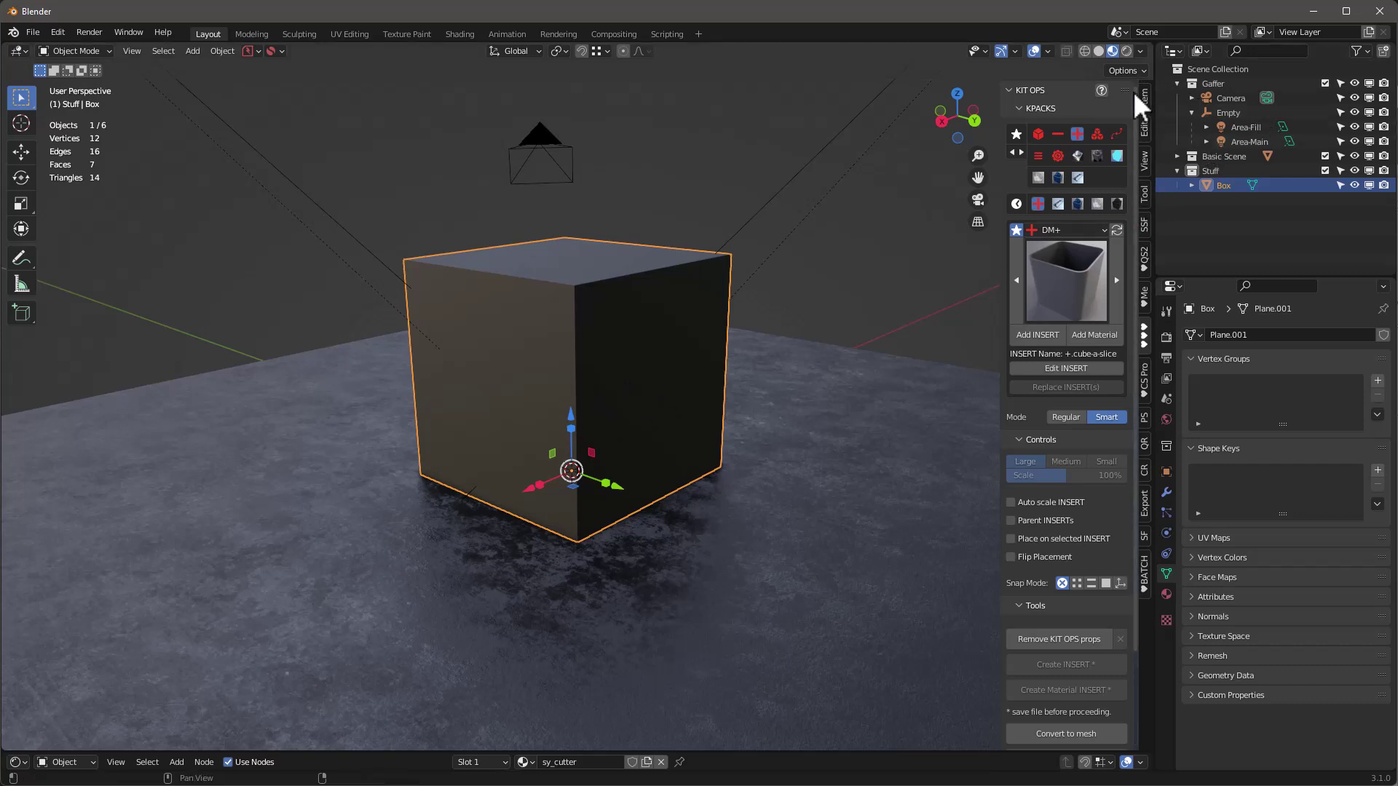
Enable Scene Lights and Scene World in the viewport shading, and unlink the world from the scene
left_click(1140, 51)
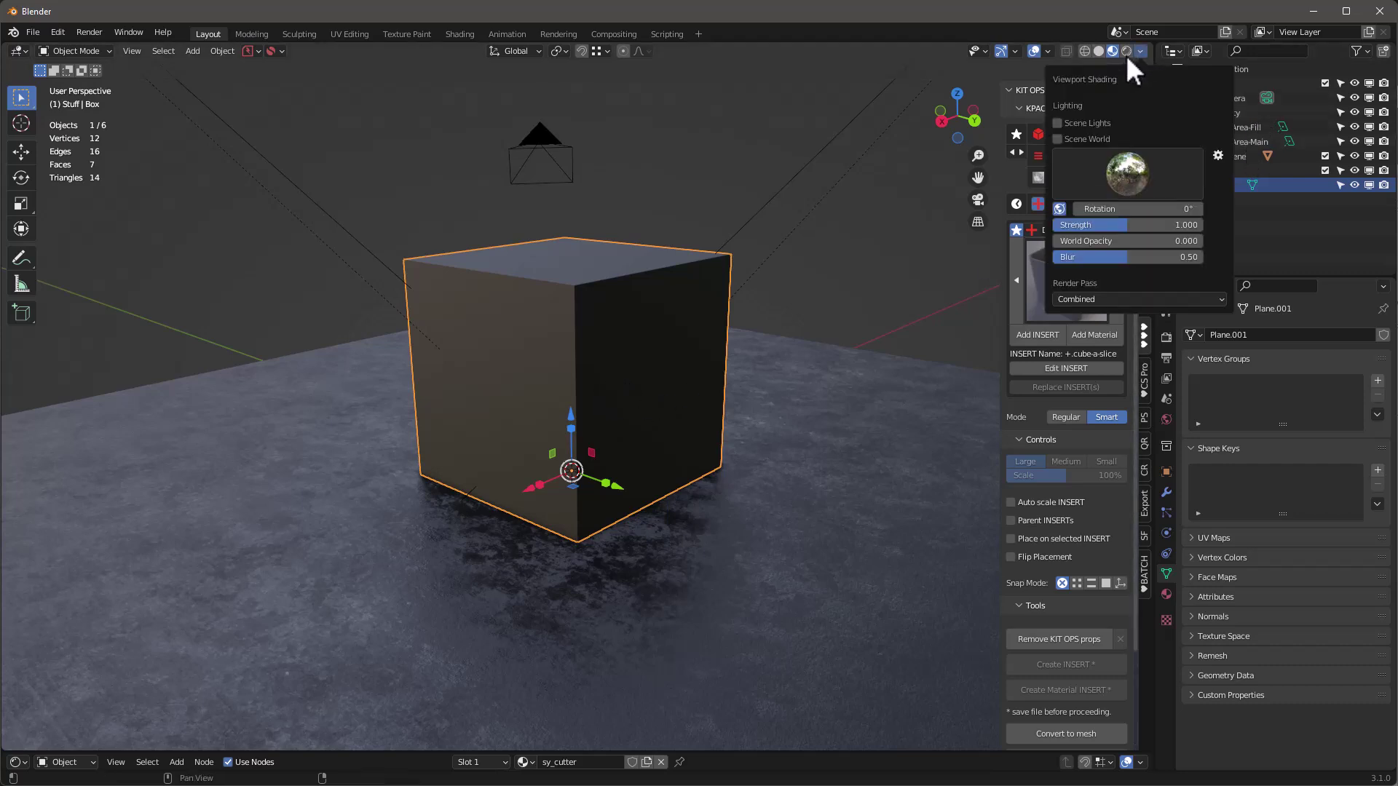
left_click(1058, 122)
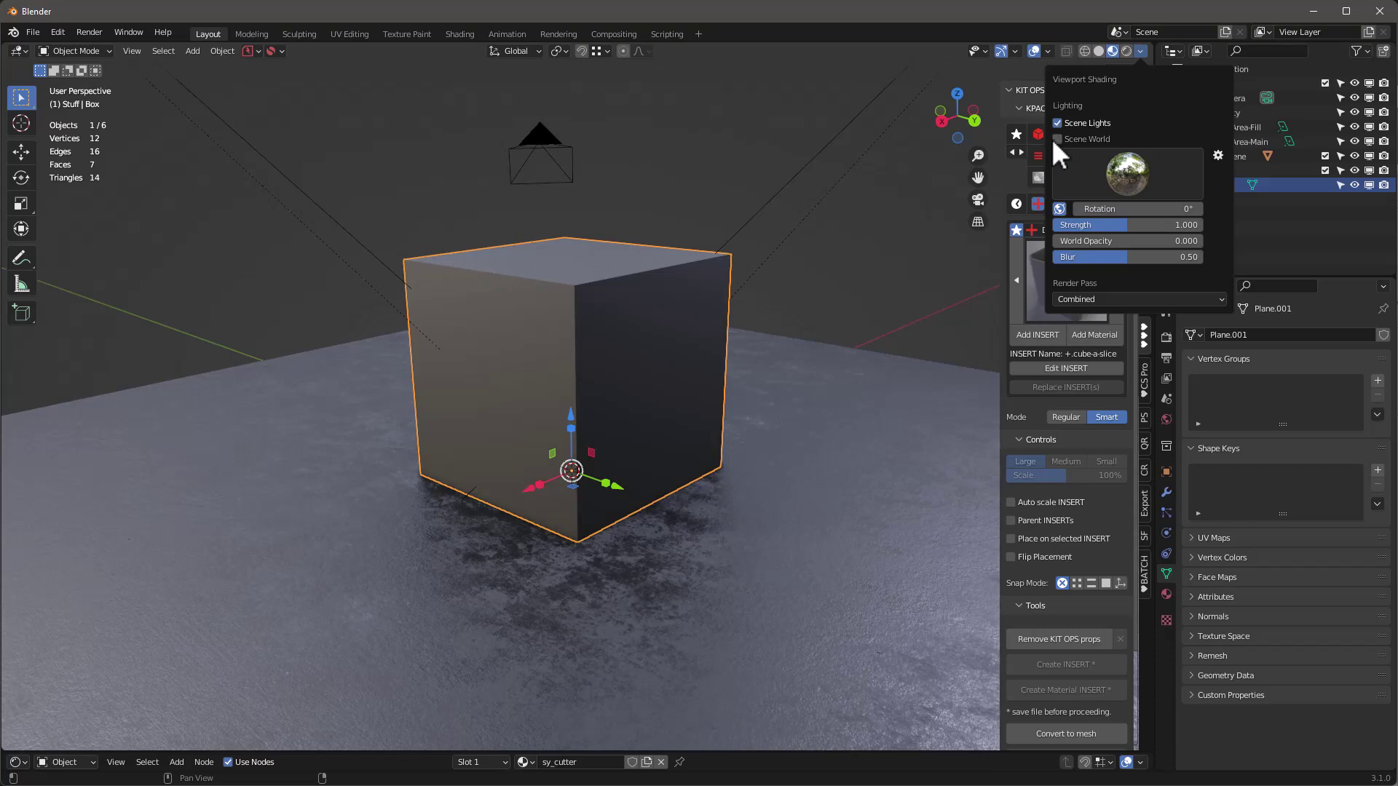
left_click(1057, 139)
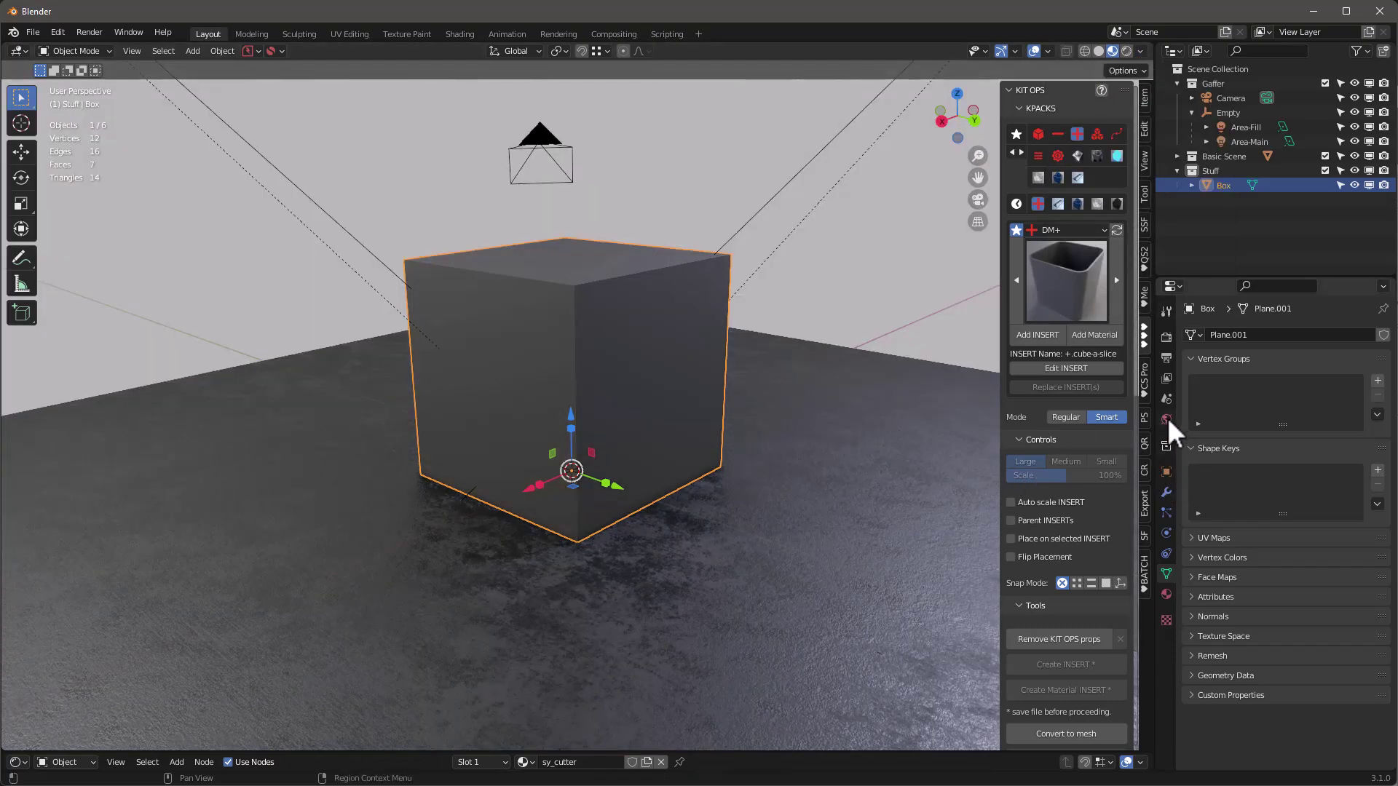
left_click(1167, 420)
left_click(1382, 335)
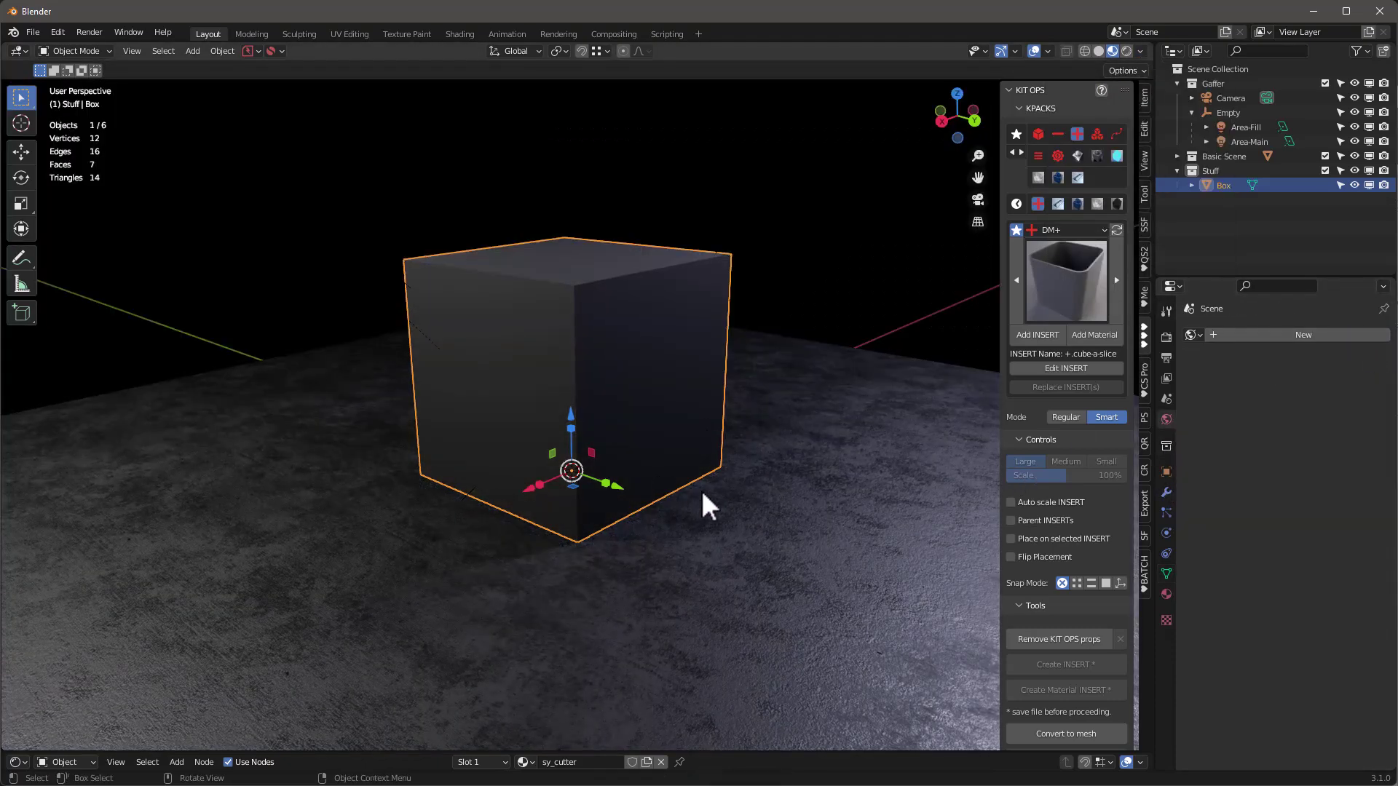
Delete the Empty together with its whole hierarchy of area lights
left_click(1220, 113)
right_click(1220, 111)
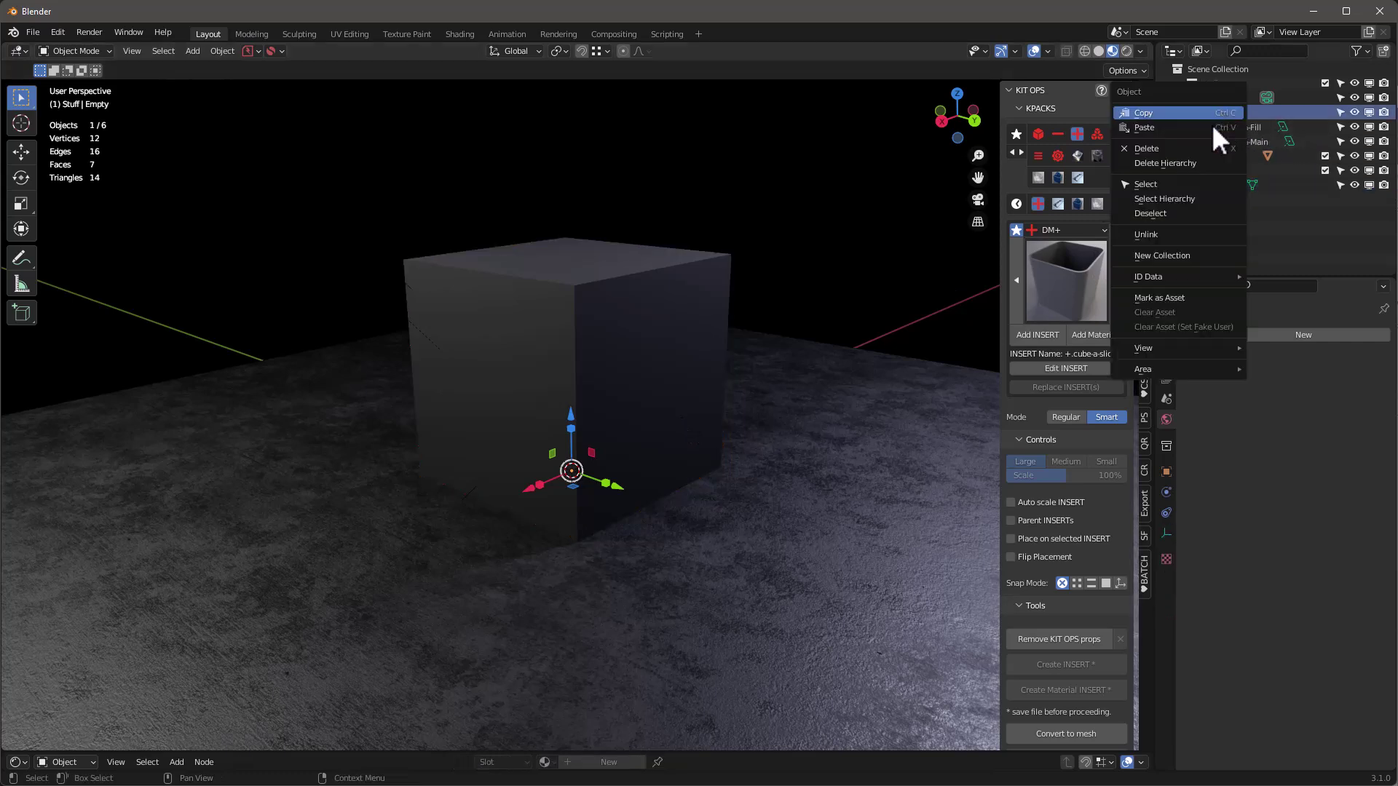
left_click(1164, 162)
key("q")
key("Escape")
Add a spot light to the scene and raise it vertically above the box
key("shift+a")
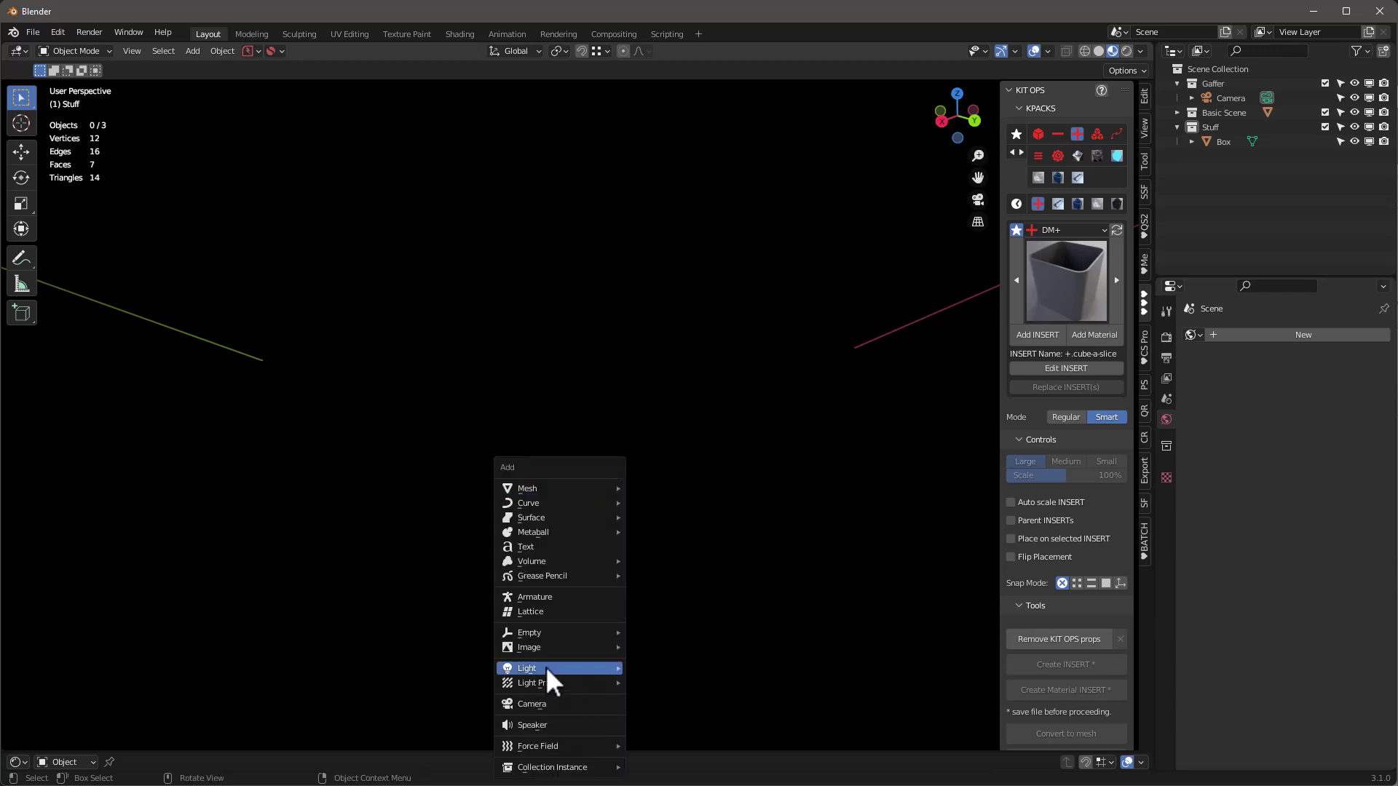
mouse_move(549, 669)
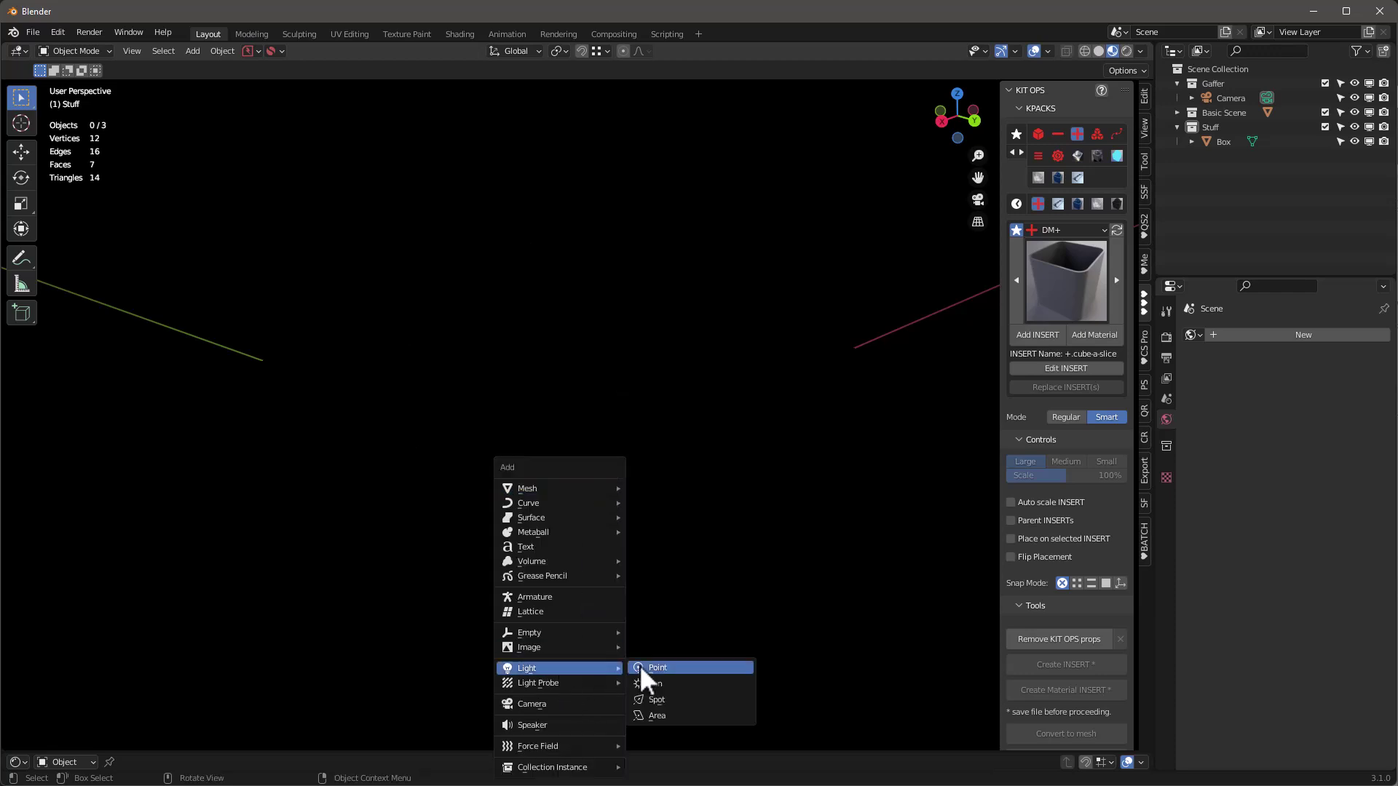
left_click(669, 704)
left_click_drag(570, 421, 635, 166)
scroll(667, 279, "down", 3)
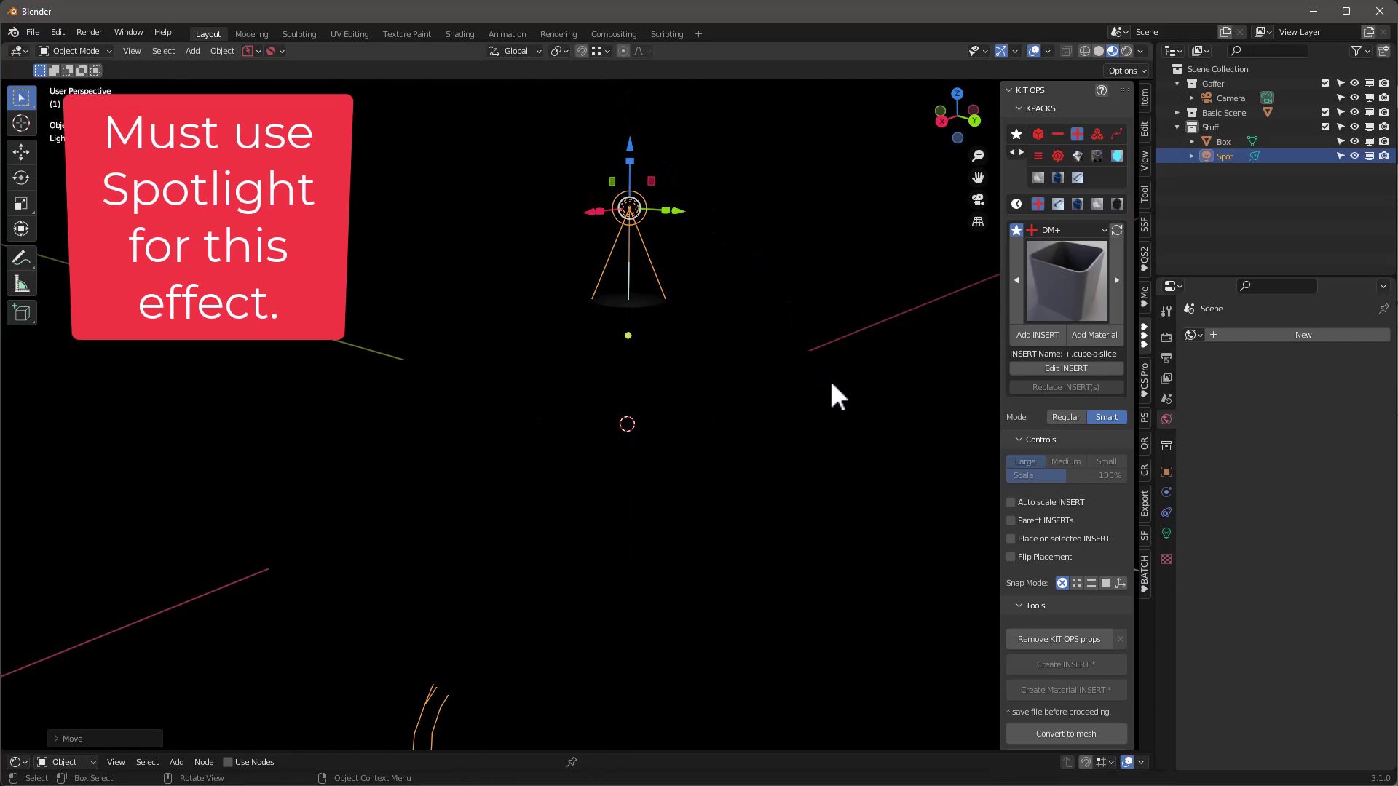
Set the spot light's power to 5000 W
left_click(1167, 533)
left_click(1315, 435)
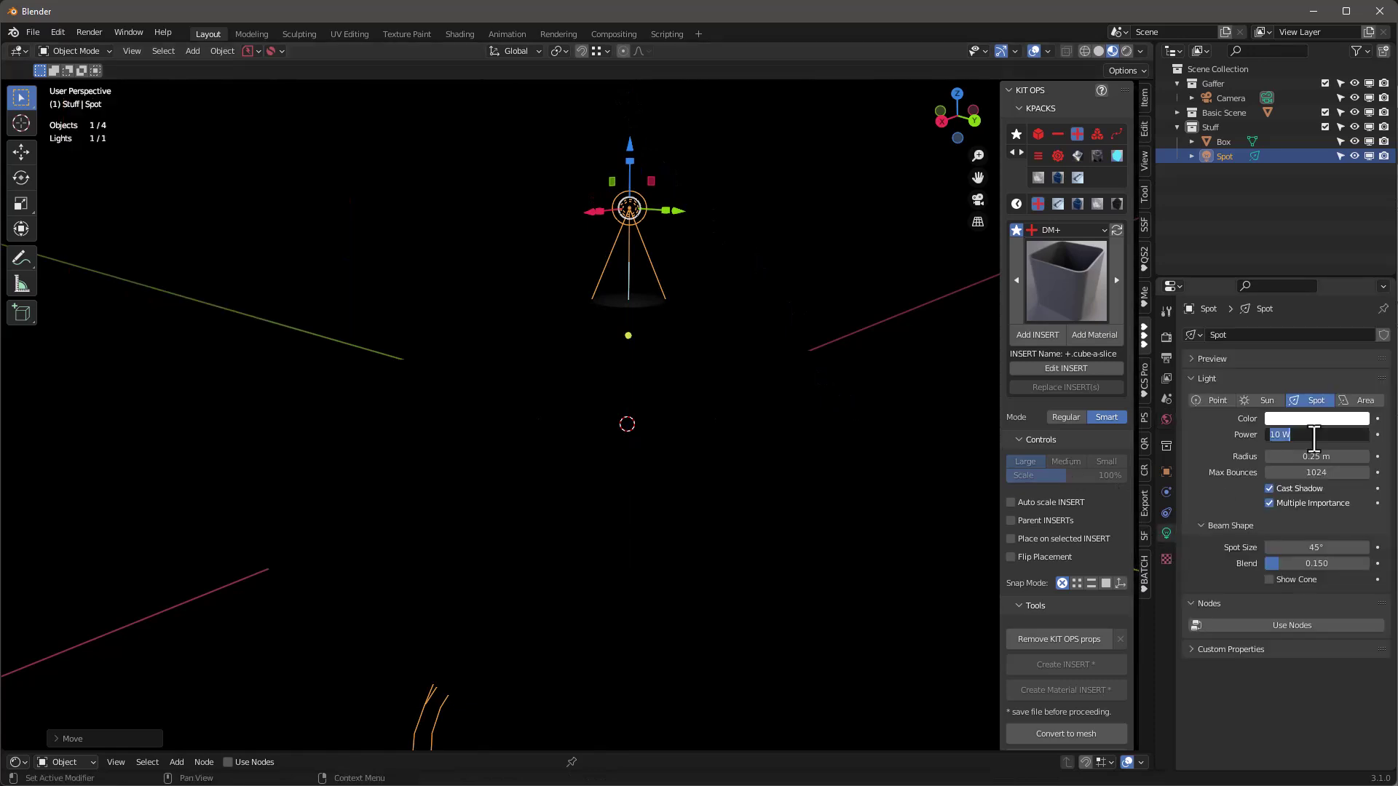
key("Return")
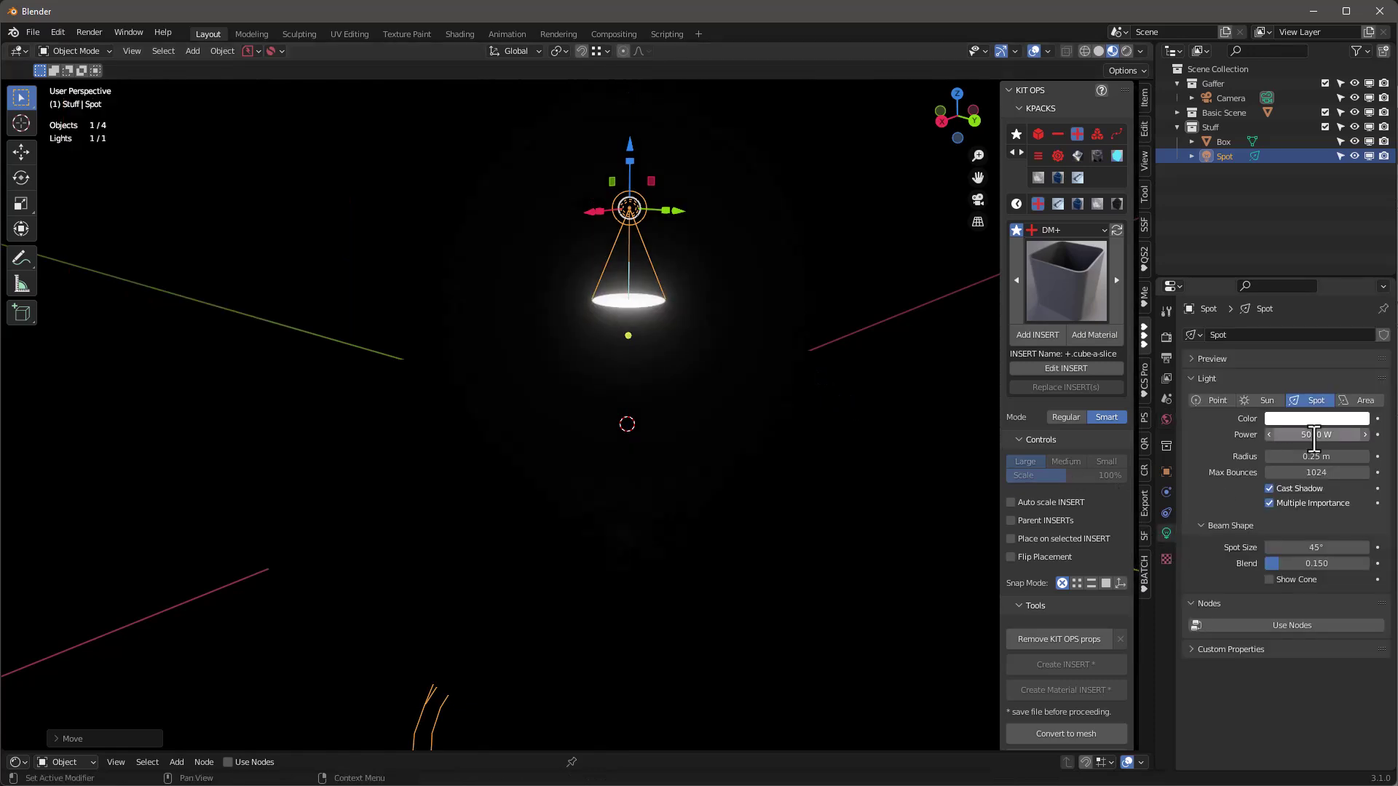
Raise the spot light well above the box and shift it off to one side
middle_click_drag(608, 311, 608, 414)
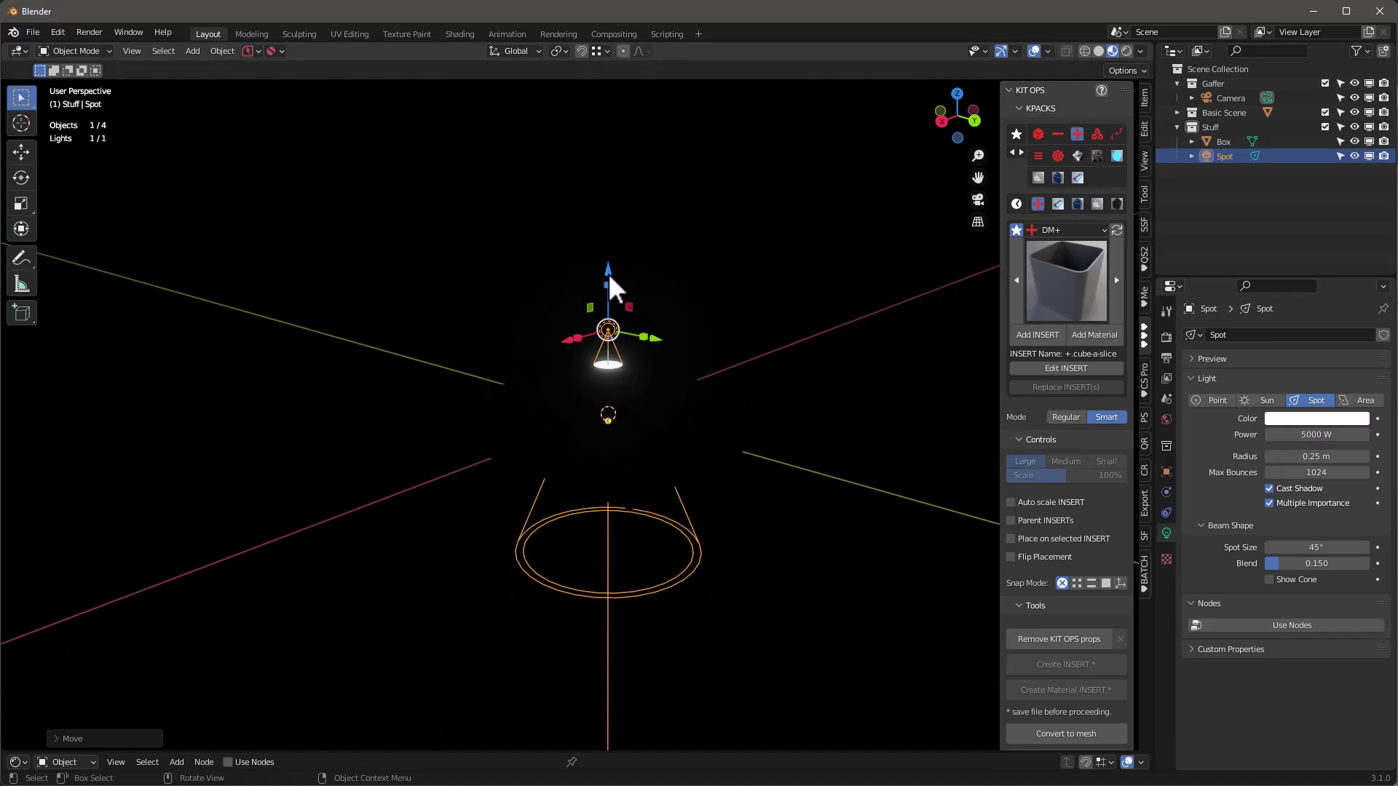
left_click_drag(609, 286, 616, 136)
middle_click_drag(640, 244, 553, 207)
left_click_drag(551, 206, 678, 237)
middle_click_drag(678, 240, 699, 252)
Rotate the spot light about -33° around global Y, and fine-tune its aim with a trackball rotation so the beam surrounds the box
key("r")
key("y")
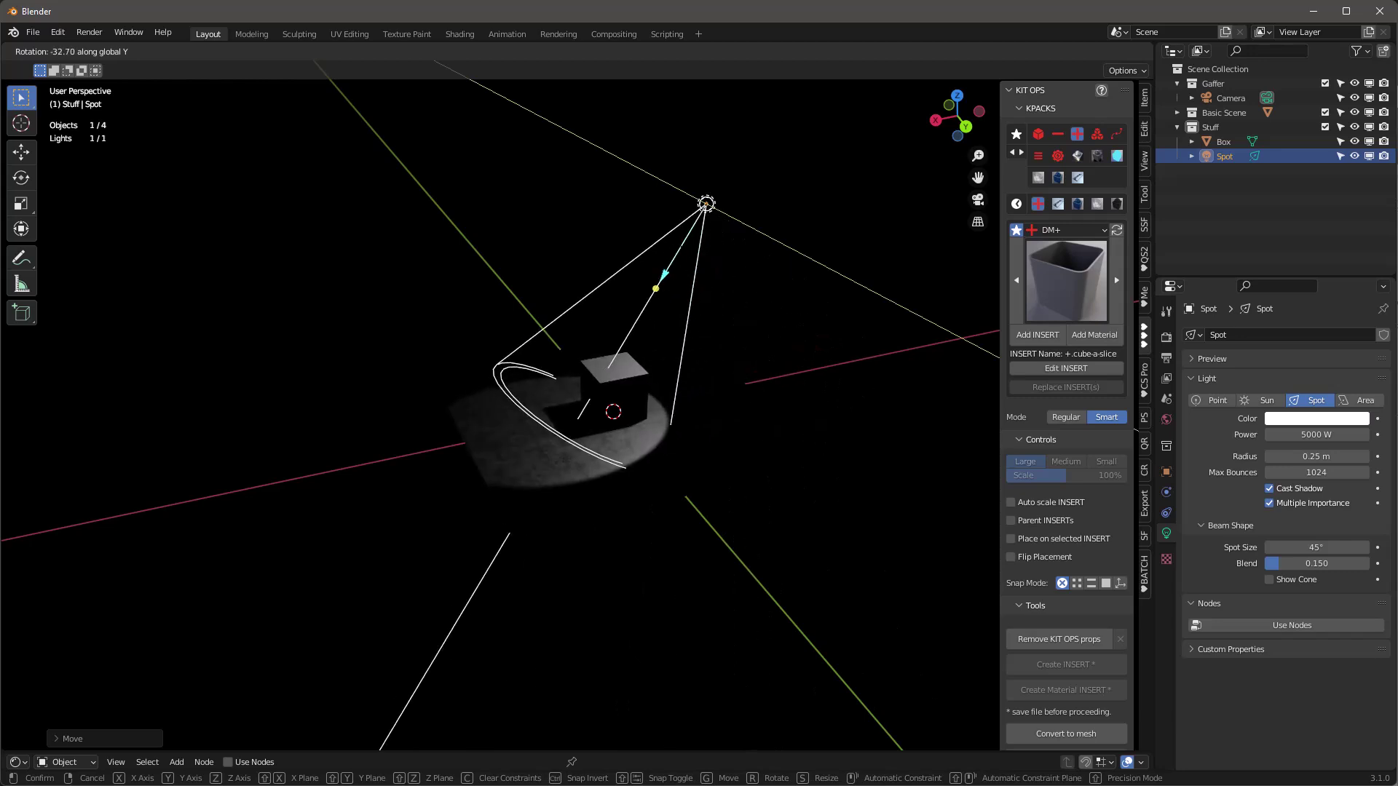
left_click(686, 249)
middle_click_drag(686, 249, 742, 297)
key("r")
key("r")
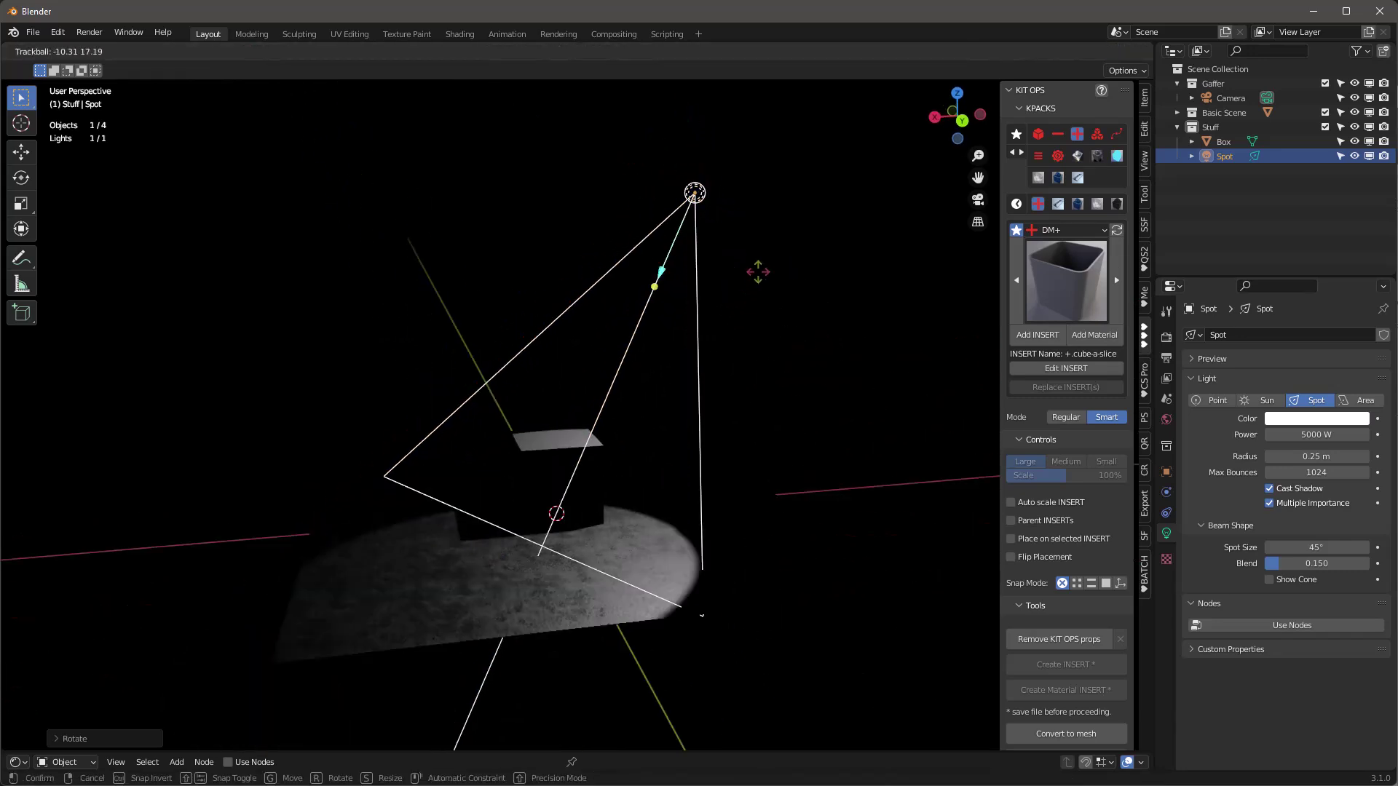
left_click(671, 354)
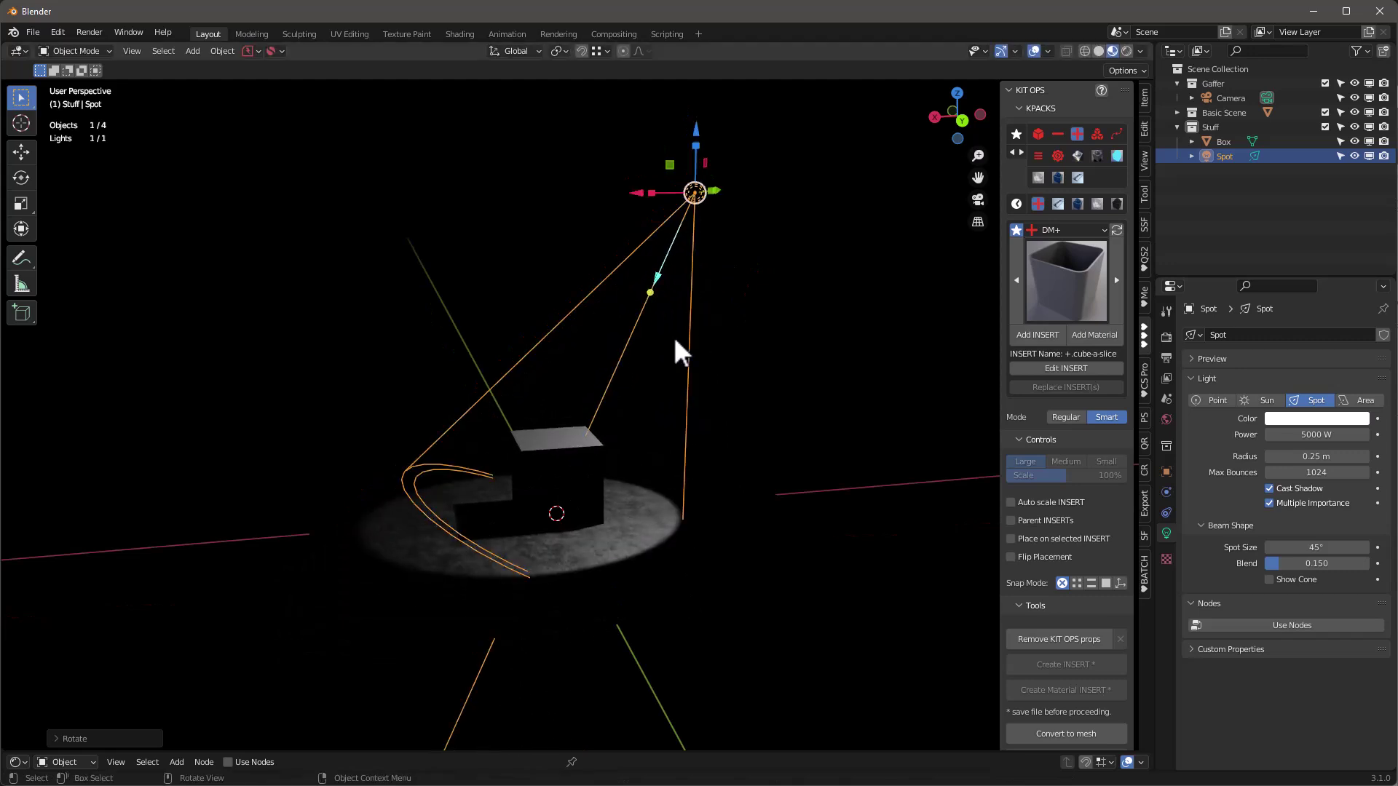
Set the spot light's power to 10000 W
scroll(593, 482, "up", 1)
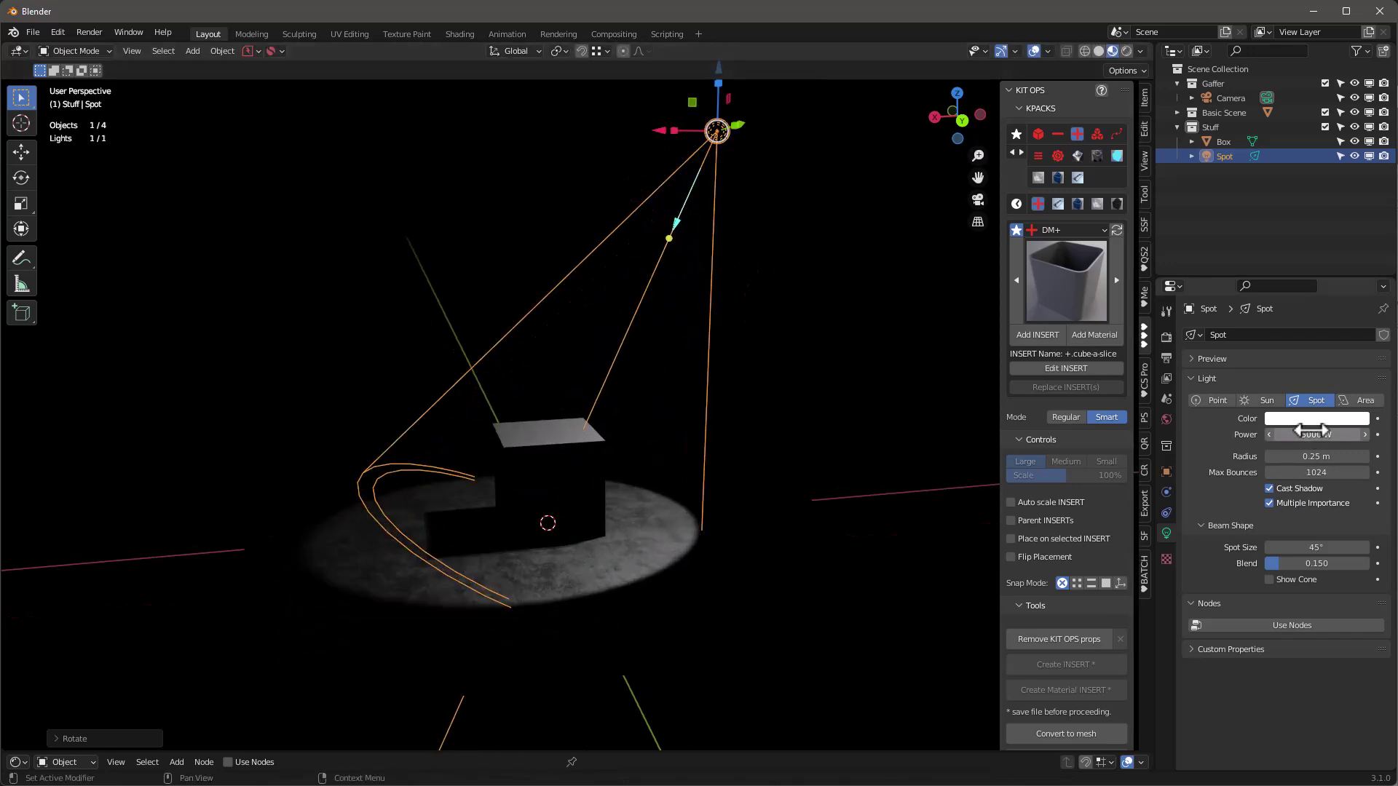
type("0")
key("Return")
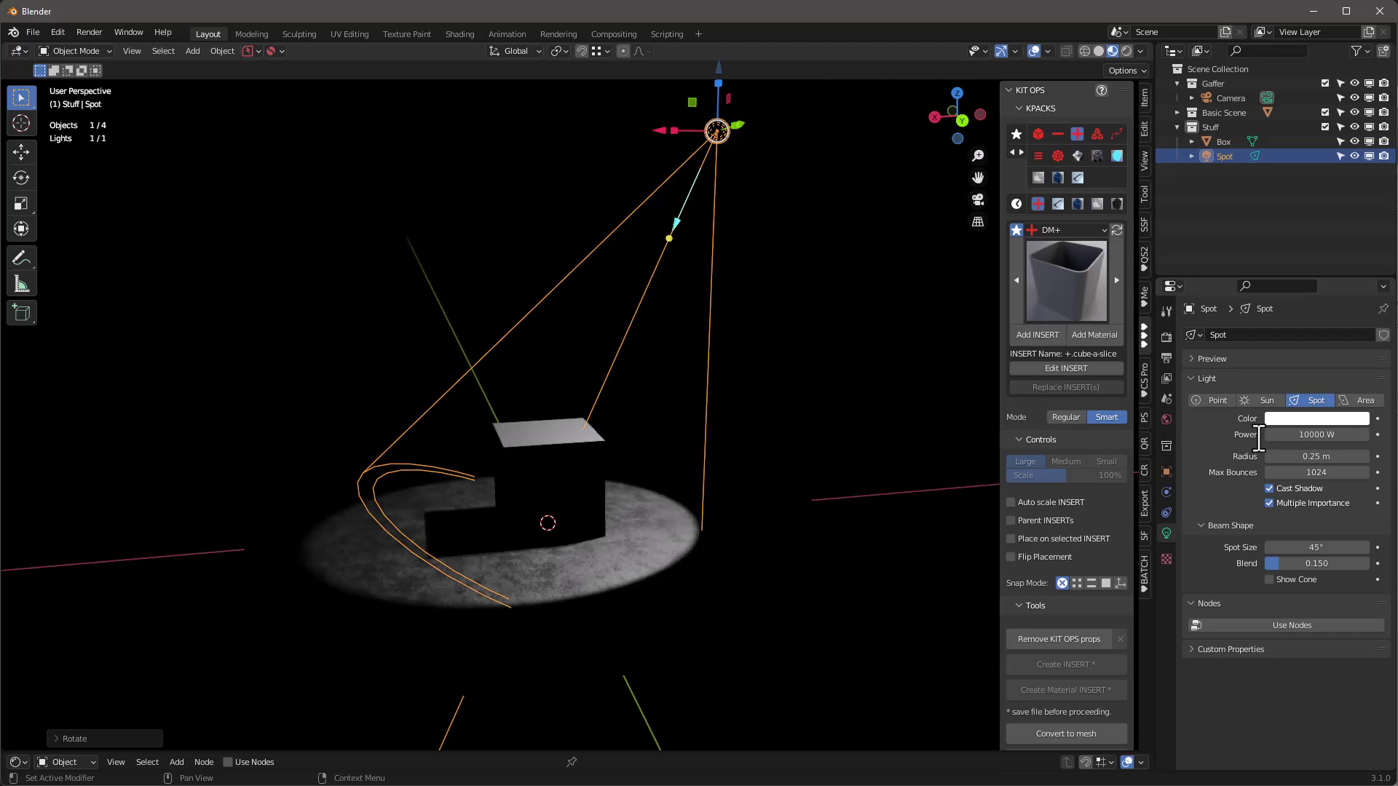
middle_click_drag(582, 473, 540, 504)
scroll(540, 504, "up", 3)
scroll(545, 501, "down", 2)
scroll(545, 496, "up", 2)
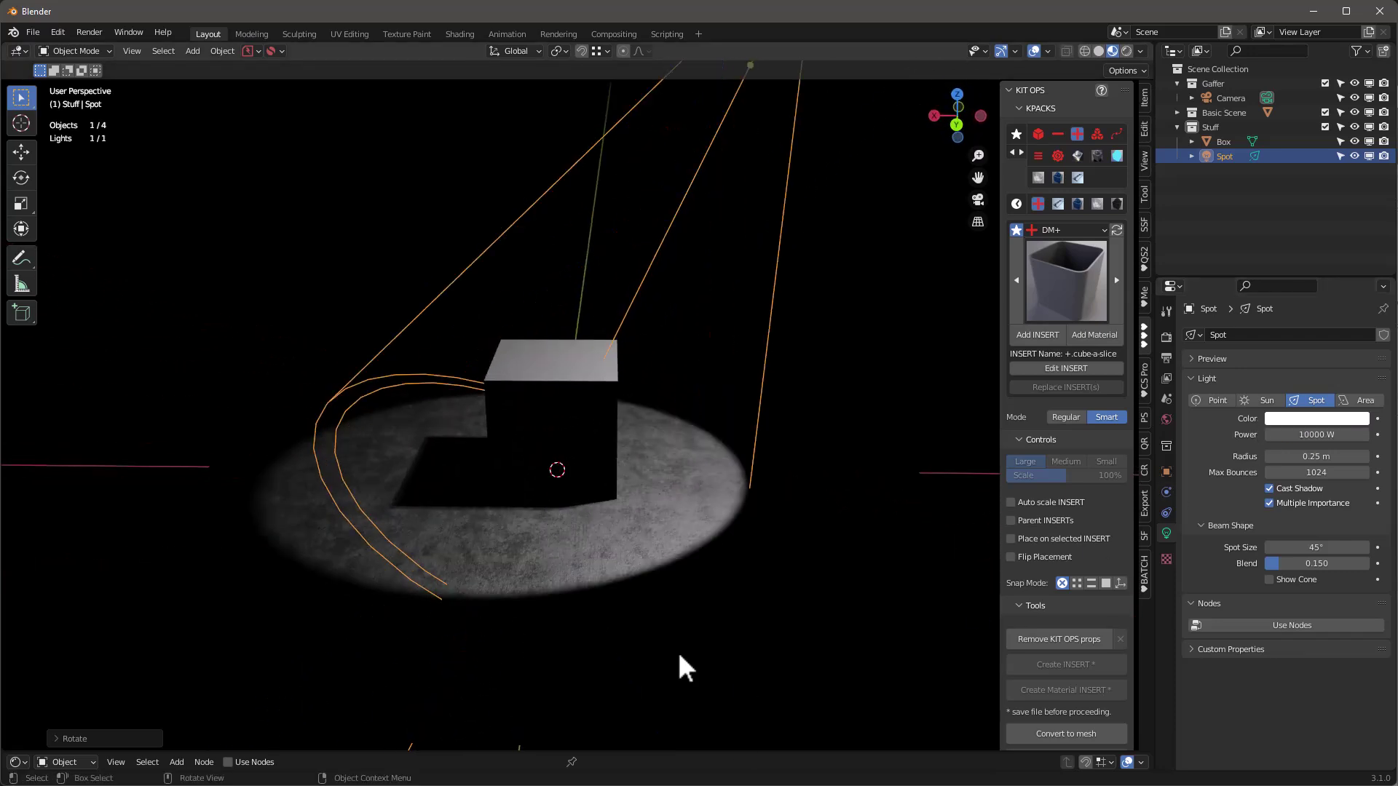
Enlarge the node editor area, set it to the Shader Editor, and enable Use Nodes for the spot light
left_click_drag(756, 750, 735, 575)
middle_click_drag(565, 414, 558, 428)
scroll(557, 437, "down", 2)
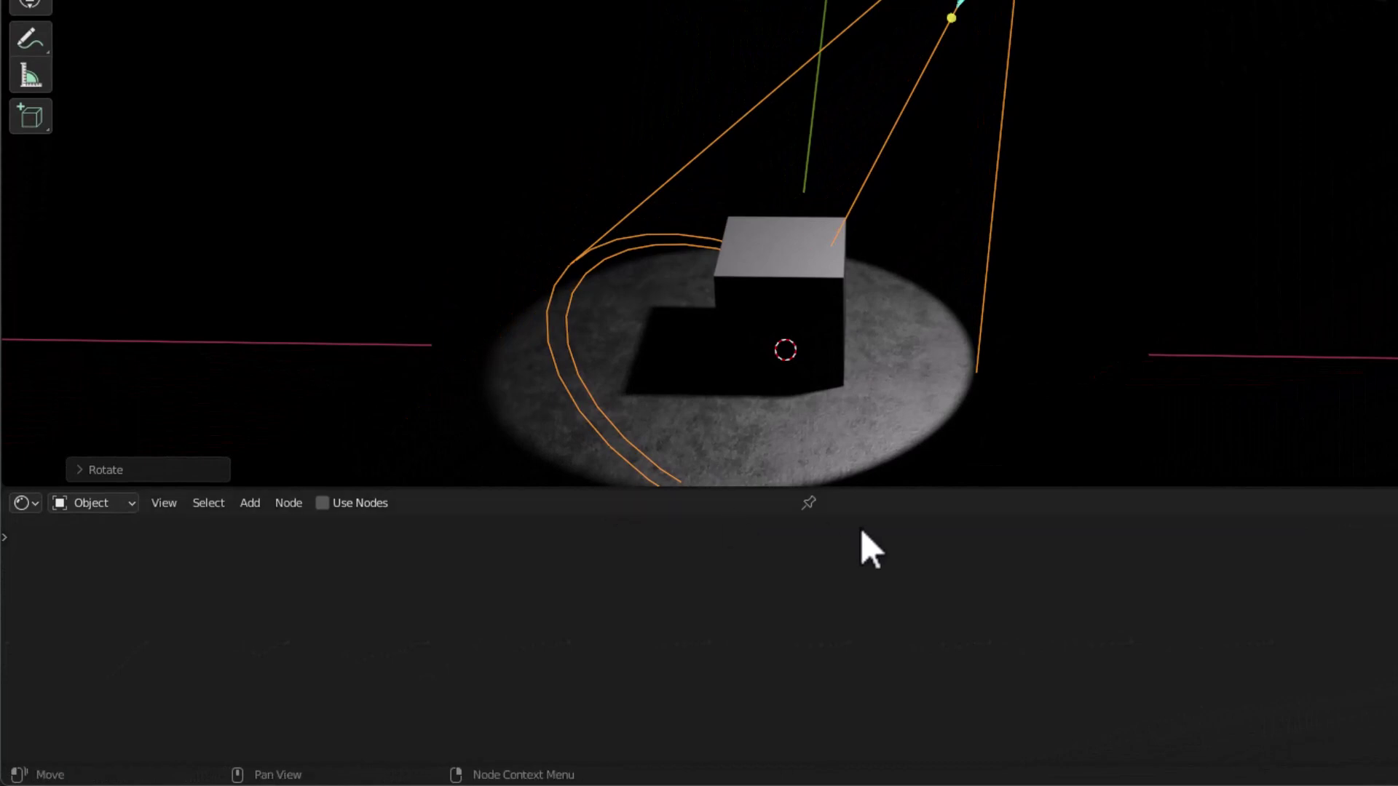
left_click(25, 504)
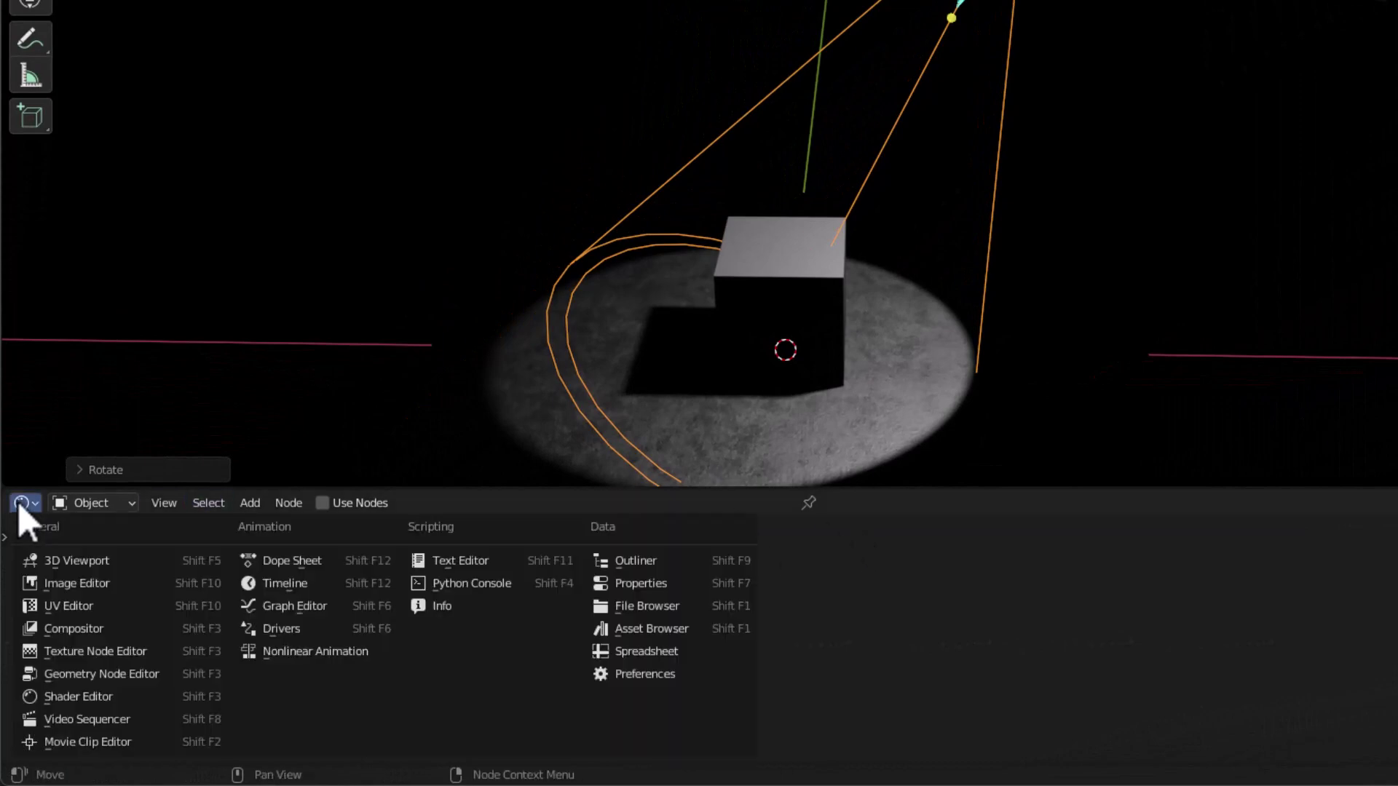
left_click(84, 693)
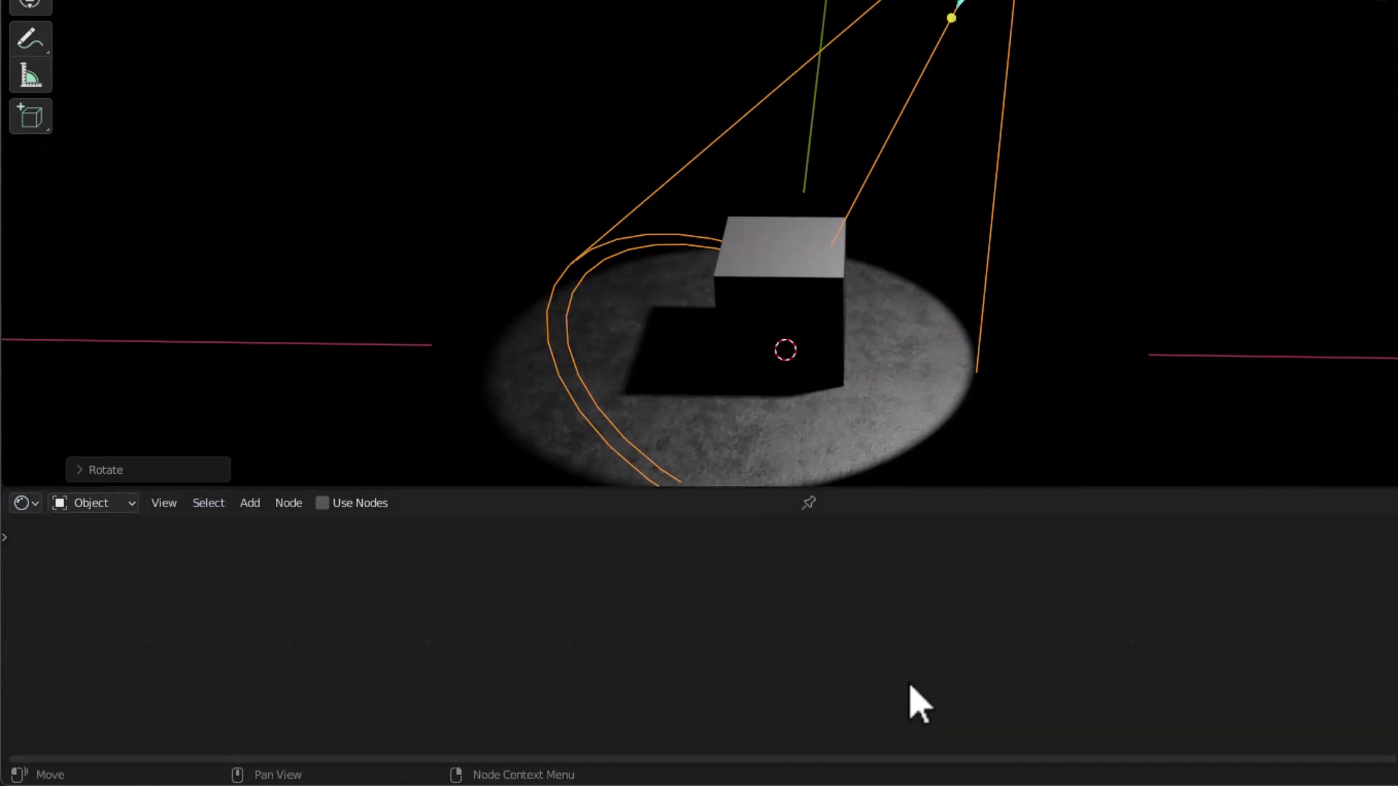
left_click(323, 504)
scroll(757, 619, "up", 8)
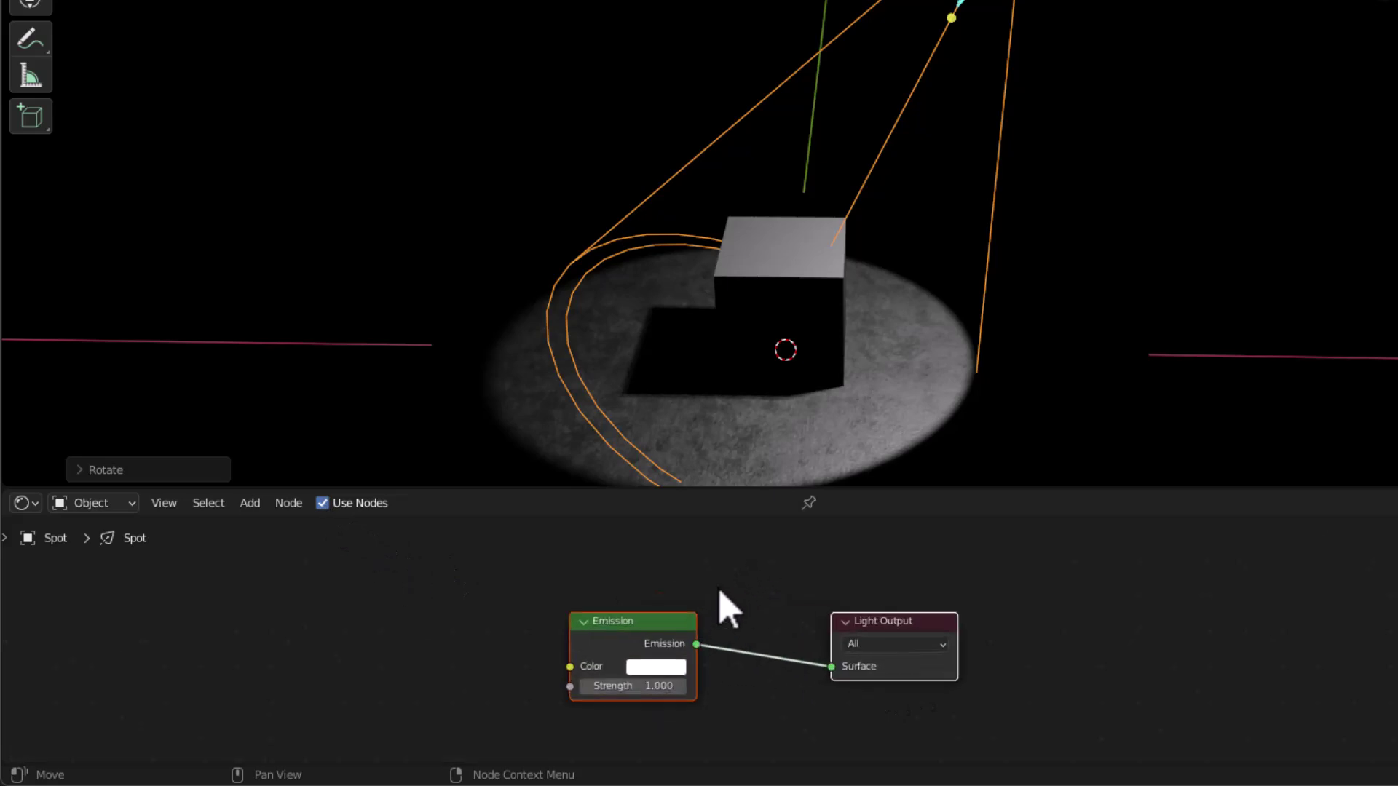
Add a linked Texture Coordinate, Mapping and Image Texture setup to the Emission node, and move the new nodes clear of it
middle_click_drag(718, 588, 1043, 537)
middle_click_drag(767, 611, 749, 662)
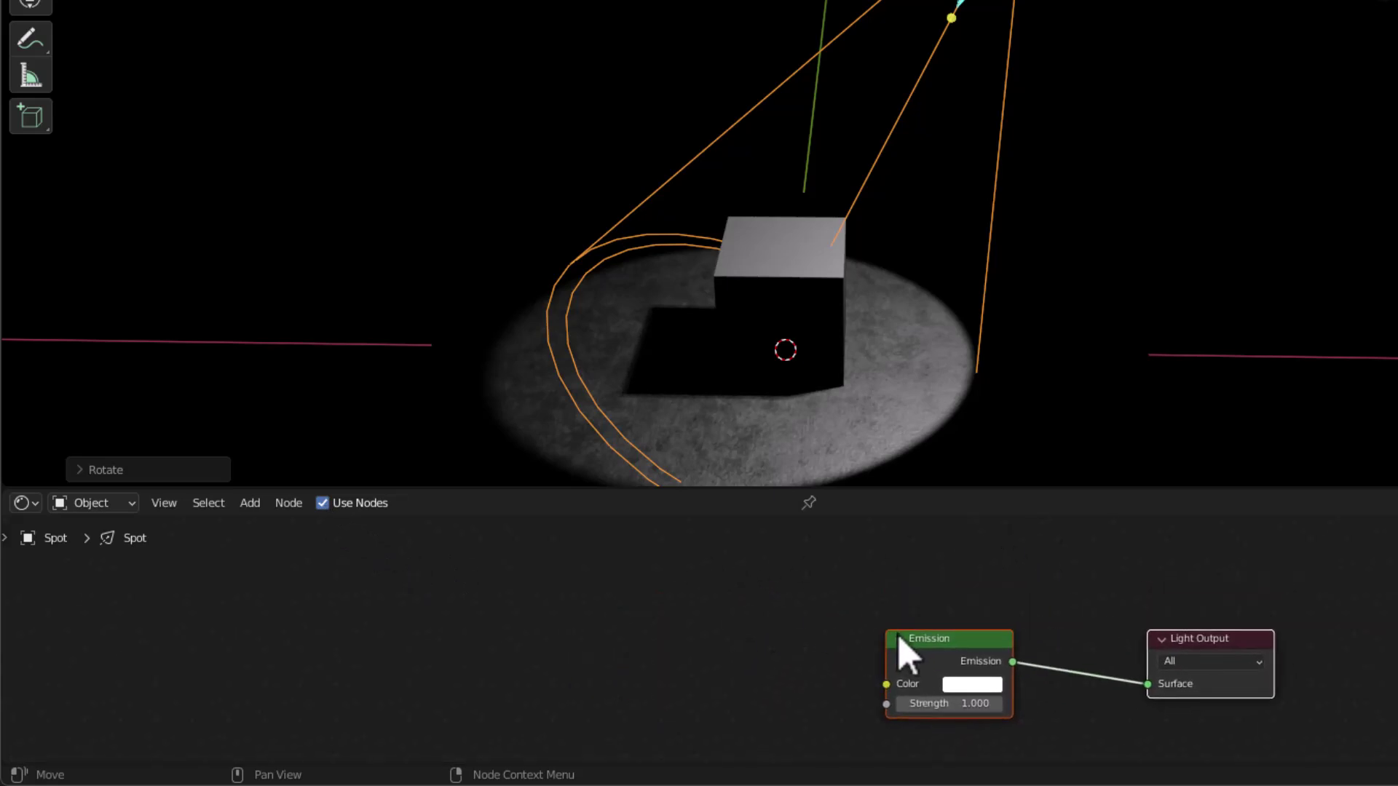
left_click(775, 615)
key("ctrl+t")
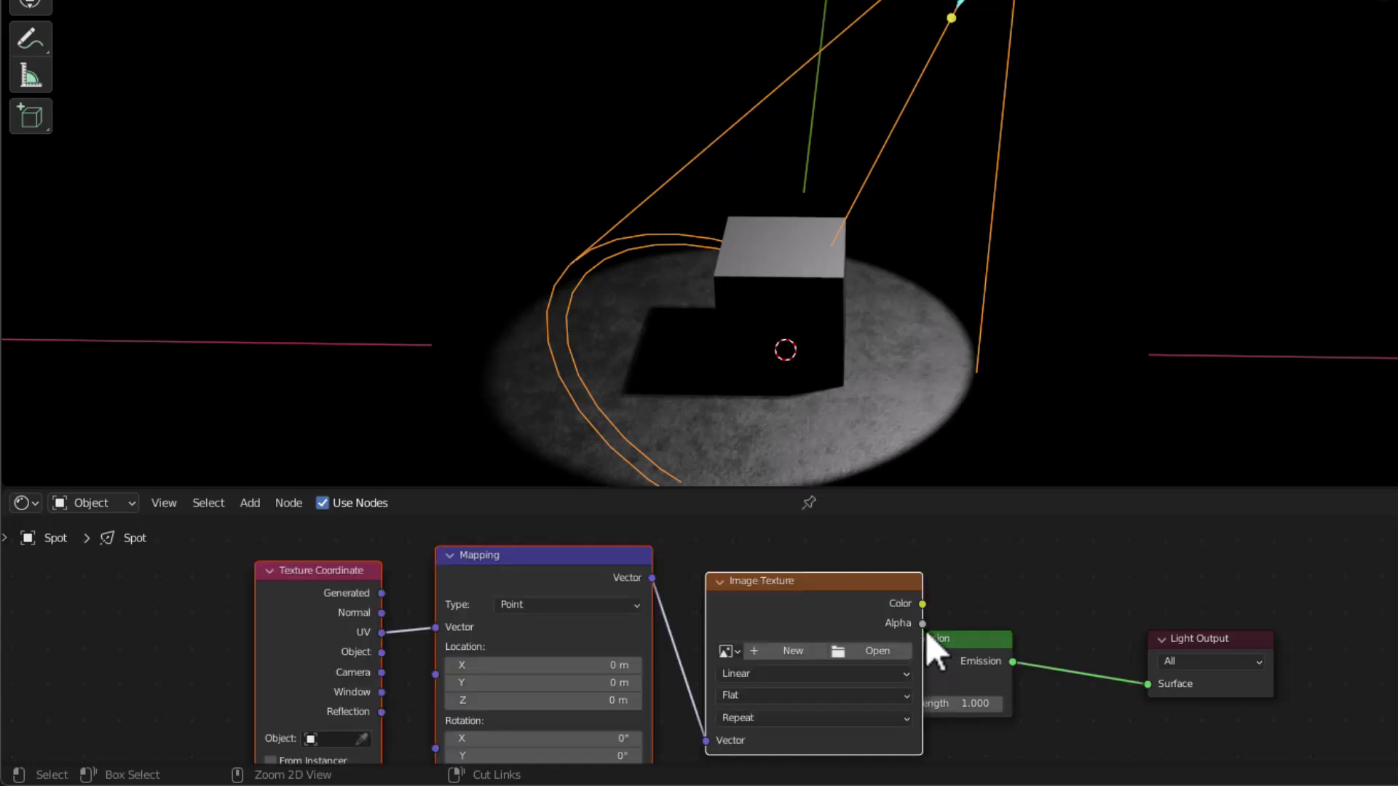
left_click_drag(856, 575, 746, 568)
Add a Value node below Texture Coordinate and connect it to the Mapping node's Scale
scroll(1022, 552, "down", 5)
scroll(662, 726, "up", 4)
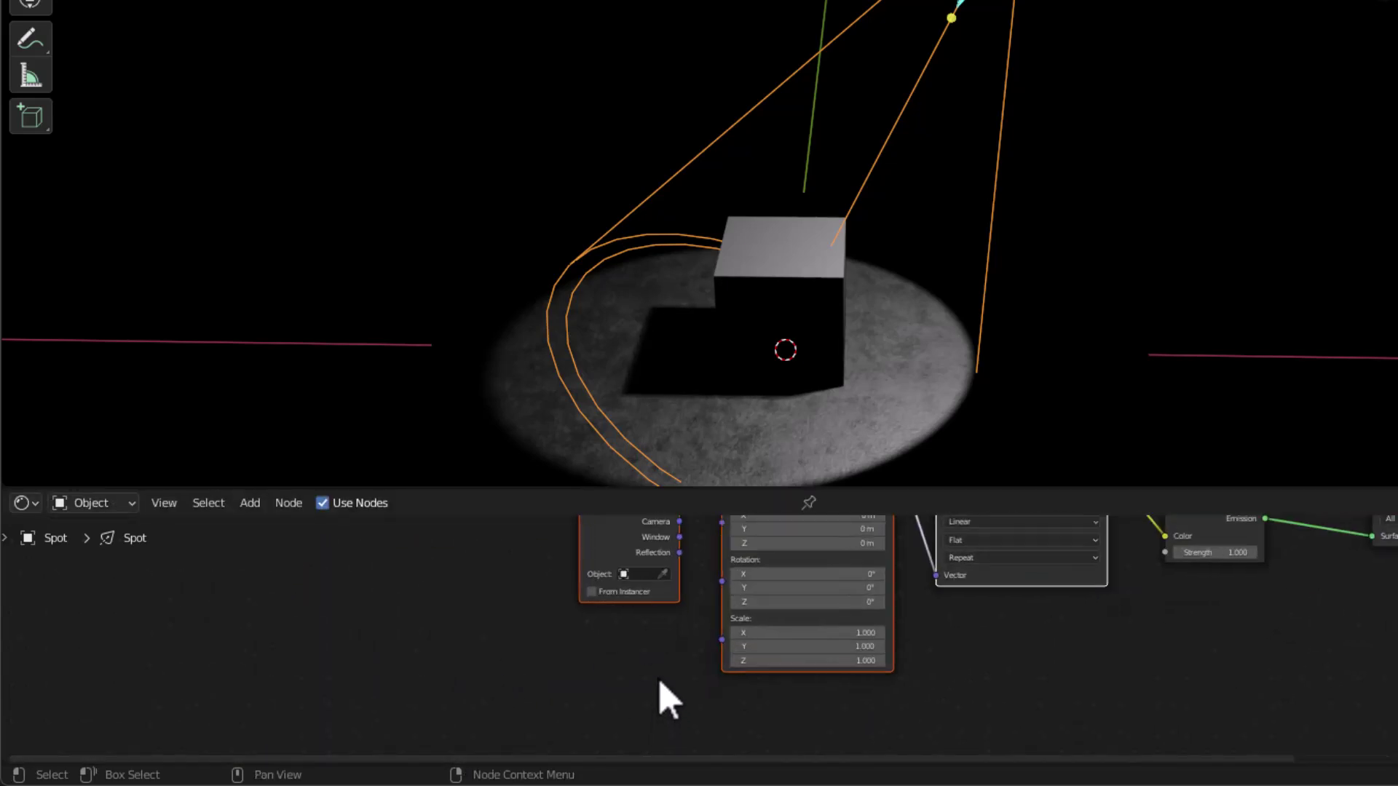
key("shift+a")
mouse_move(652, 681)
mouse_move(588, 575)
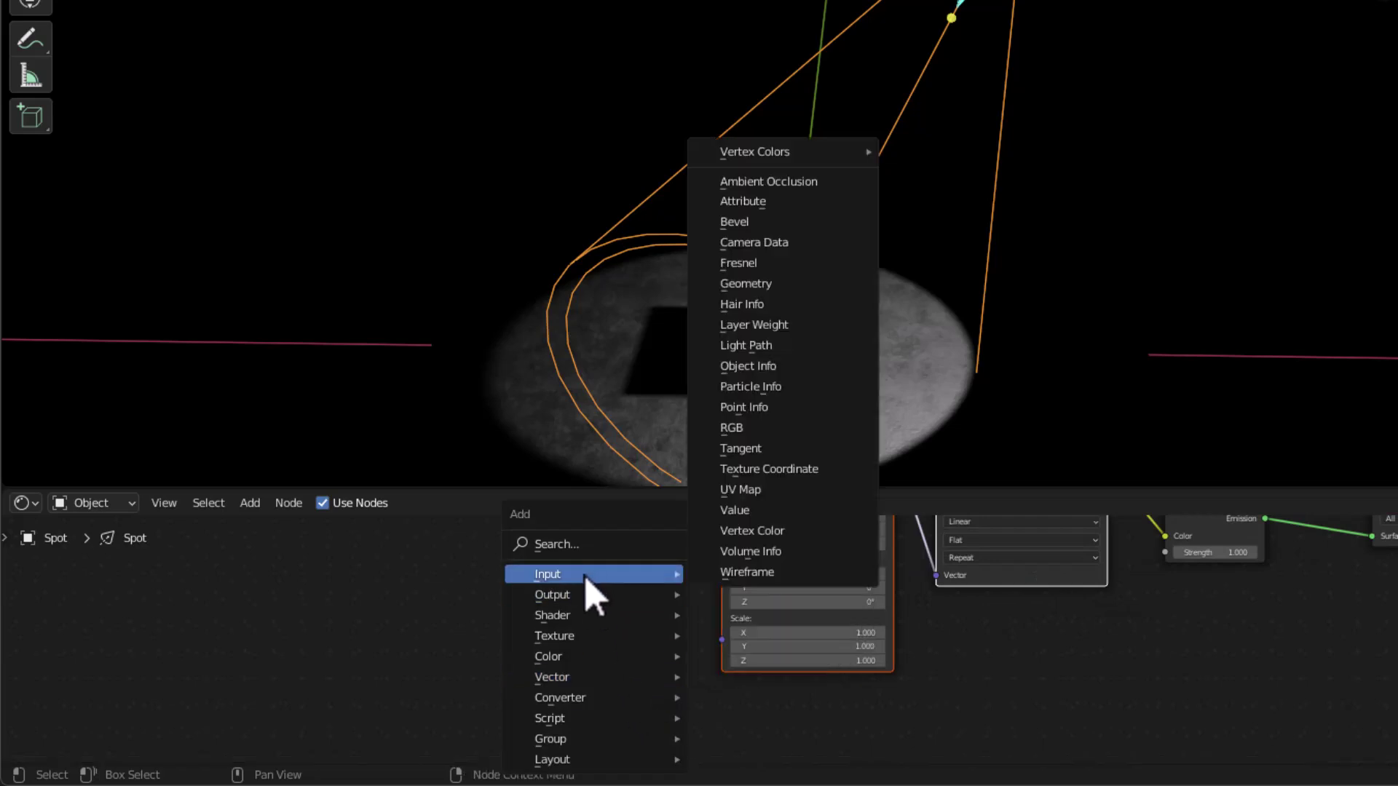
left_click(757, 519)
left_click(680, 686)
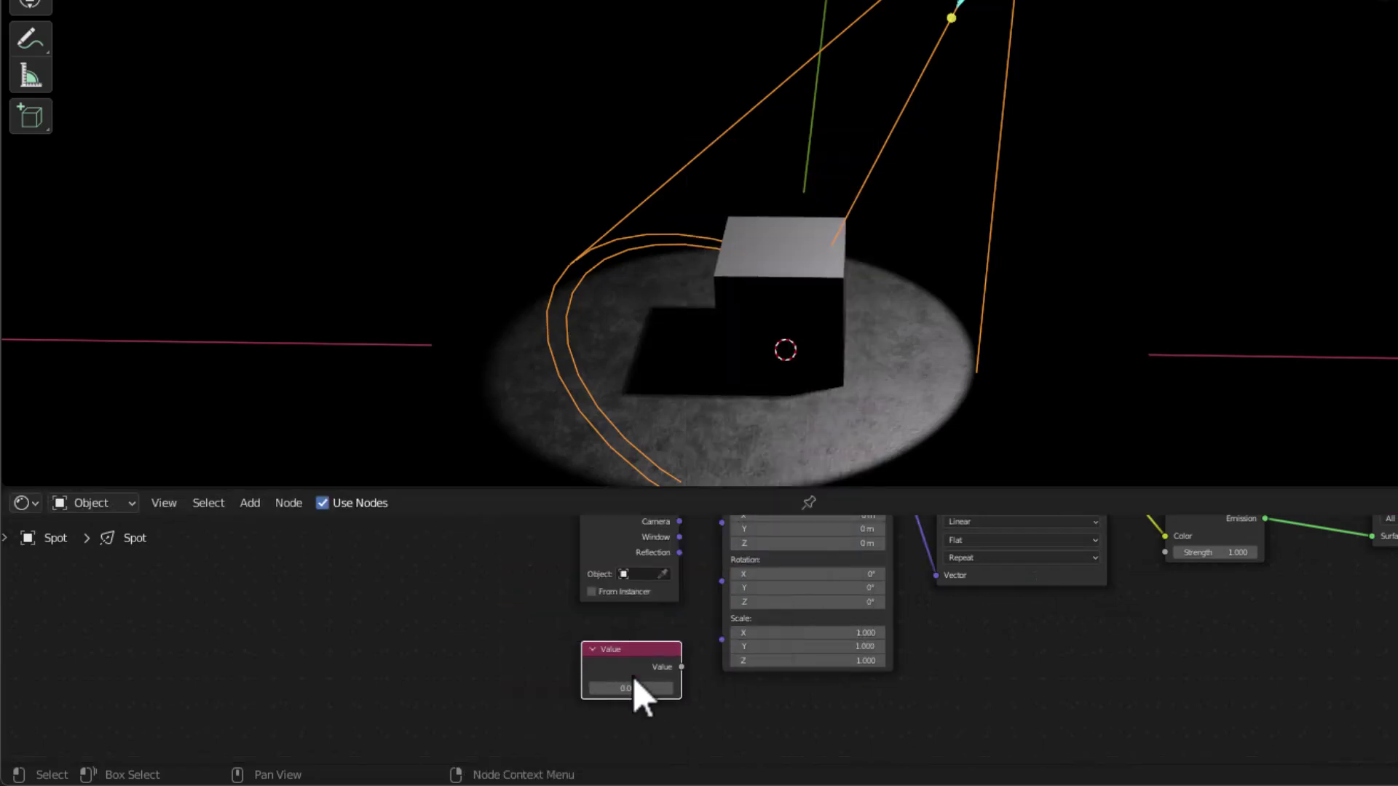
left_click_drag(680, 667, 731, 658)
Connect the Texture Coordinate node's Normal output to the Mapping node's Vector input in place of UV
scroll(743, 712, "down", 3)
scroll(736, 602, "up", 5)
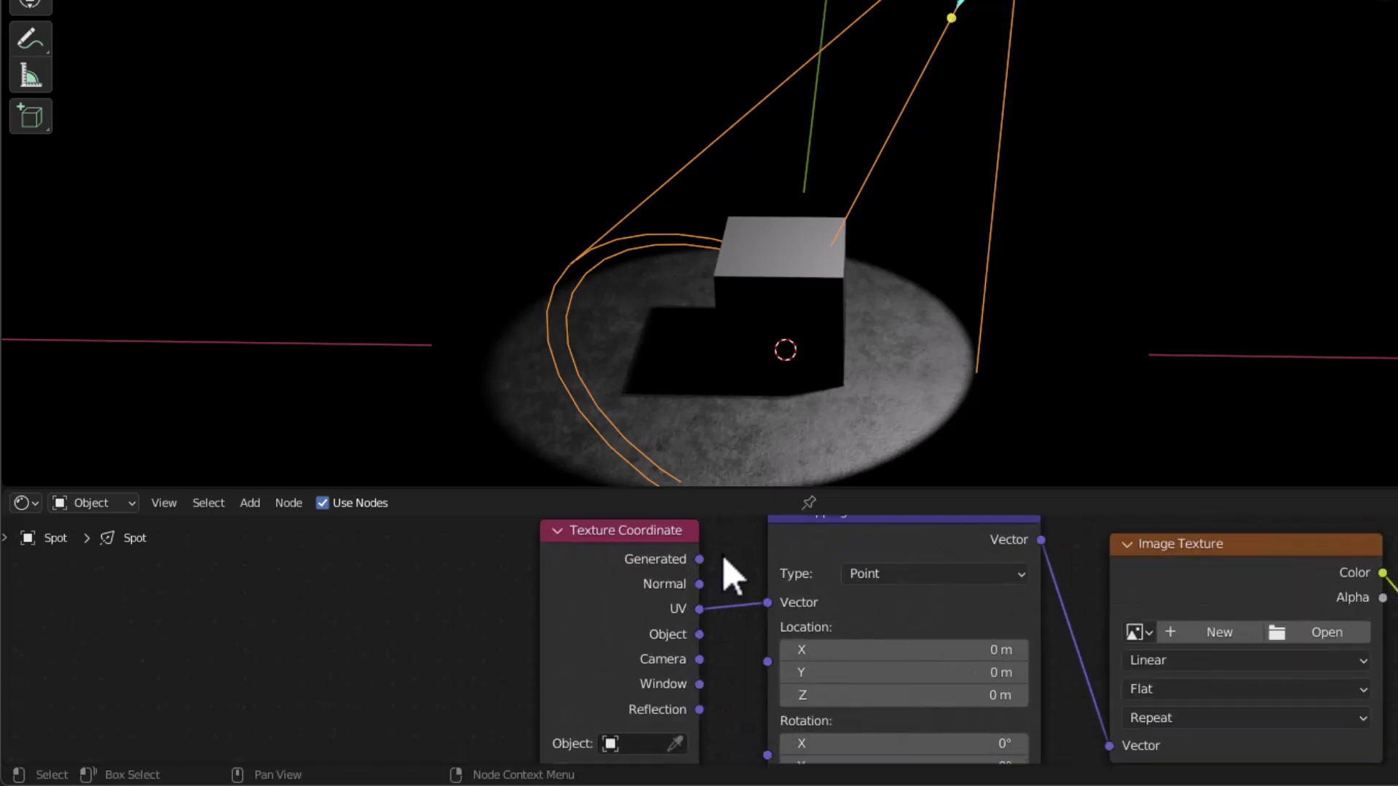
middle_click_drag(732, 575, 640, 612)
left_click_drag(630, 601, 699, 625)
scroll(712, 717, "down", 2)
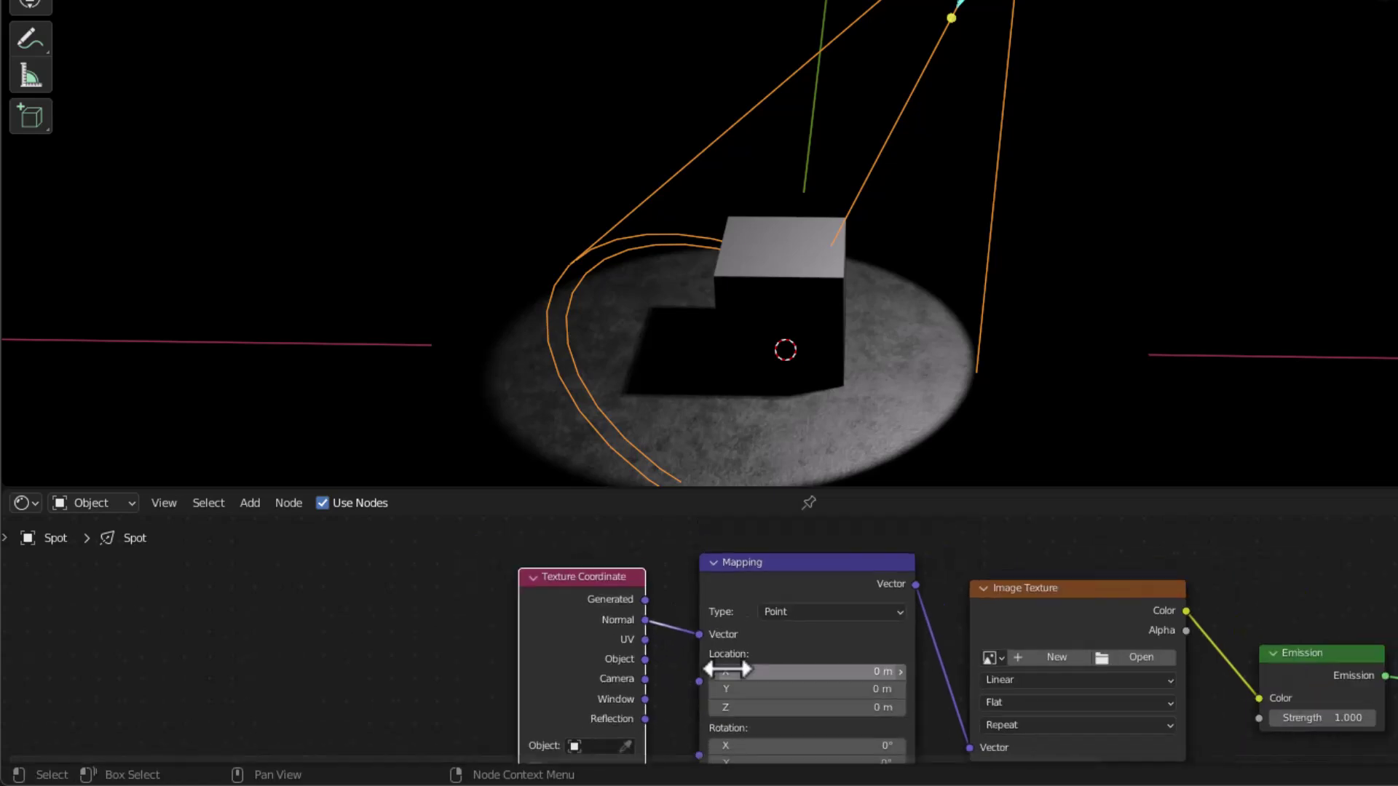
Load Diagonal_Lines.jpg from the GEOMETRY-TILE folder into the Image Texture node
middle_click_drag(770, 662, 621, 587)
scroll(883, 615, "up", 3)
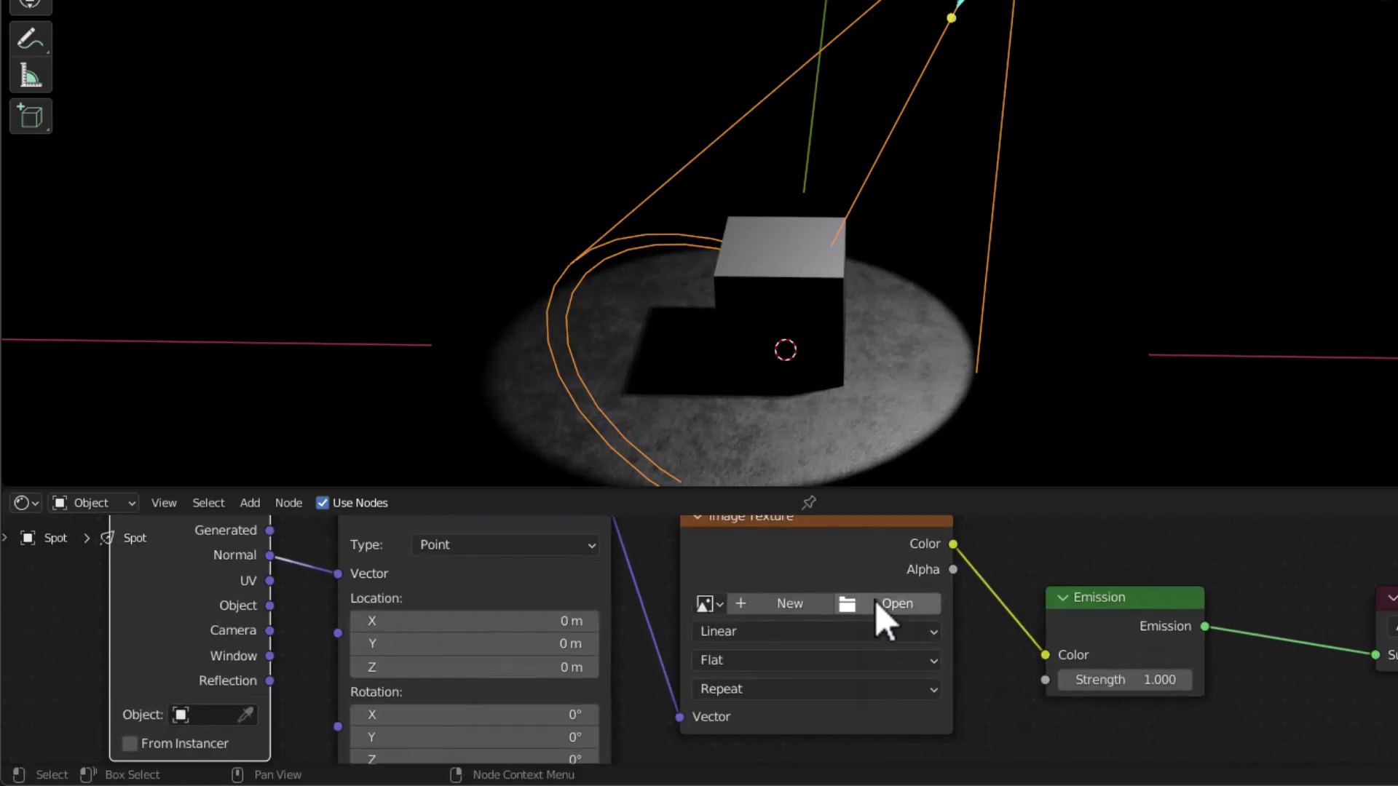
left_click(903, 604)
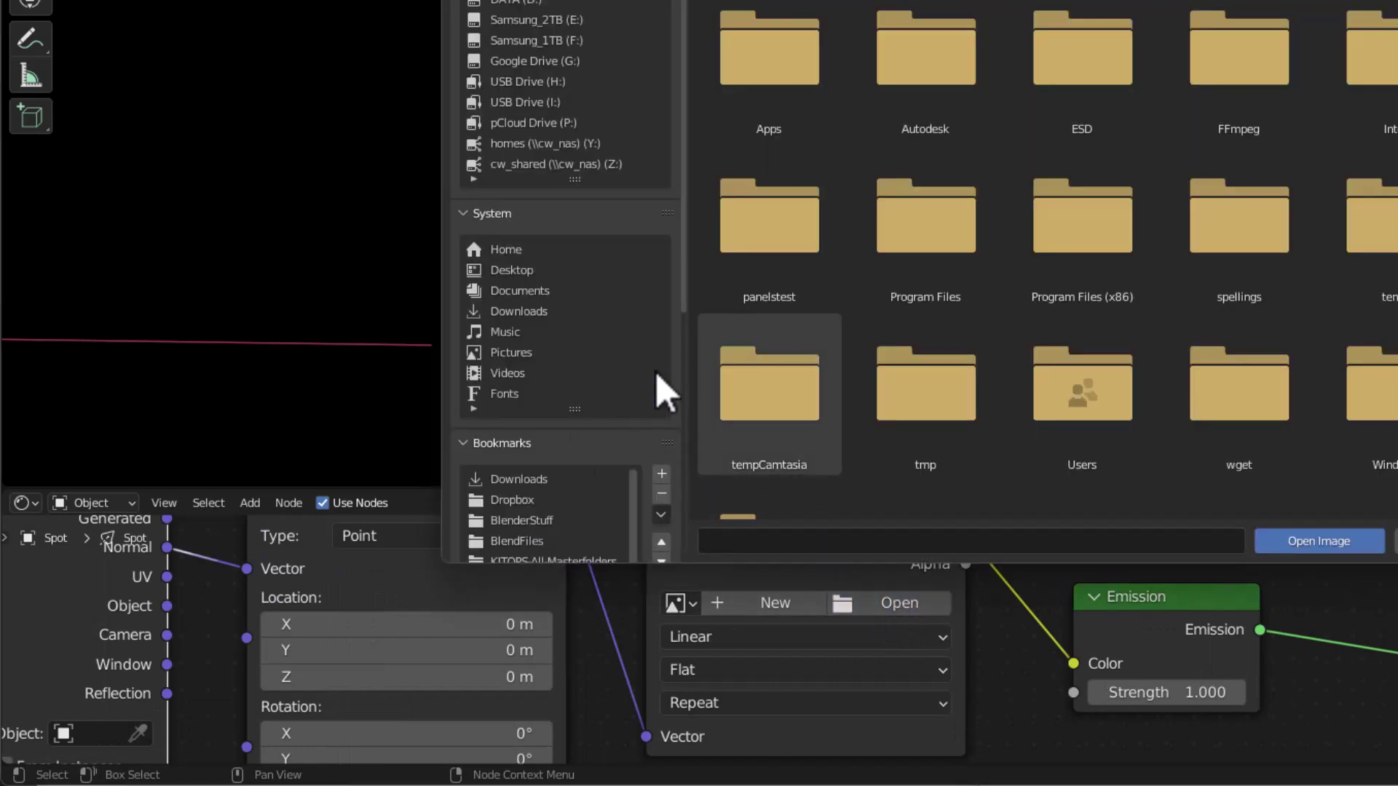
scroll(662, 531, "down", 10)
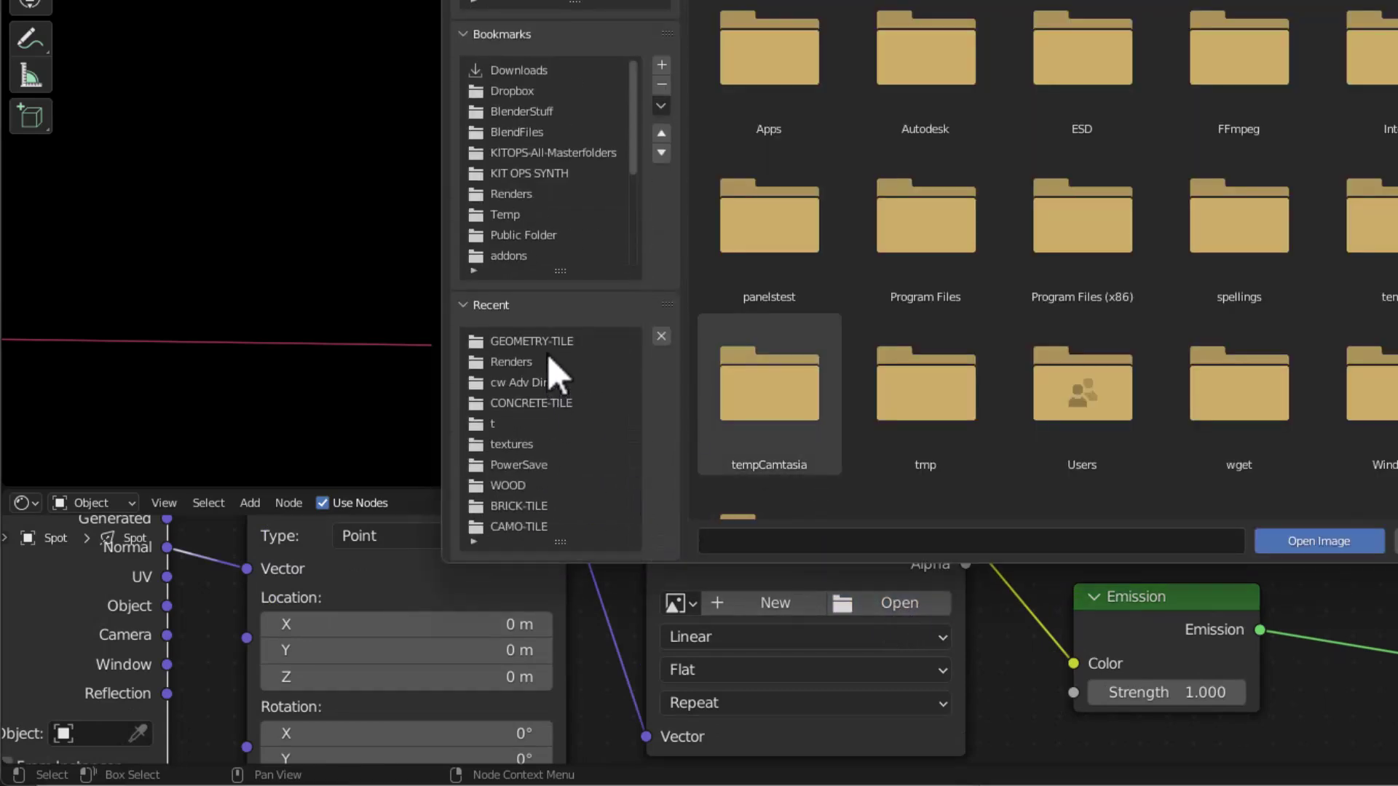
left_click(553, 342)
scroll(1226, 225, "down", 3)
scroll(1270, 273, "down", 8)
left_click(1121, 328)
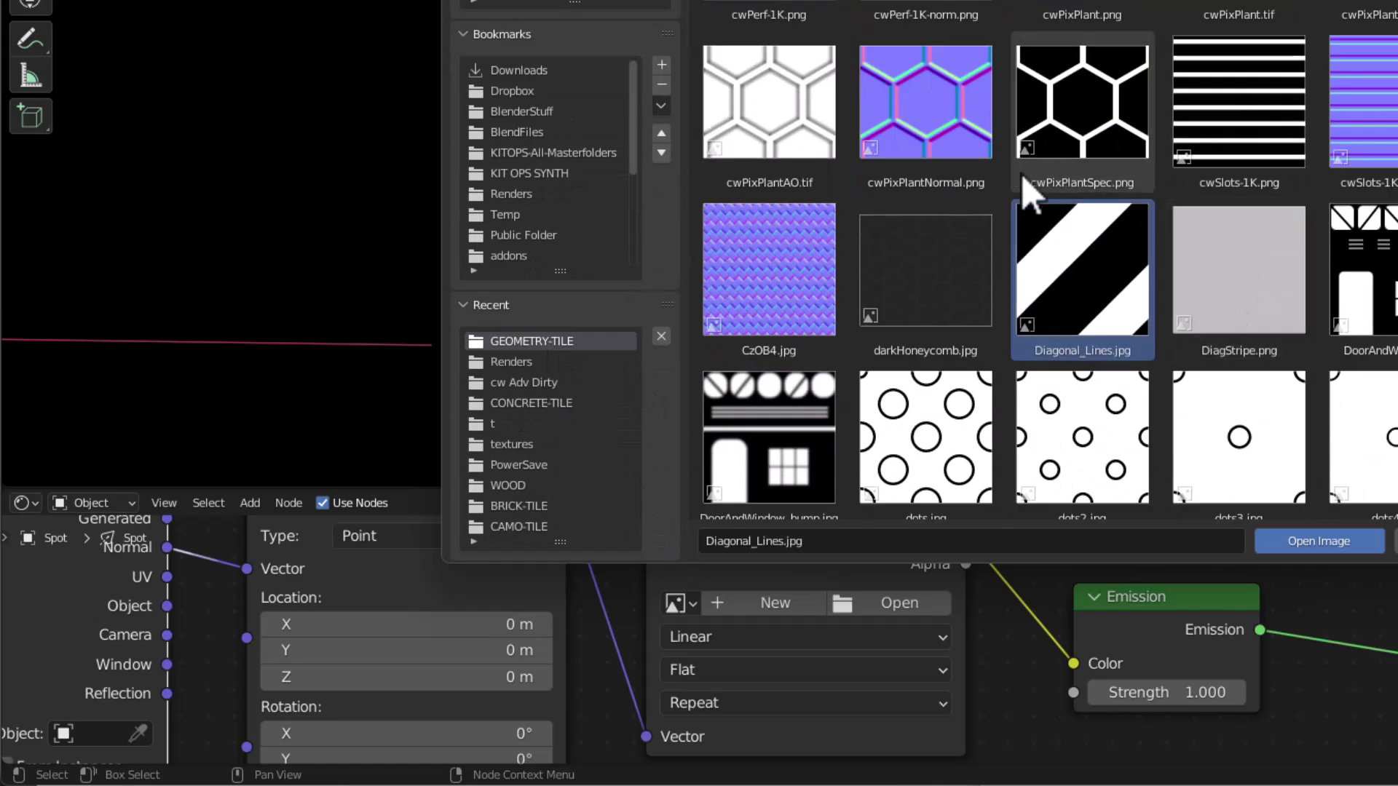
left_click(1341, 547)
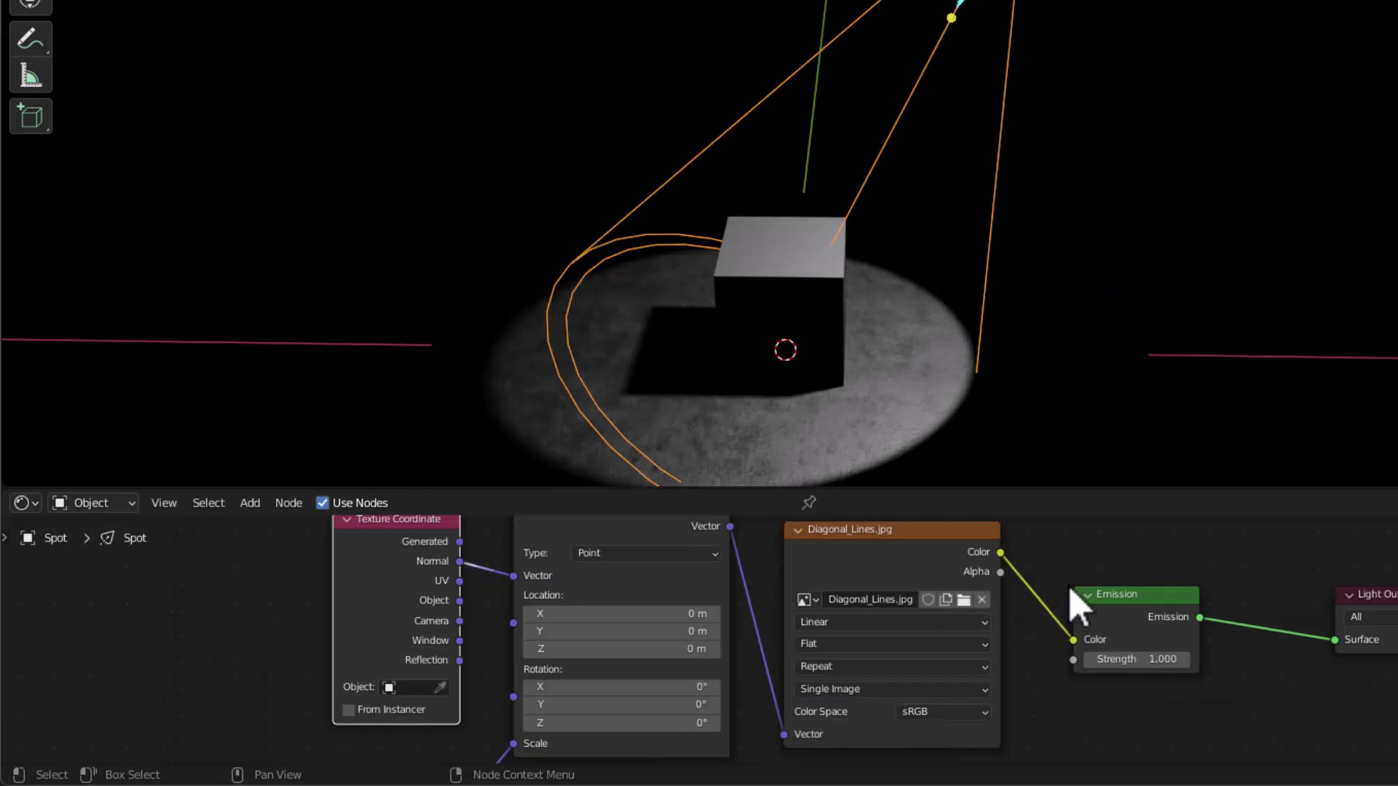
Switch the 3D viewport to Rendered shading to preview the spot light's projection
scroll(1143, 572, "down", 5)
middle_click_drag(1041, 555, 998, 561)
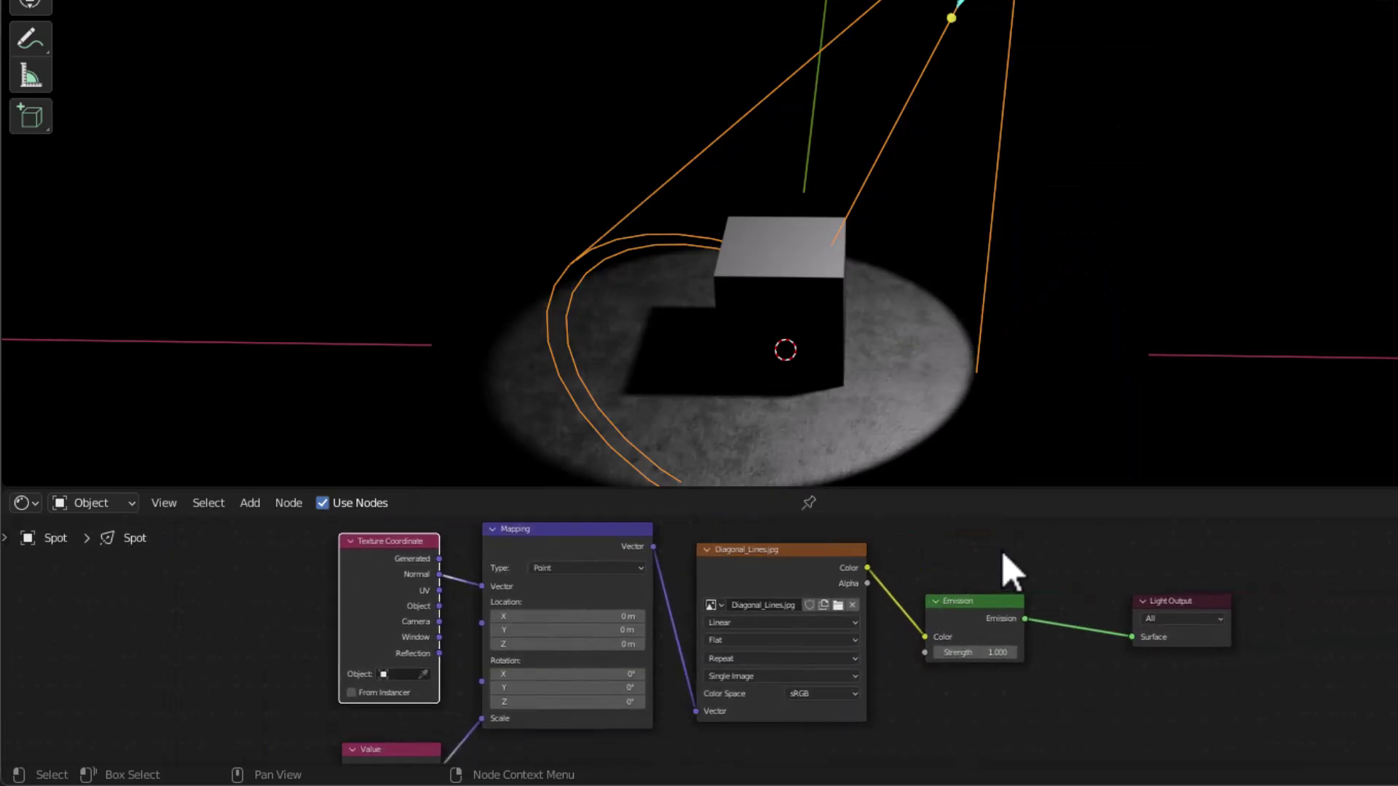
mouse_move(856, 309)
middle_mouse_down()
mouse_move(836, 234)
mouse_move(870, 233)
mouse_move(845, 311)
middle_mouse_up()
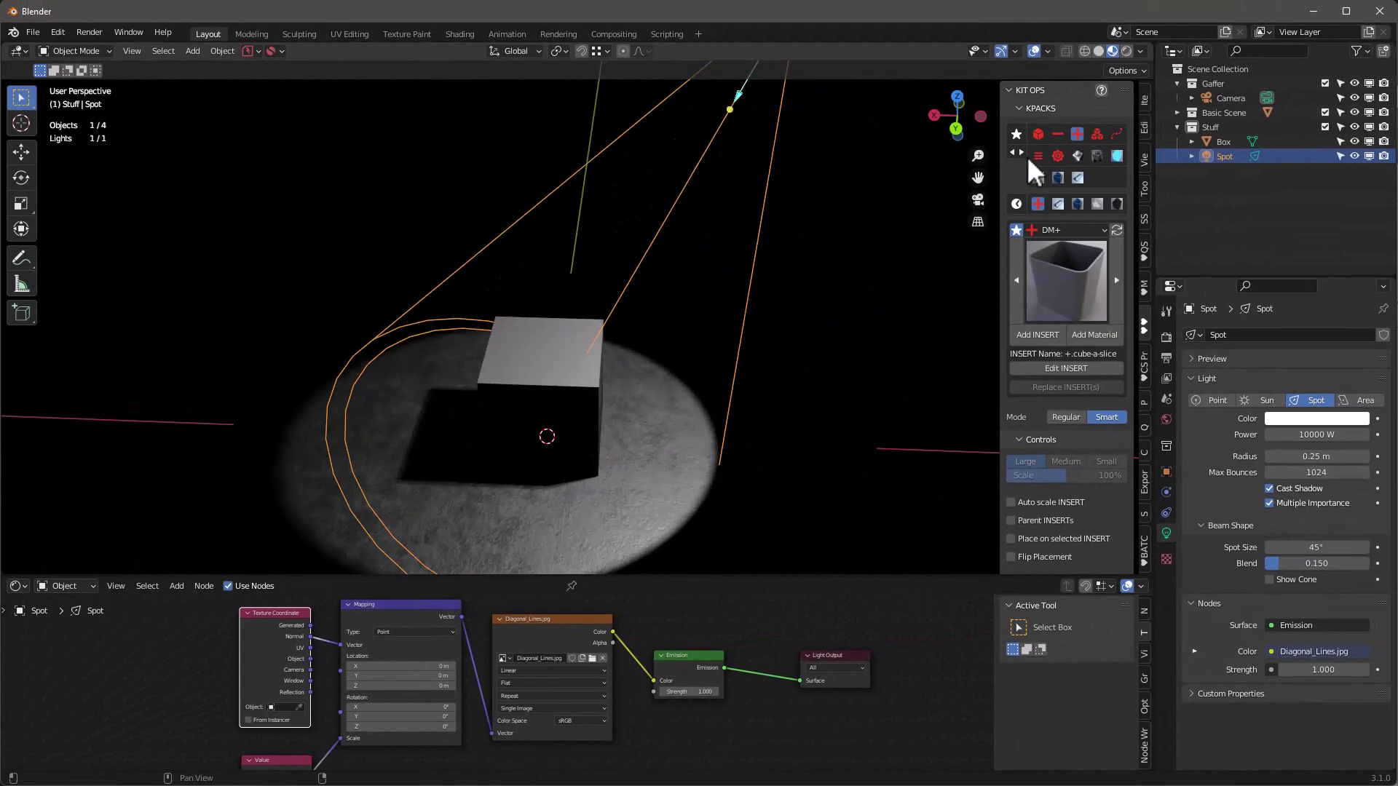
left_click(1126, 50)
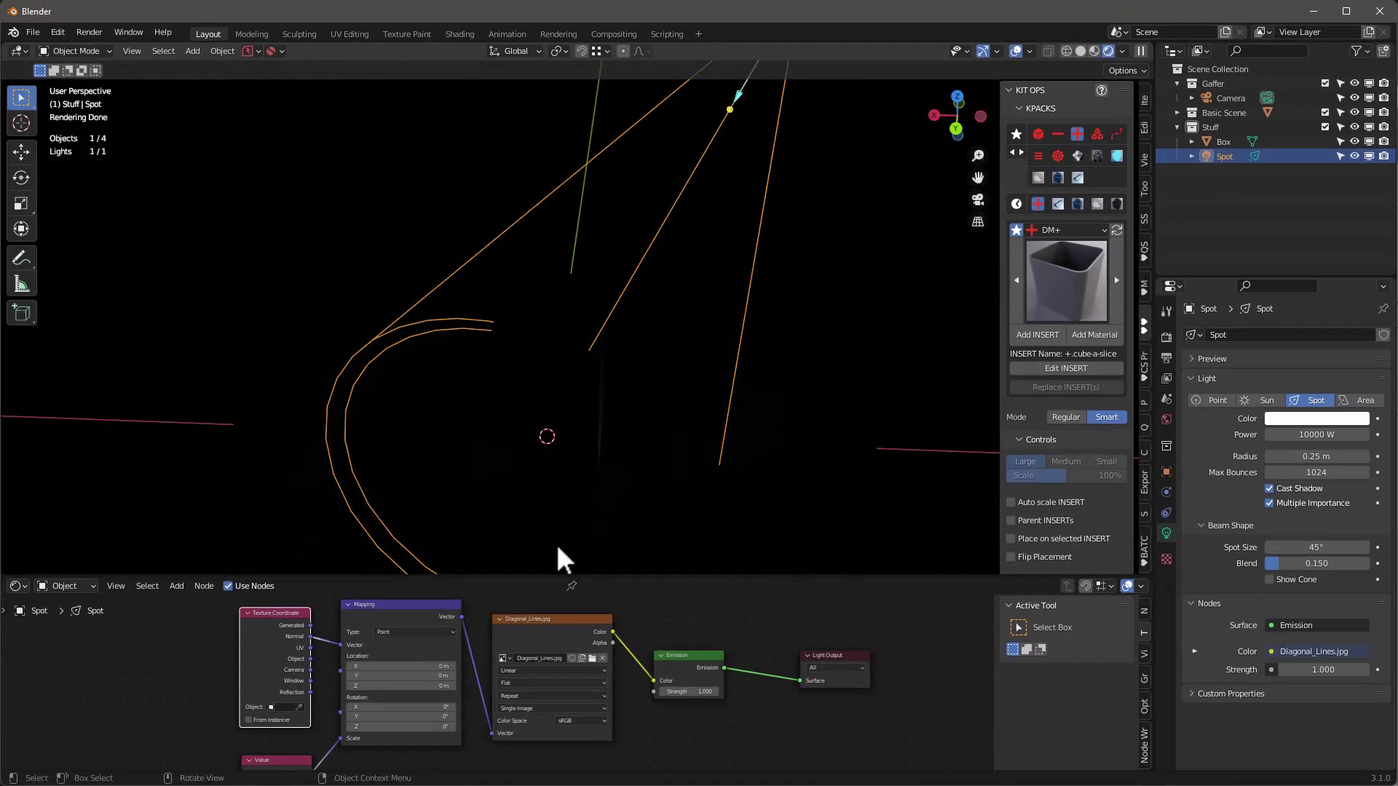
middle_click_drag(558, 547, 557, 518)
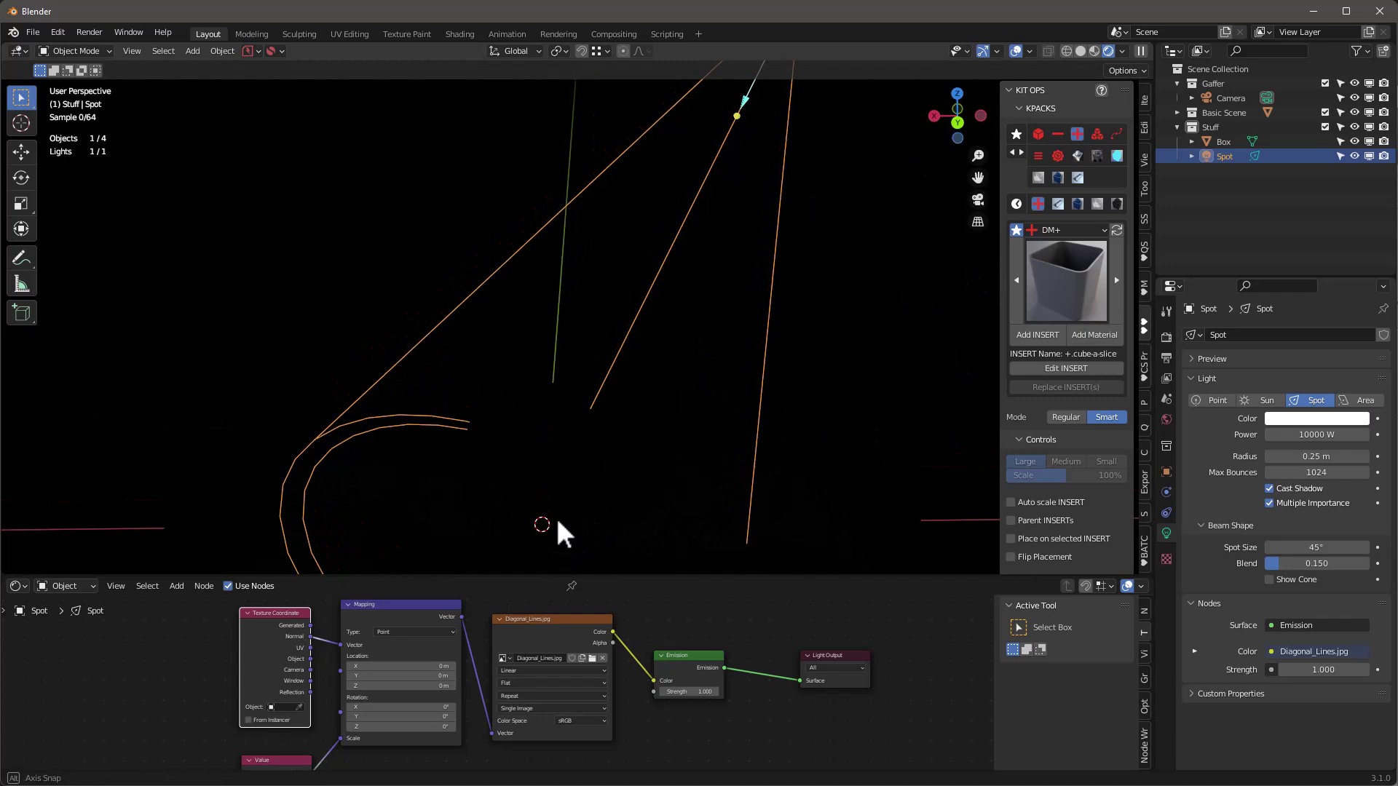
Set the Value node that drives the Mapping scale to 5.900
scroll(553, 666, "down", 6)
middle_click_drag(476, 711, 497, 685)
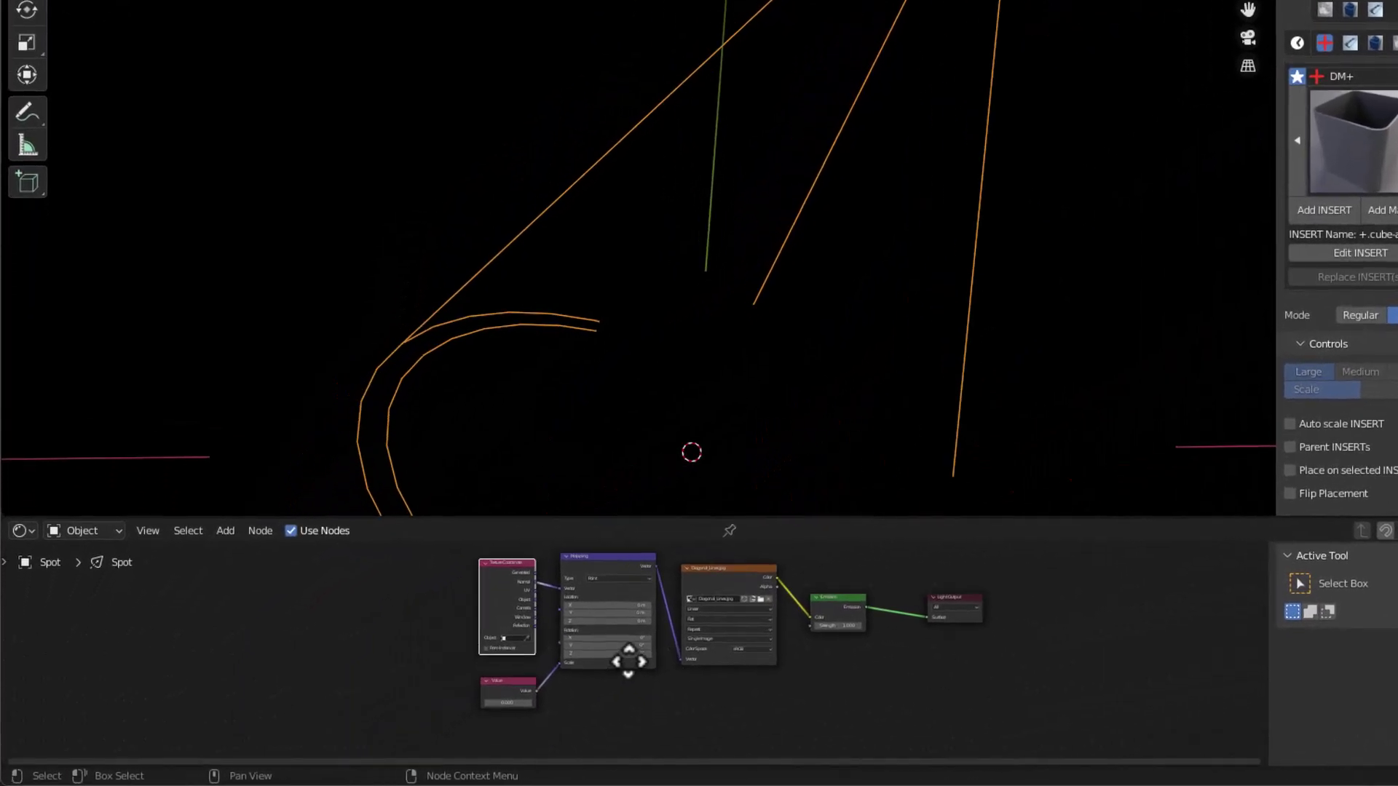
middle_click_drag(628, 661, 637, 641)
scroll(554, 692, "up", 5)
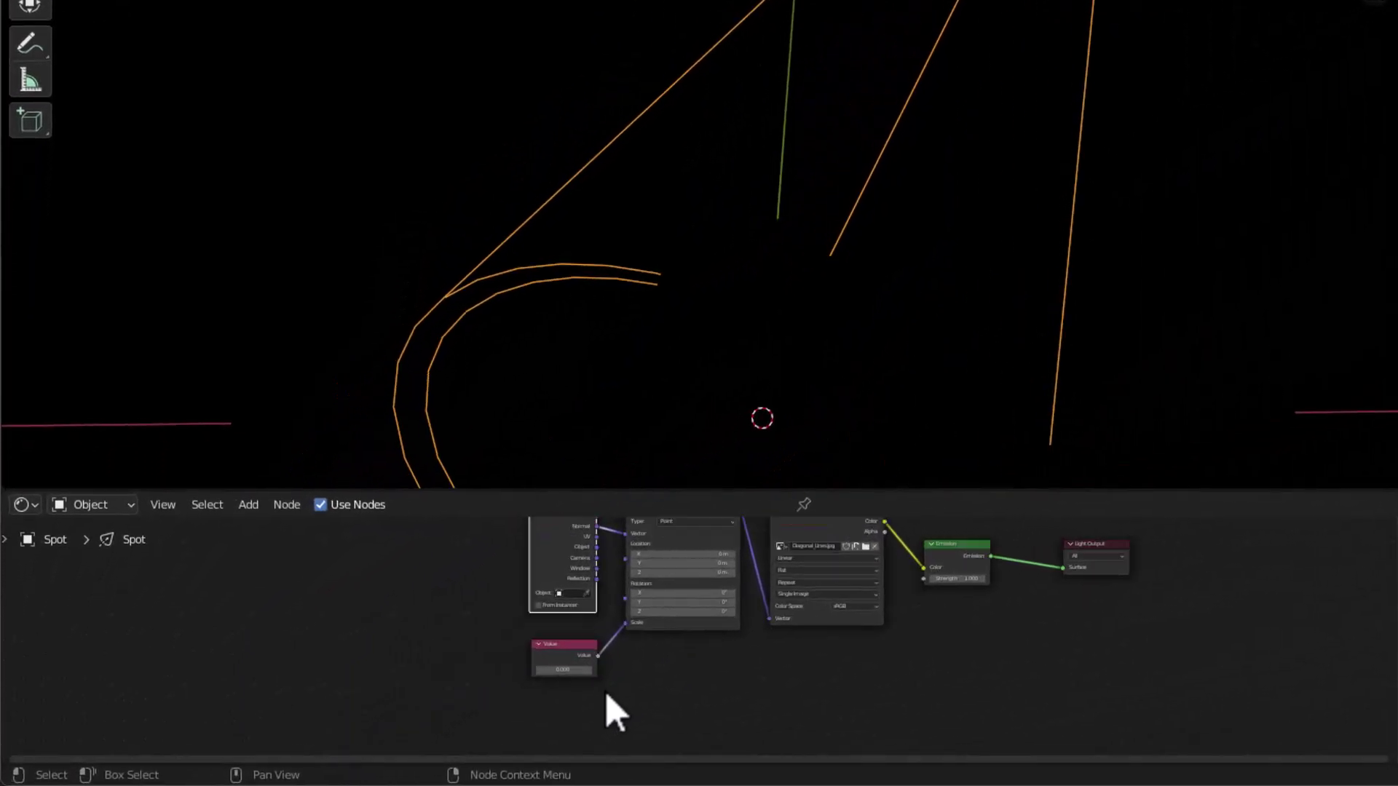
left_click_drag(458, 667, 557, 655)
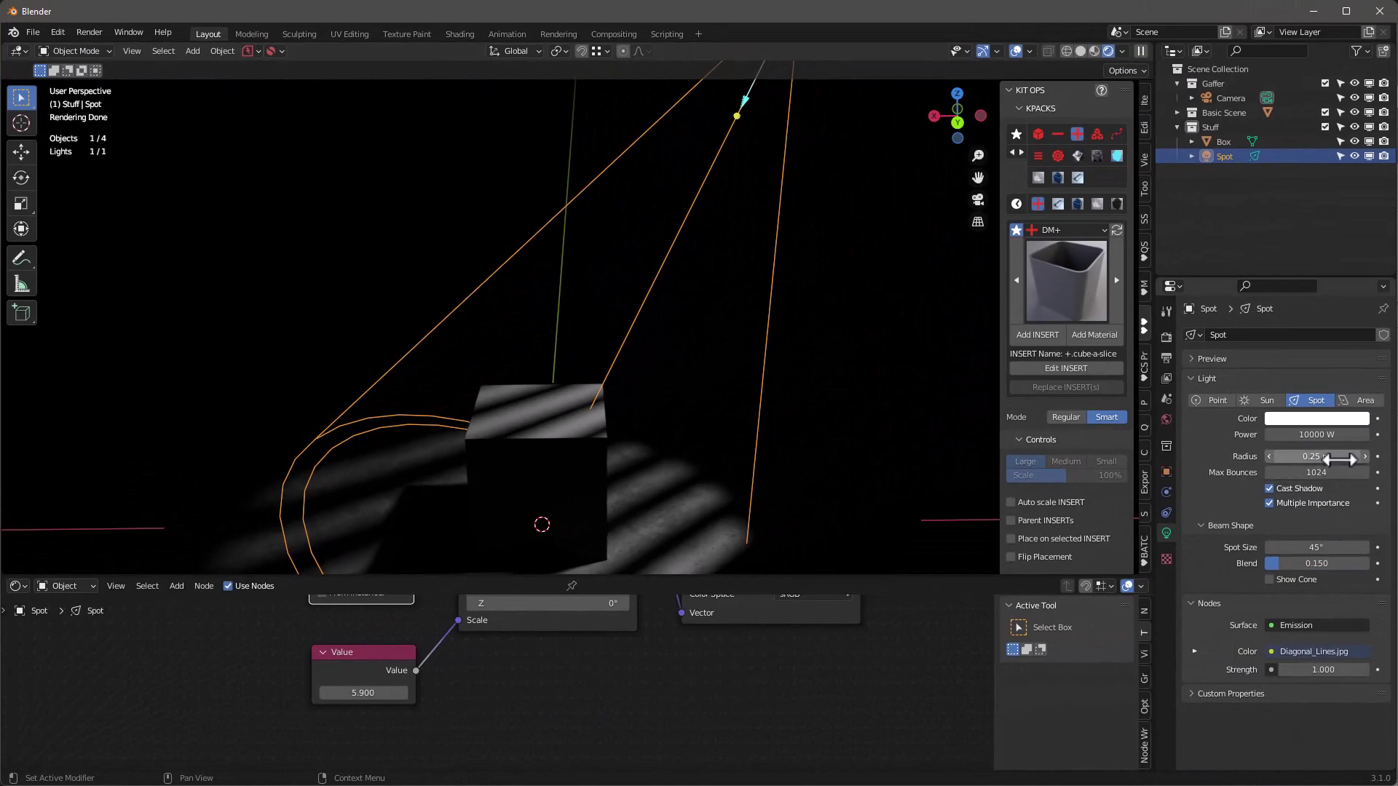
Try a spot light radius of 0 m for sharp stripe edges, and settle on a radius of 0.18 m
middle_click_drag(530, 482, 527, 502)
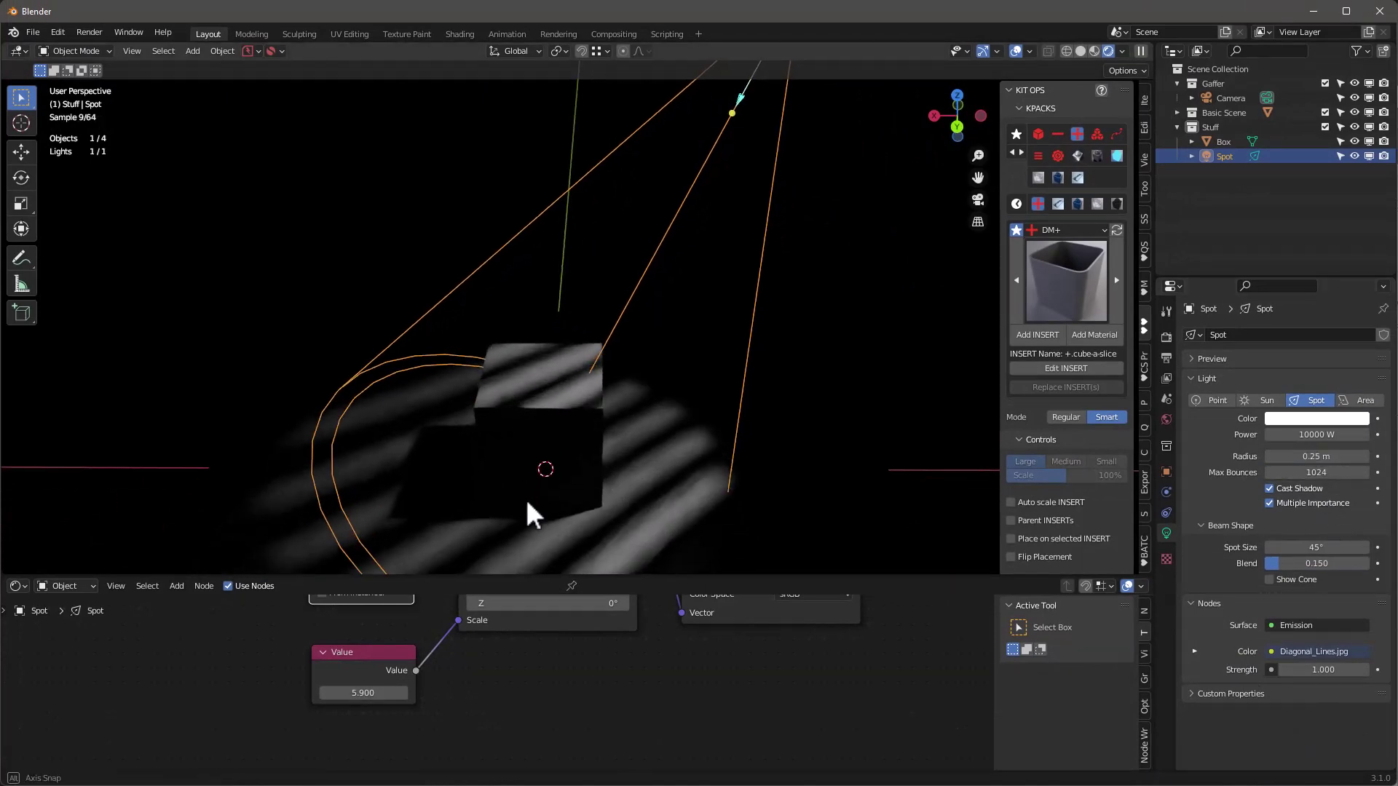
scroll(522, 391, "up", 5)
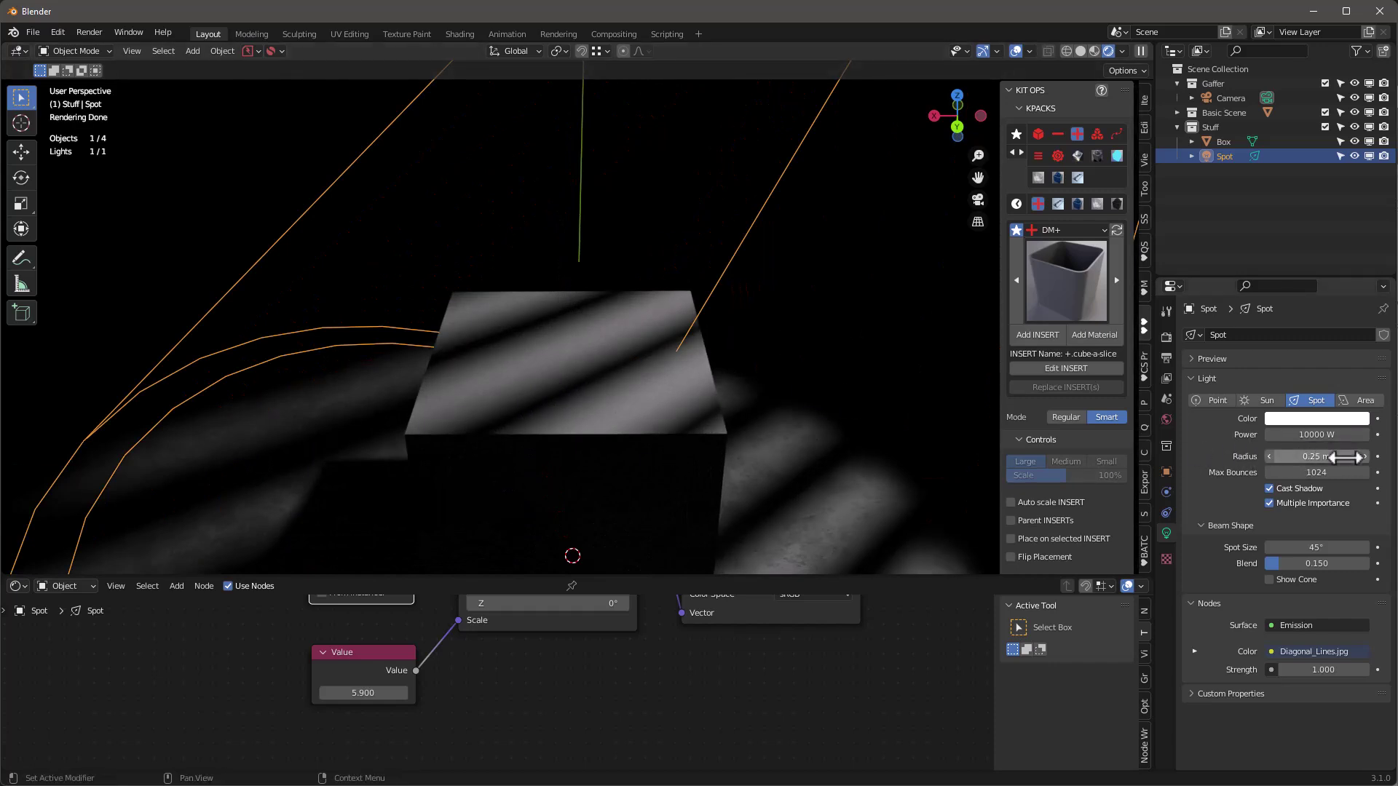
left_click_drag(1344, 457, 1281, 457)
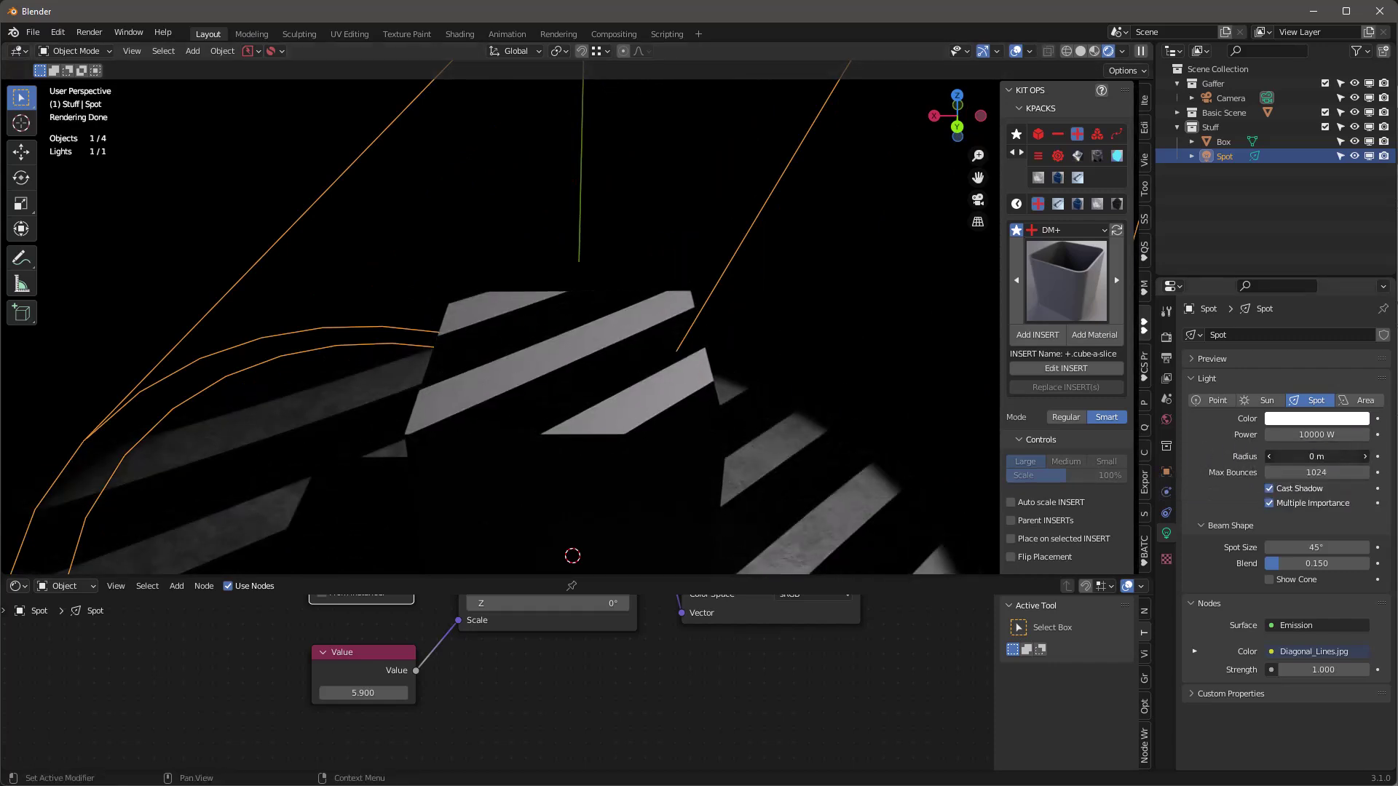
middle_click_drag(417, 545, 477, 466)
middle_click_drag(506, 522, 513, 509)
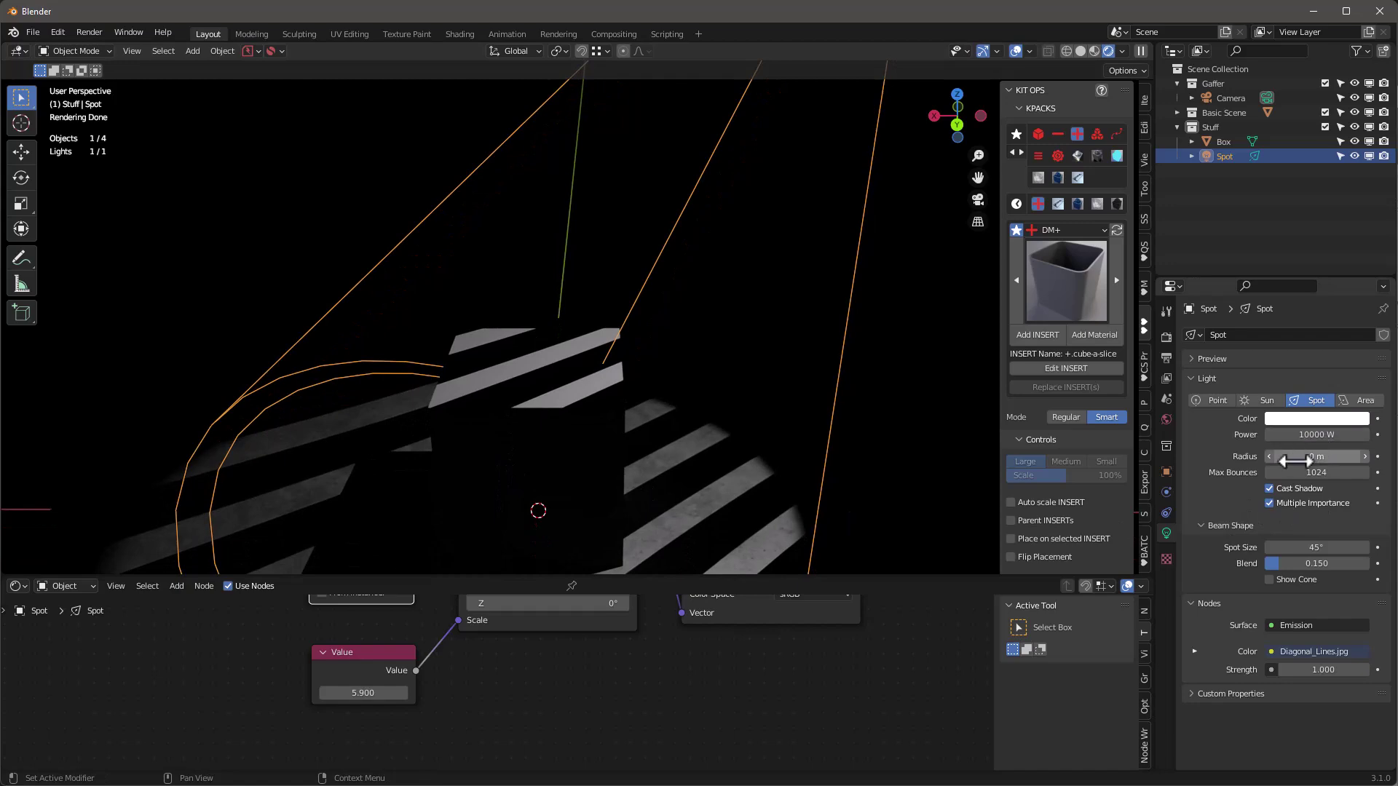
left_click_drag(1317, 455, 1357, 455)
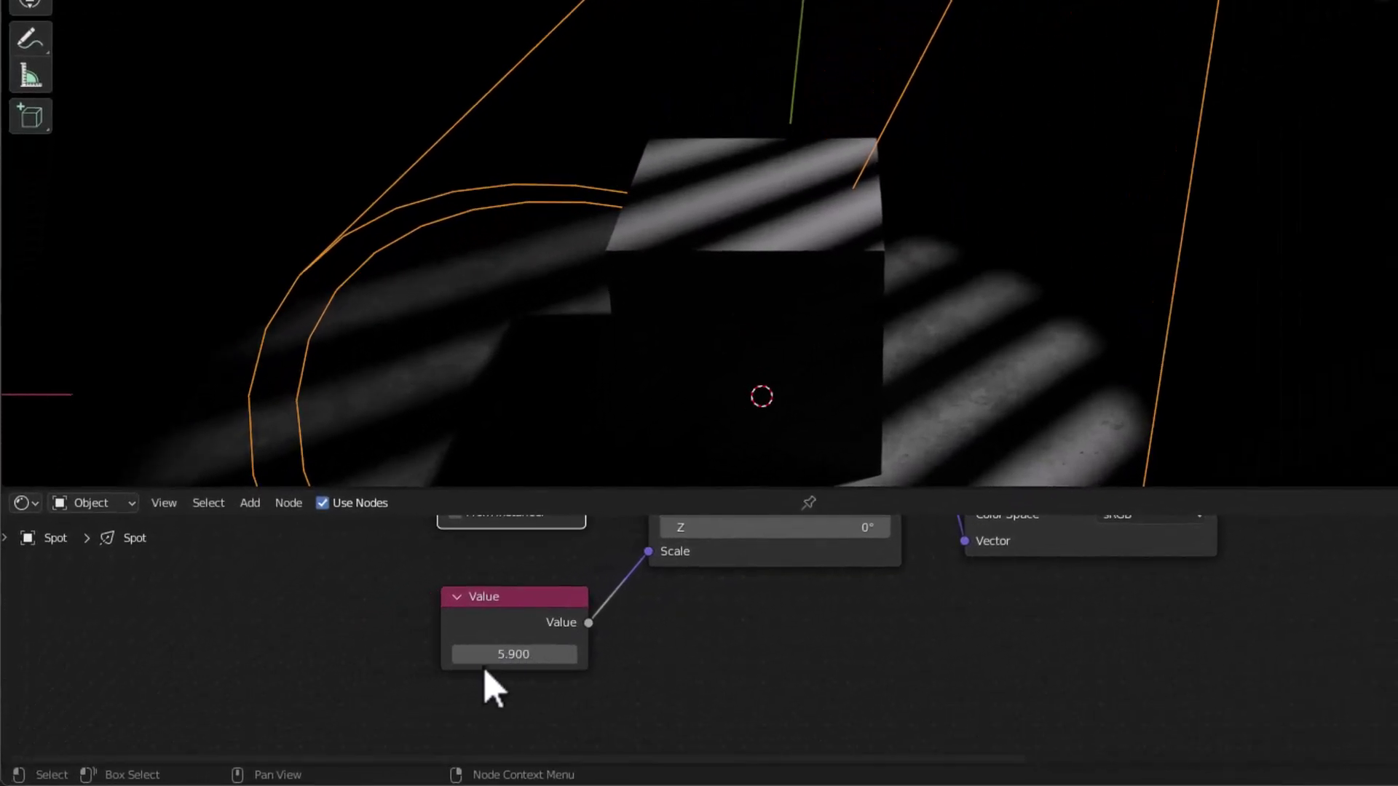
Raise the Value node driving the Mapping scale to 10.500 for narrower projected stripes
left_click_drag(350, 693, 351, 692)
mouse_move(513, 654)
left_mouse_down()
mouse_move(532, 654)
mouse_move(504, 654)
mouse_move(517, 653)
left_mouse_up()
scroll(743, 711, "down", 2)
middle_click_drag(742, 711, 539, 723)
scroll(539, 723, "up", 2)
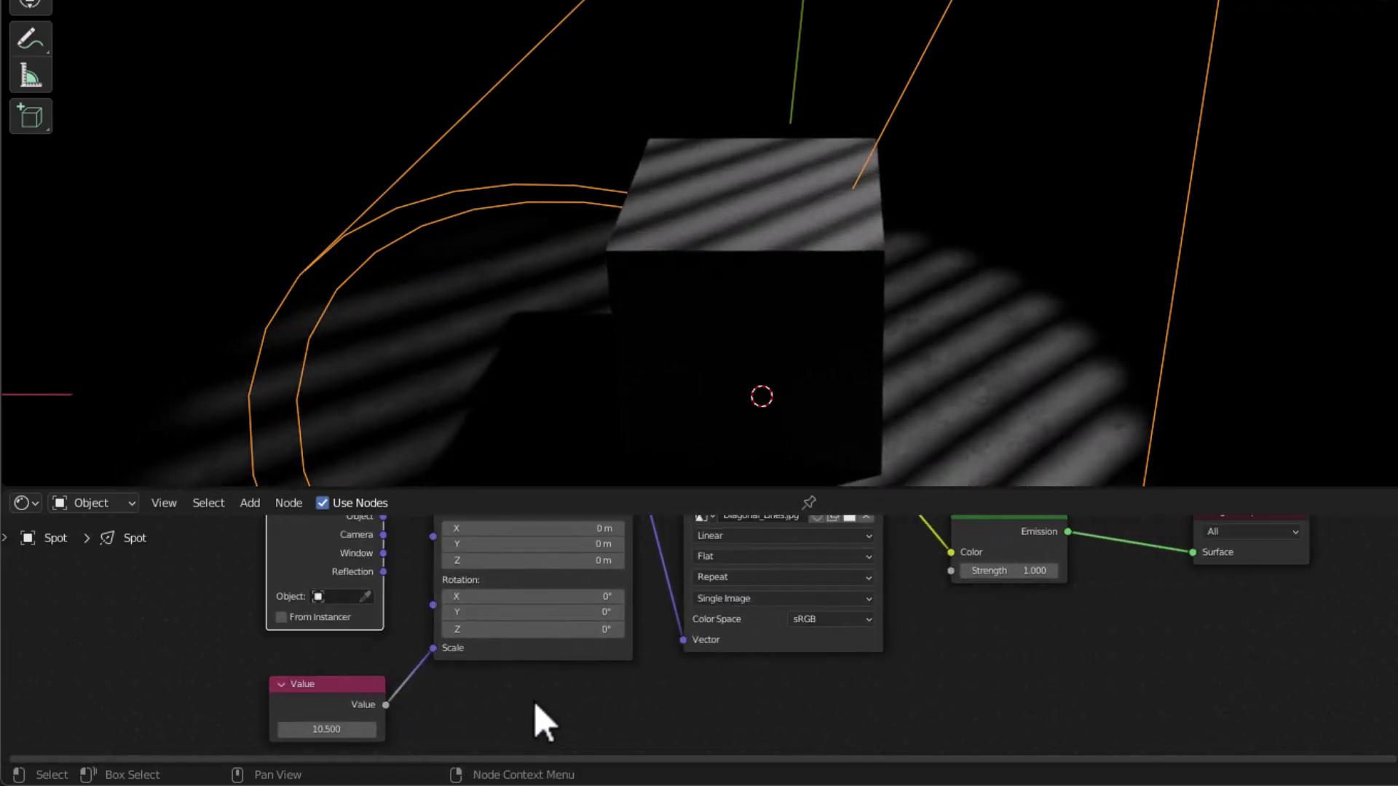
Rotate the projected stripes by setting the Mapping node's Z rotation to 29°
left_click_drag(500, 629, 542, 629)
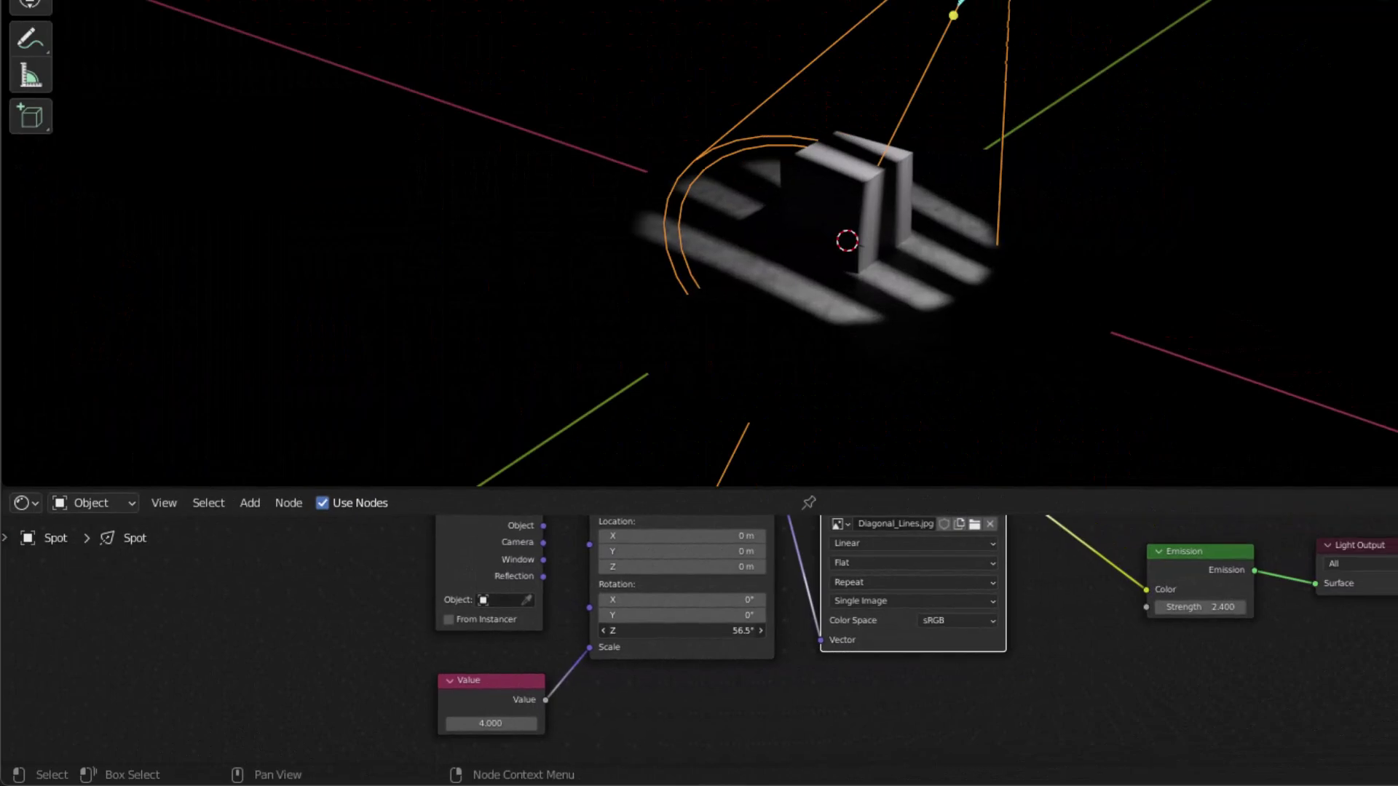
left_click_drag(677, 631, 634, 630)
scroll(805, 693, "down", 2)
middle_click_drag(1019, 679, 821, 591)
scroll(808, 673, "down", 3)
scroll(836, 673, "up", 2)
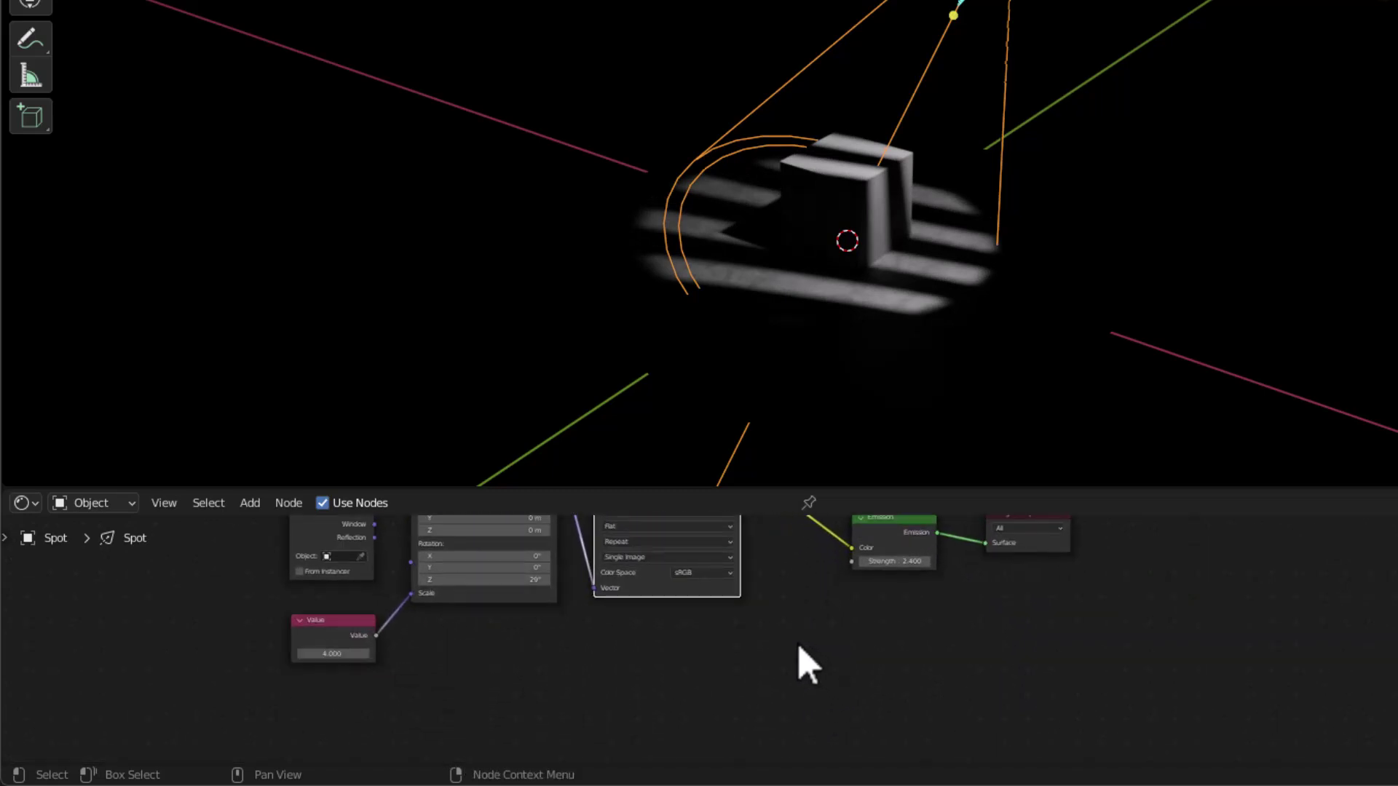
Add a Gradient Texture node below the image texture, and move the Emission and Light Output nodes further right to make room
key("shift+a")
mouse_move(774, 583)
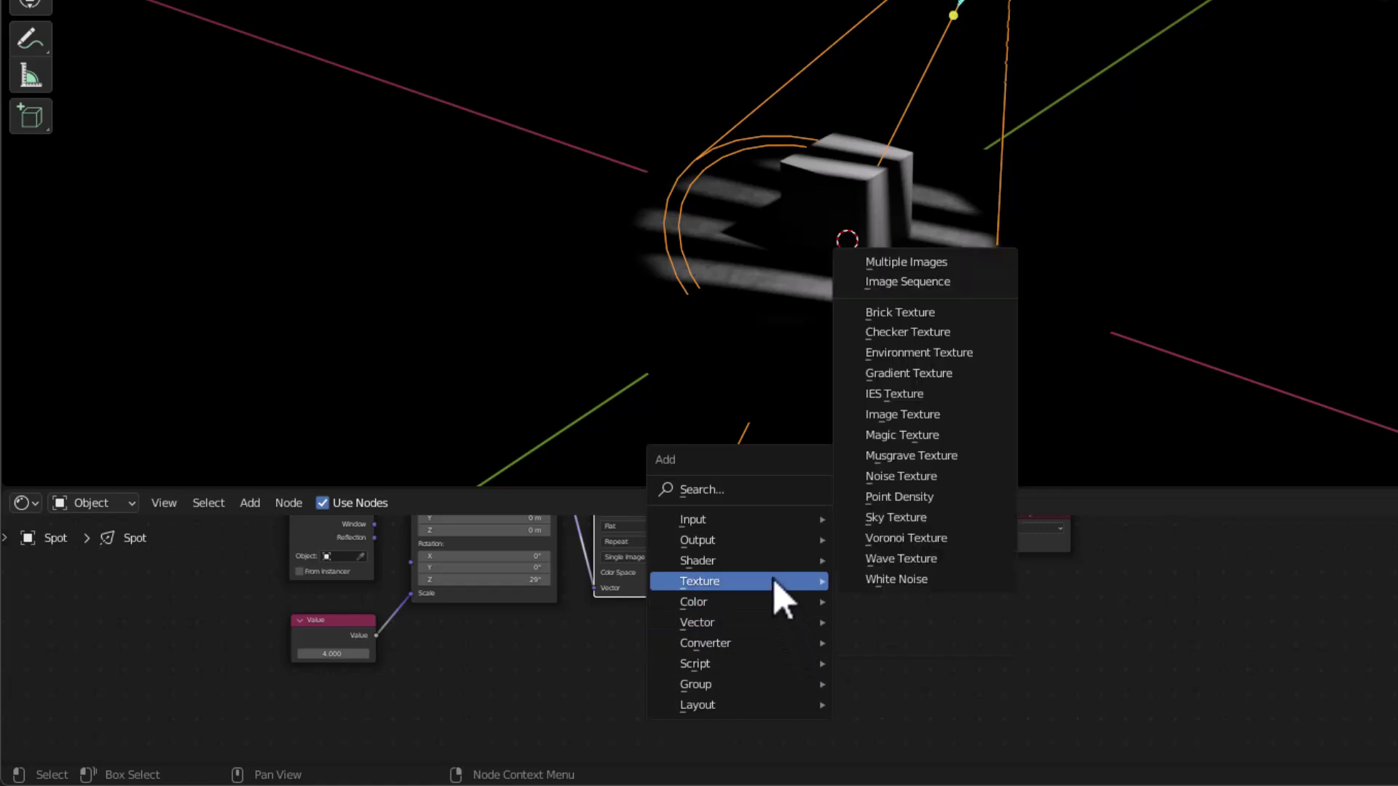
left_click(956, 374)
left_click(849, 649)
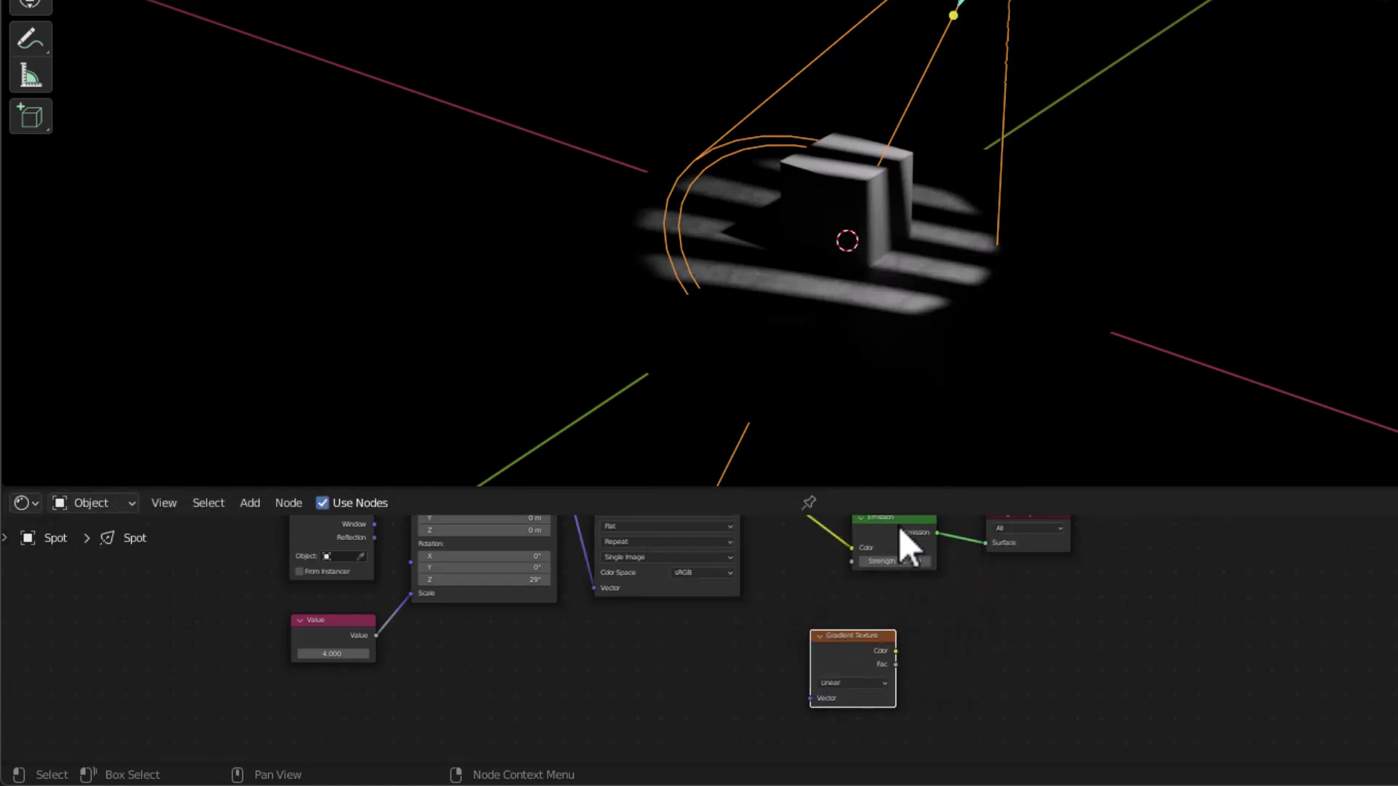
left_click_drag(923, 597, 1280, 591)
middle_click_drag(848, 641, 832, 652)
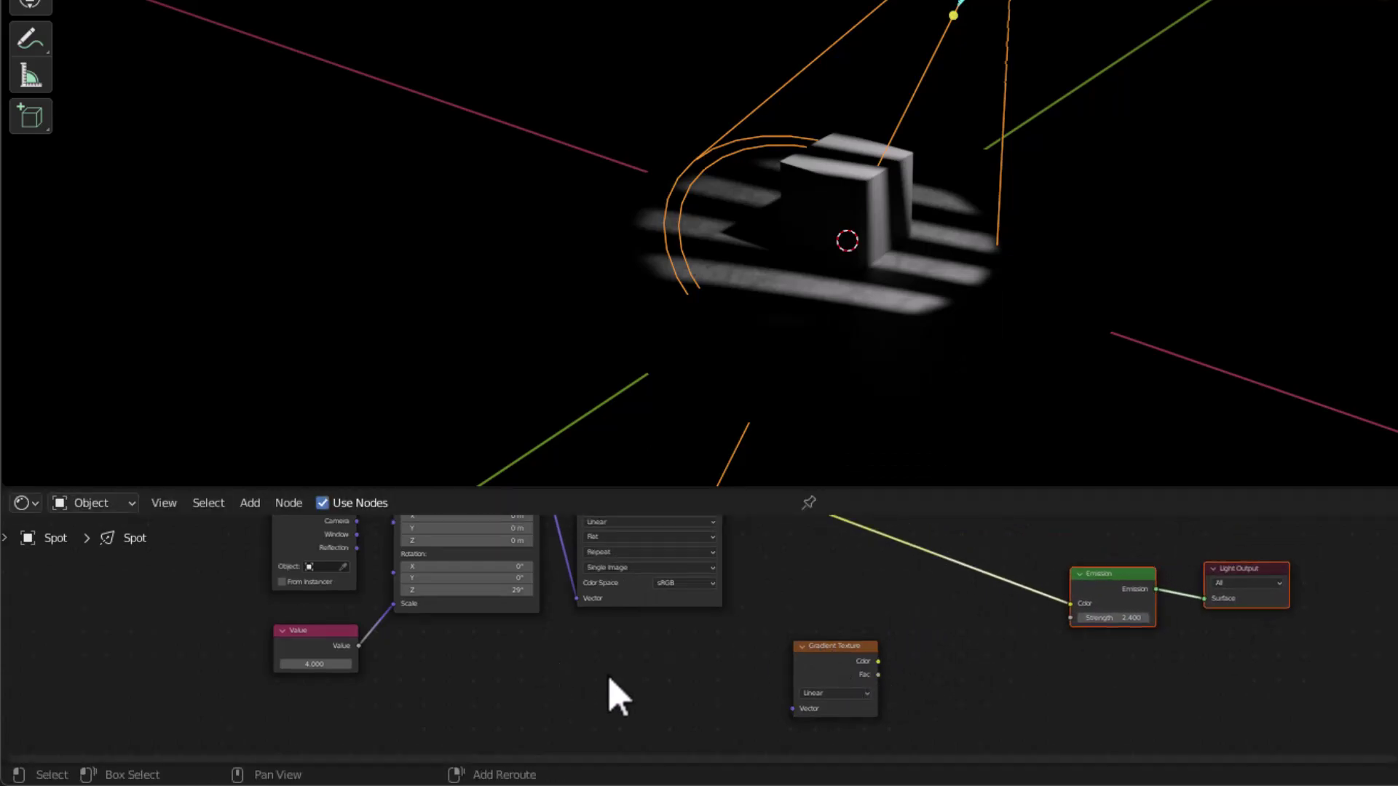
Connect the Mapping node's Vector output to the Gradient Texture, and the gradient's Fac output to the Emission color in place of the image
middle_click_drag(609, 677, 638, 727, "shift")
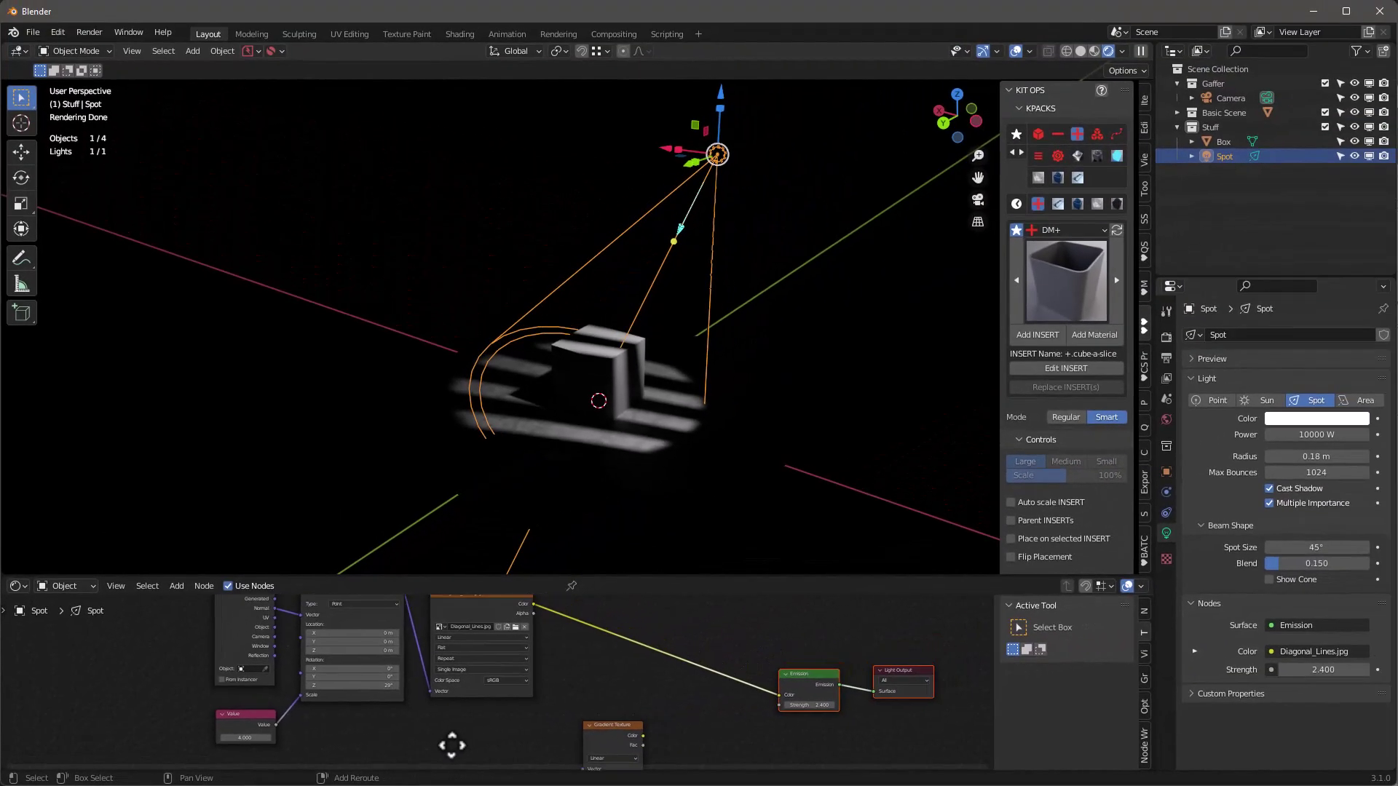
middle_click_drag(451, 746, 450, 752)
key("ctrl+space")
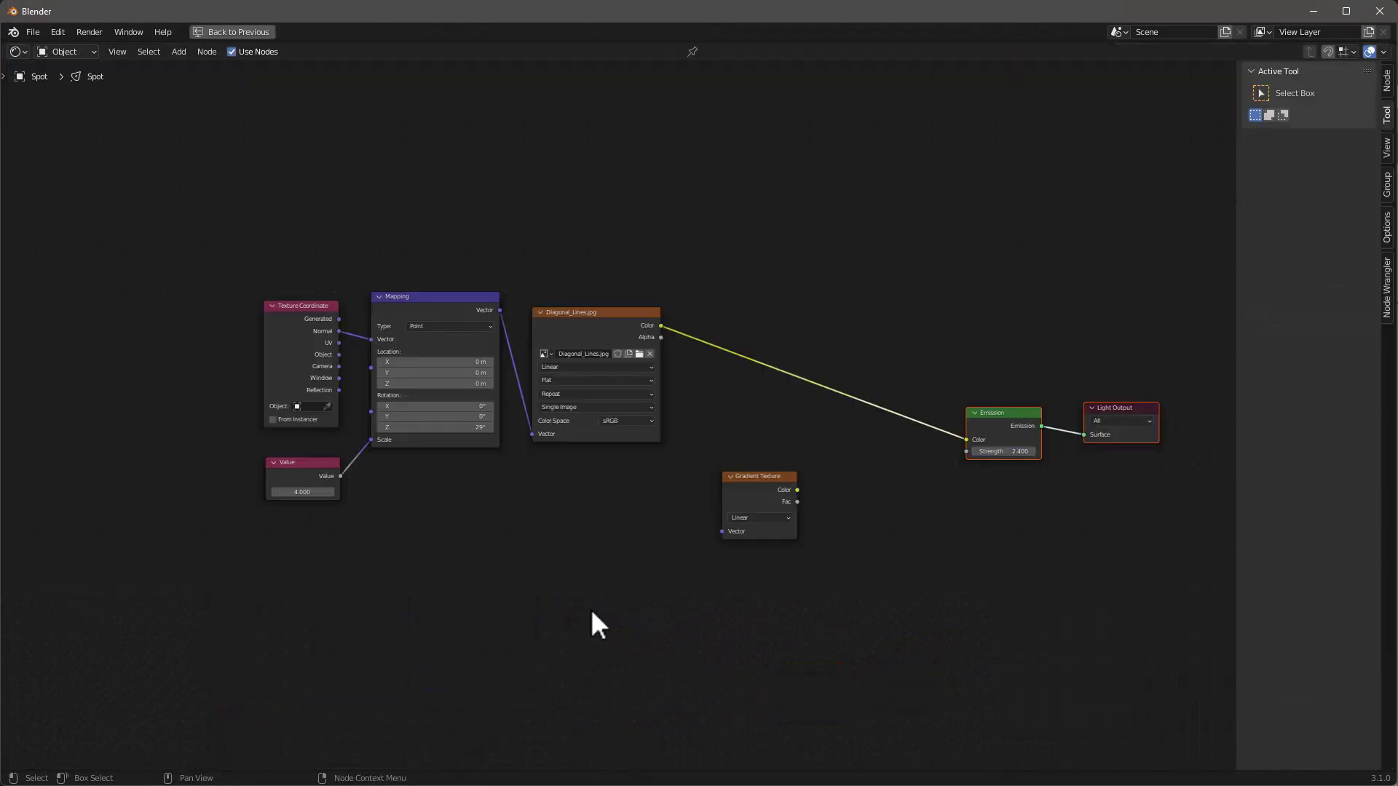
scroll(592, 583, "up", 2)
left_click_drag(453, 193, 781, 520)
left_click_drag(846, 440, 1060, 425)
left_click_drag(1146, 382, 1143, 385)
key("ctrl+space")
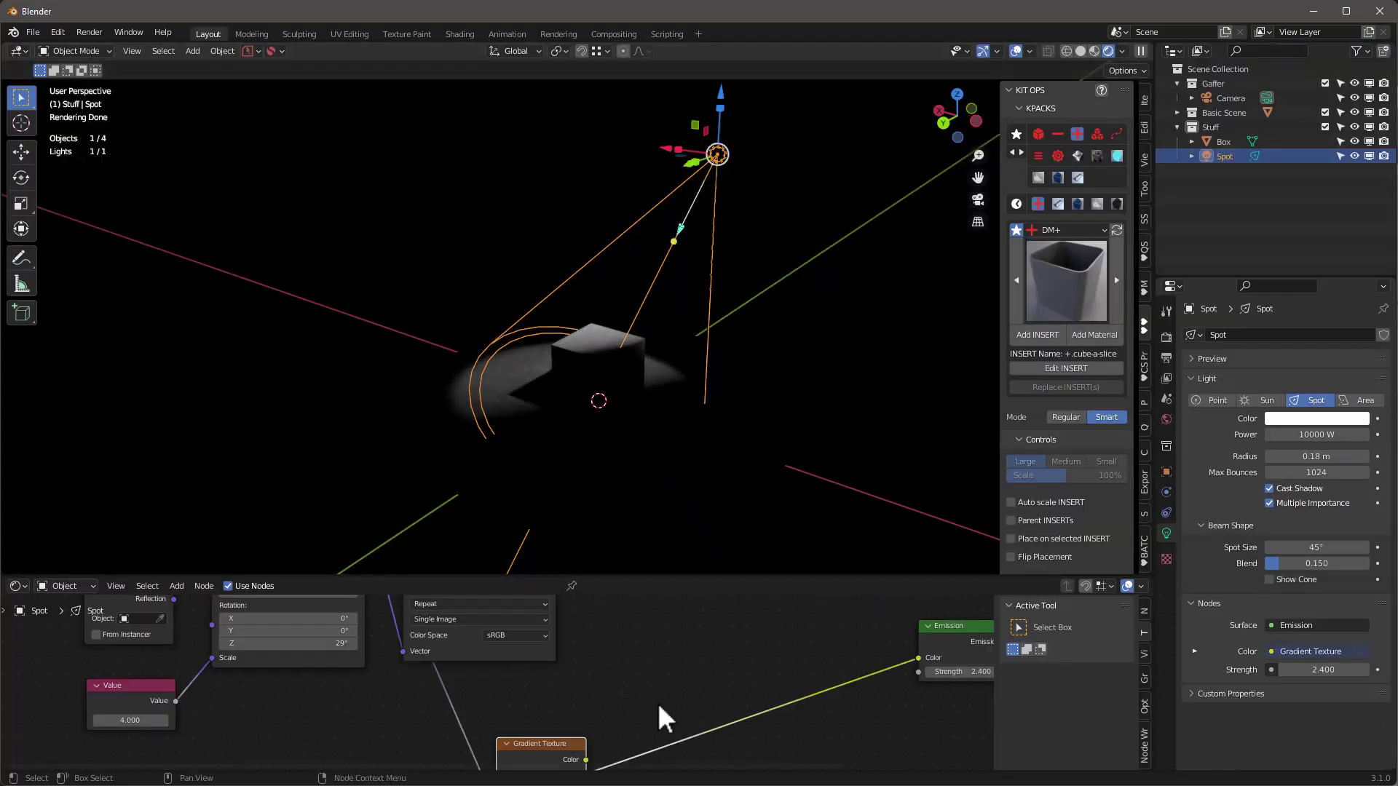
Insert a Math node on the link between Mapping and Gradient Texture, and set its operation to Sine
scroll(748, 609, "down", 2)
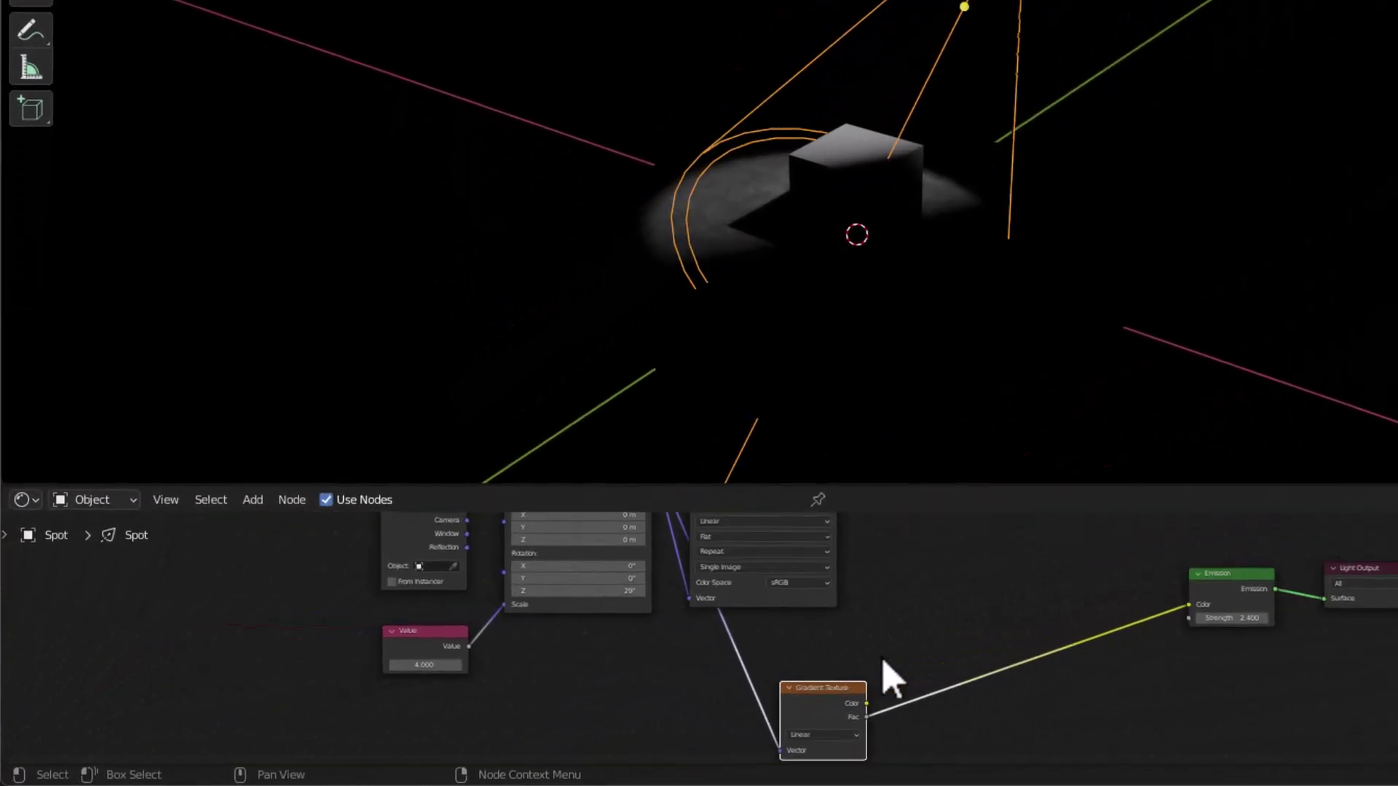
scroll(919, 639, "down", 2)
scroll(659, 646, "up", 5)
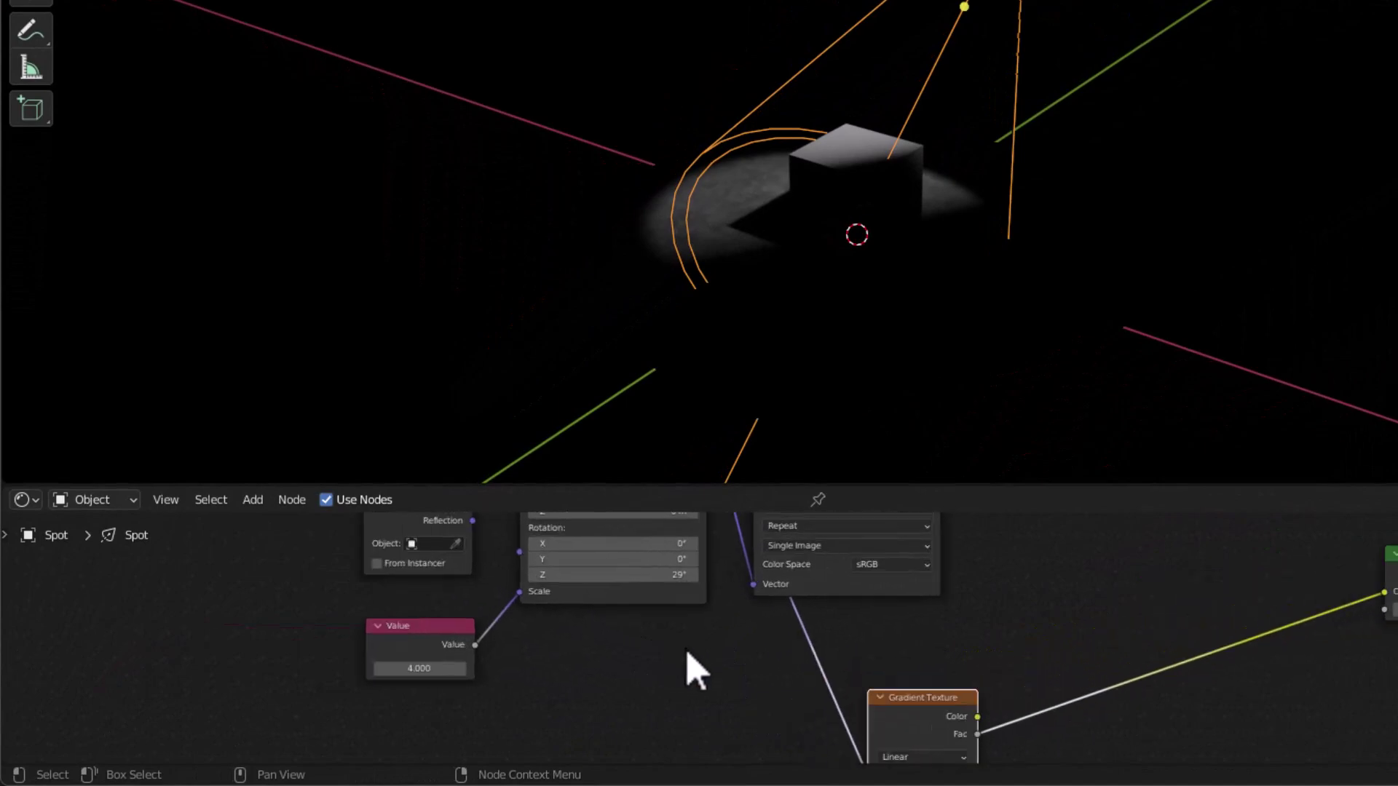
key("shift+a")
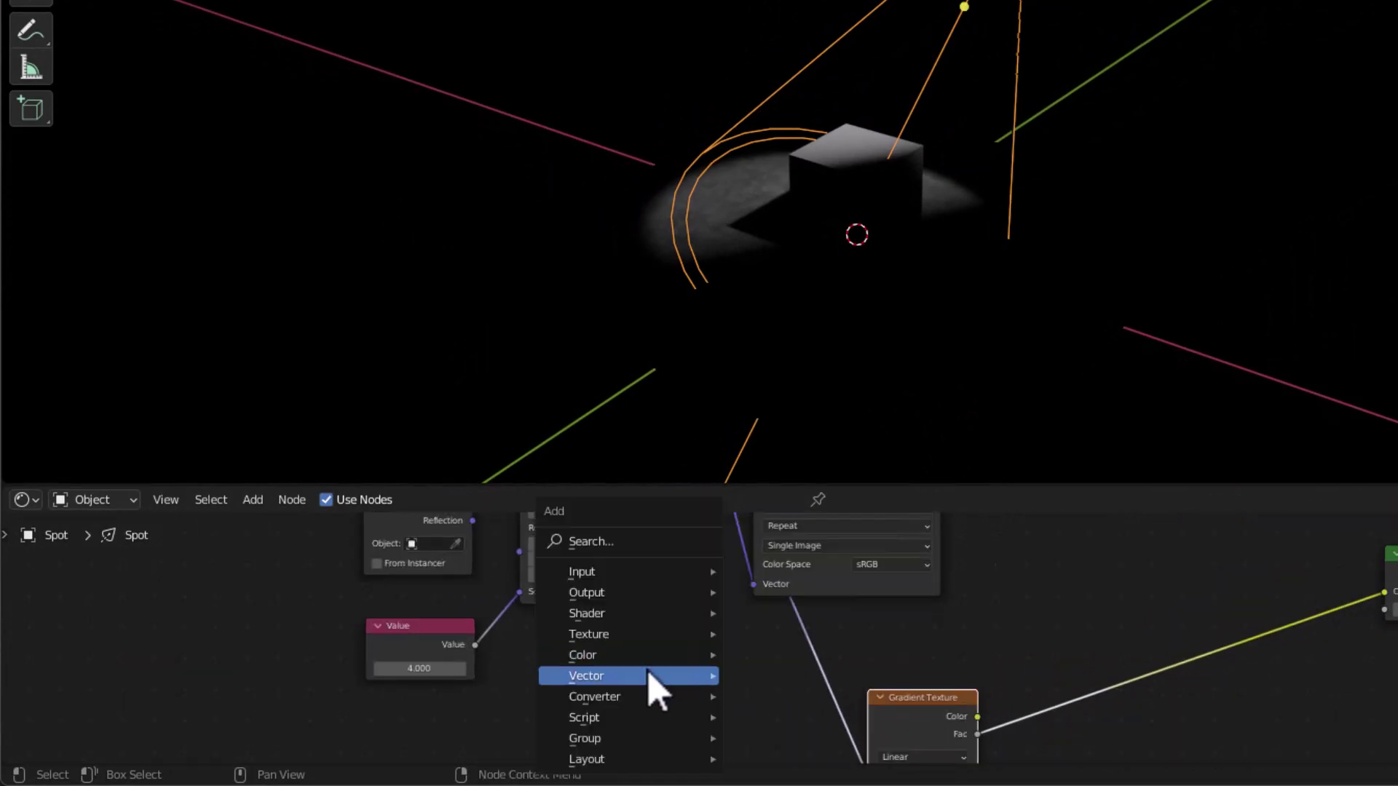
mouse_move(619, 697)
left_click(814, 569)
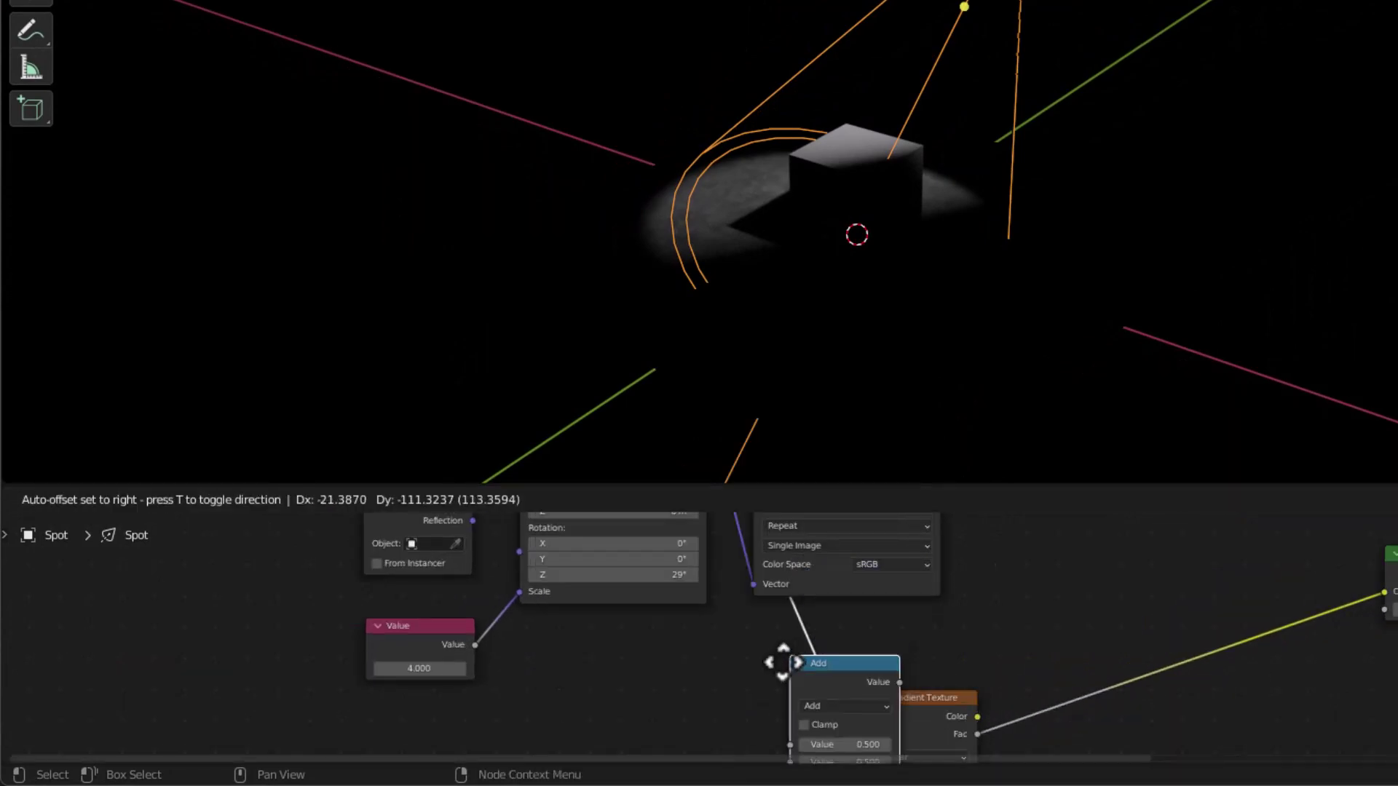
left_click(761, 656)
middle_click_drag(976, 691, 1034, 608)
left_click(899, 603)
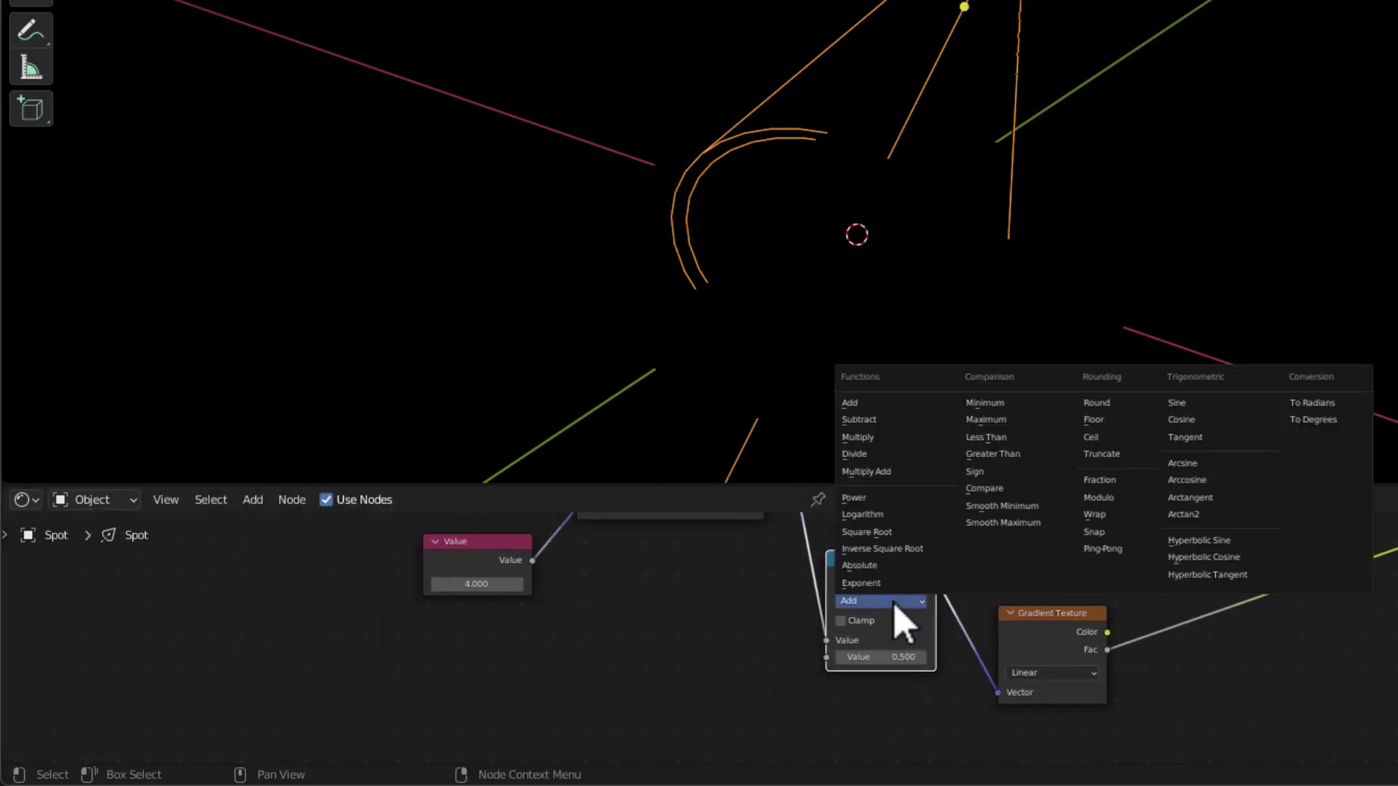
left_click(1206, 402)
scroll(820, 711, "down", 3)
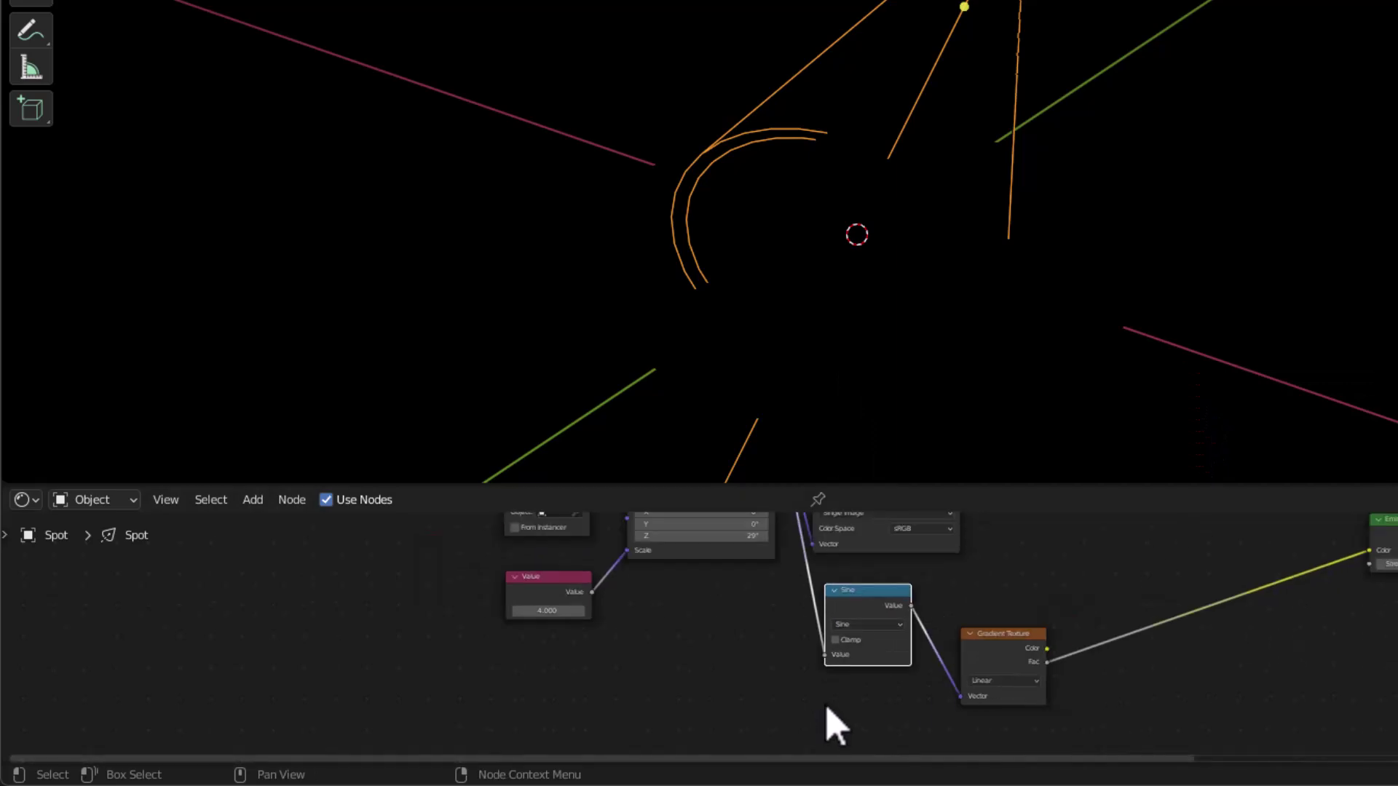
Raise the Value node driving the Mapping scale to 189.400 to produce repeating gradient bands
middle_click_drag(699, 680, 717, 710)
scroll(599, 693, "up", 5)
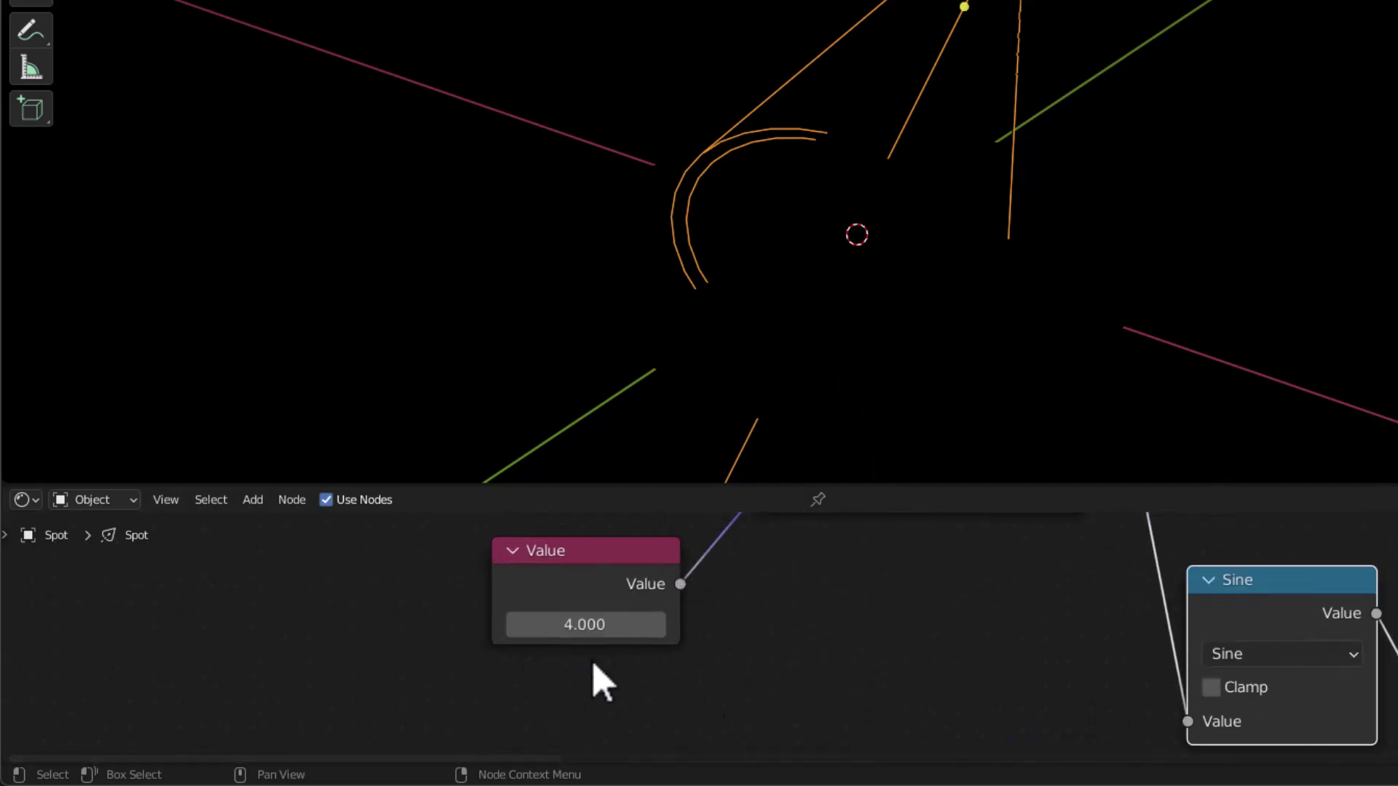
left_click_drag(549, 621, 1383, 621)
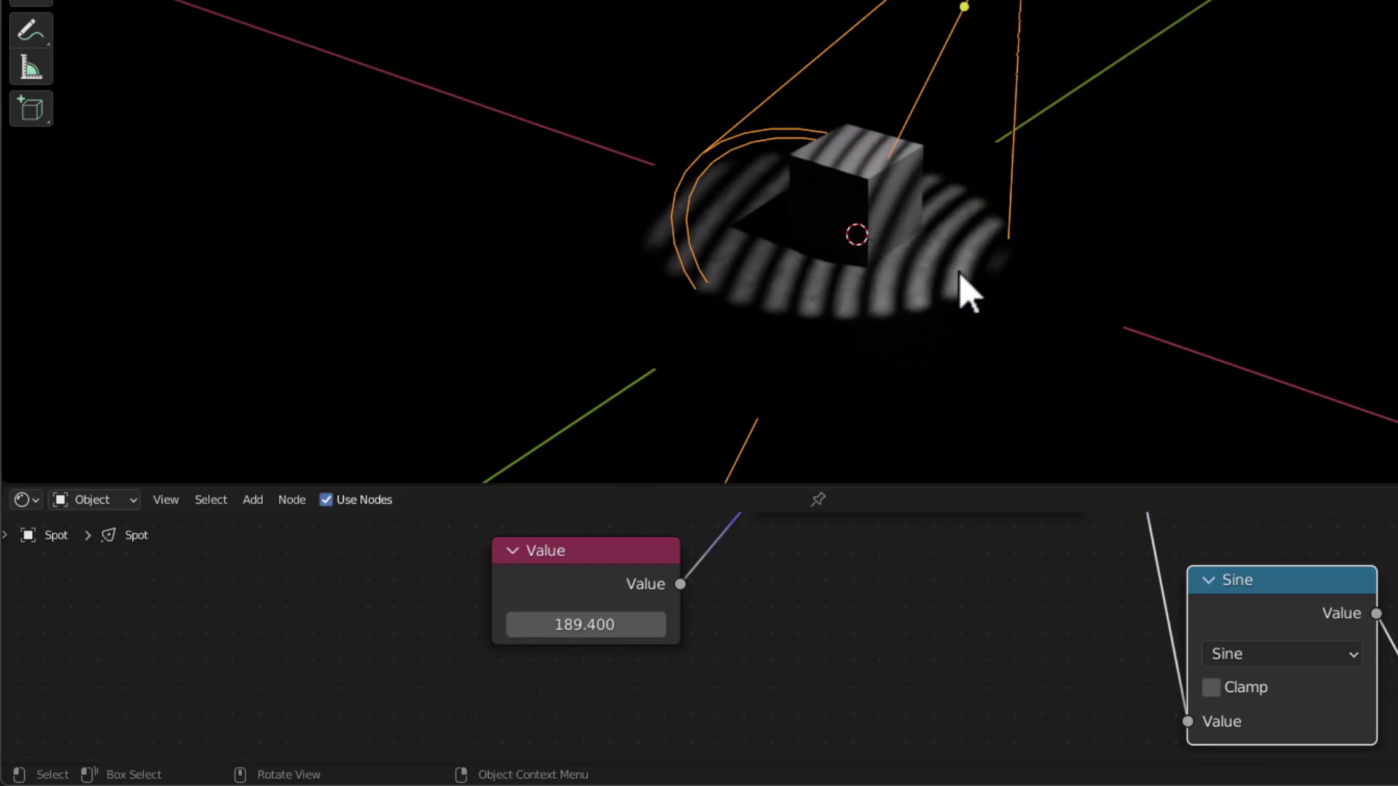
Set the Mapping node's Z rotation to 19.1° to turn the projected bands
middle_click_drag(968, 291, 904, 225)
scroll(904, 225, "down", 3)
scroll(897, 686, "down", 2)
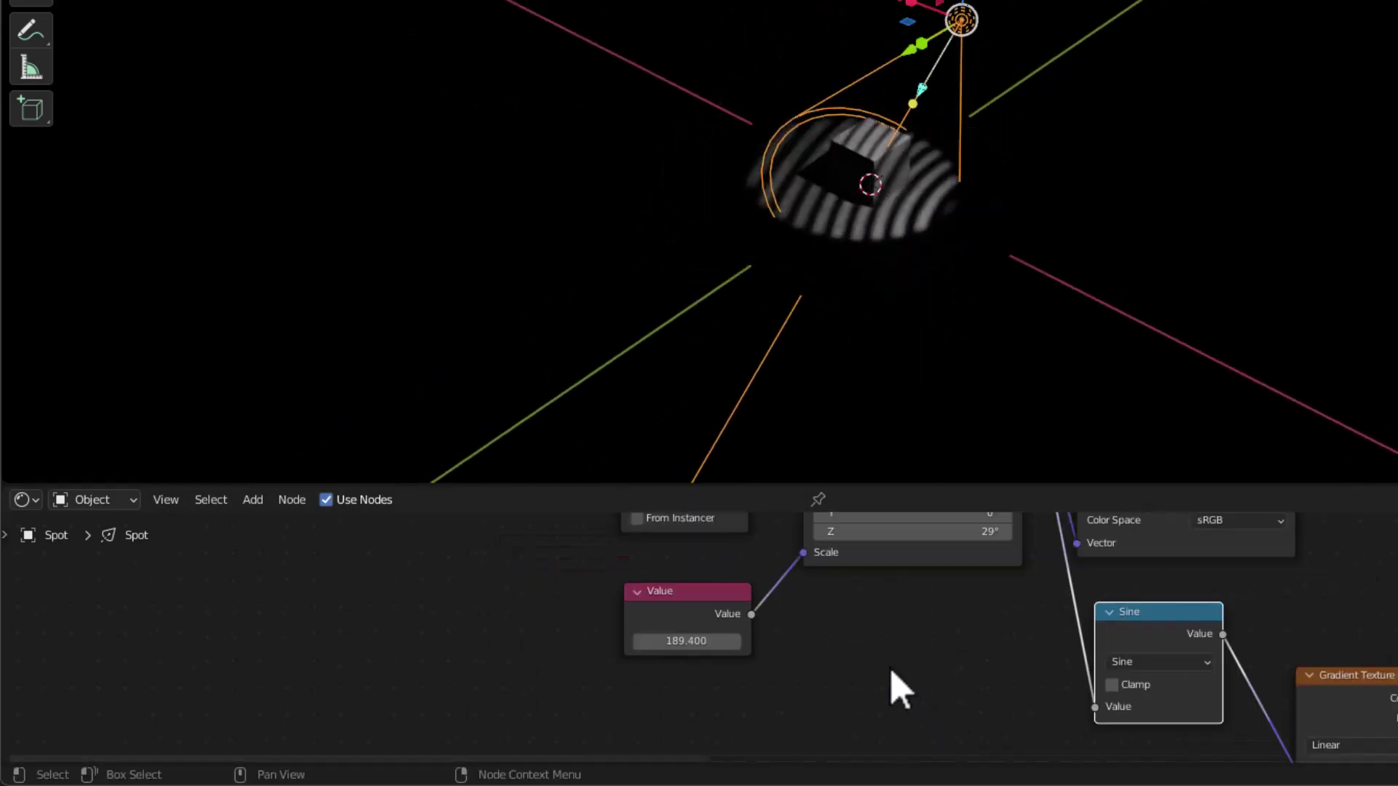
middle_click_drag(897, 687, 799, 367)
middle_click_drag(751, 586, 749, 444)
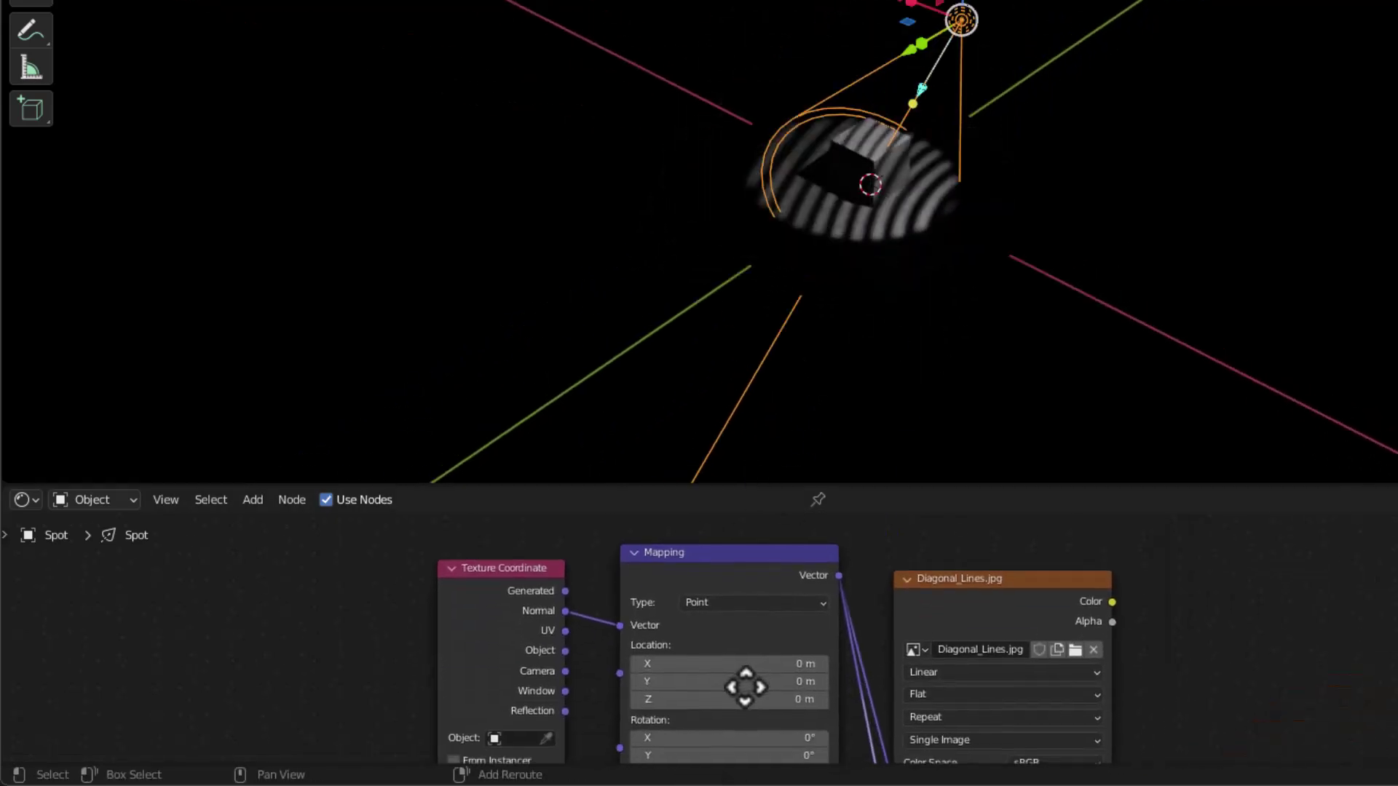
scroll(711, 758, "up", 3)
scroll(705, 727, "down", 5, "shift")
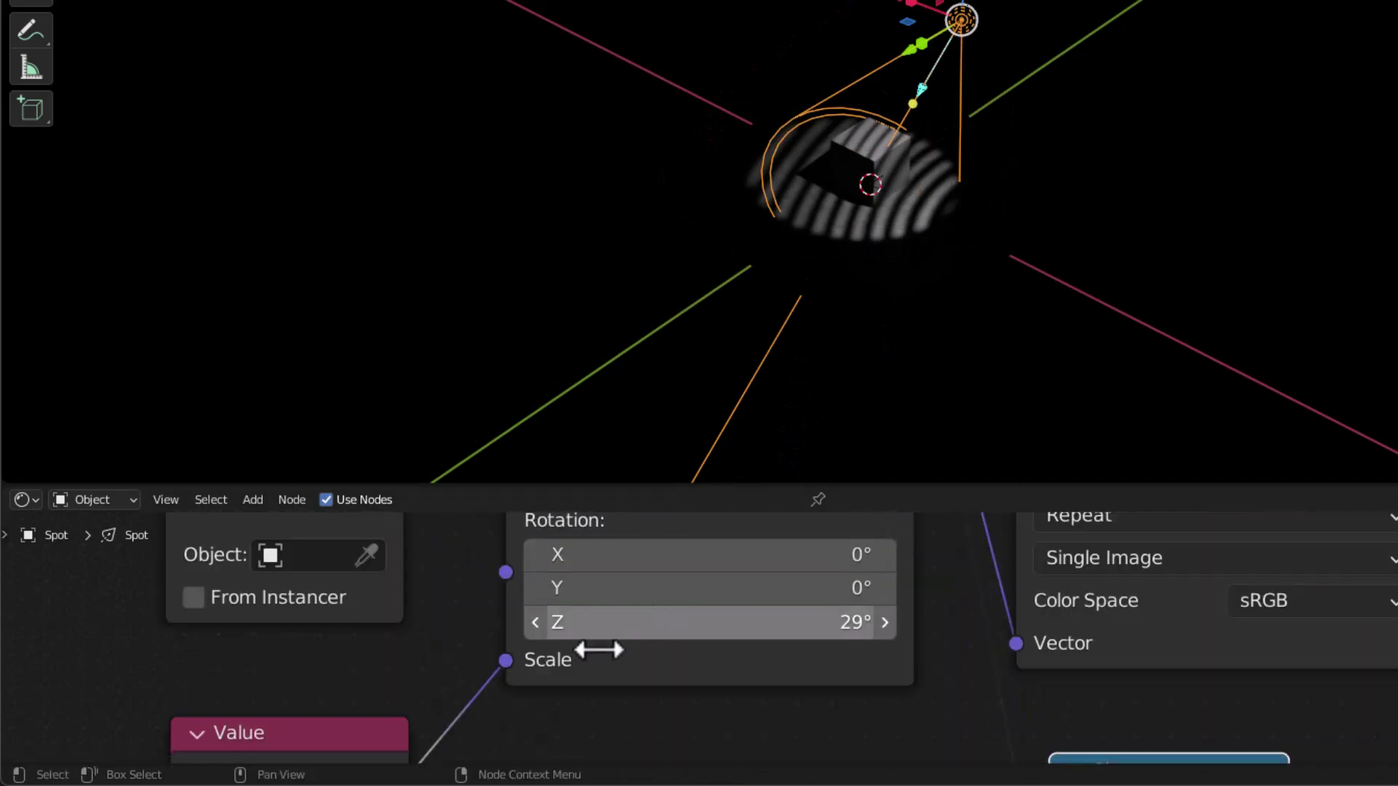
mouse_move(630, 632)
left_mouse_down()
mouse_move(713, 633)
mouse_move(616, 632)
left_mouse_up()
scroll(874, 204, "up", 6)
scroll(1226, 680, "down", 4)
middle_click_drag(1226, 680, 690, 613)
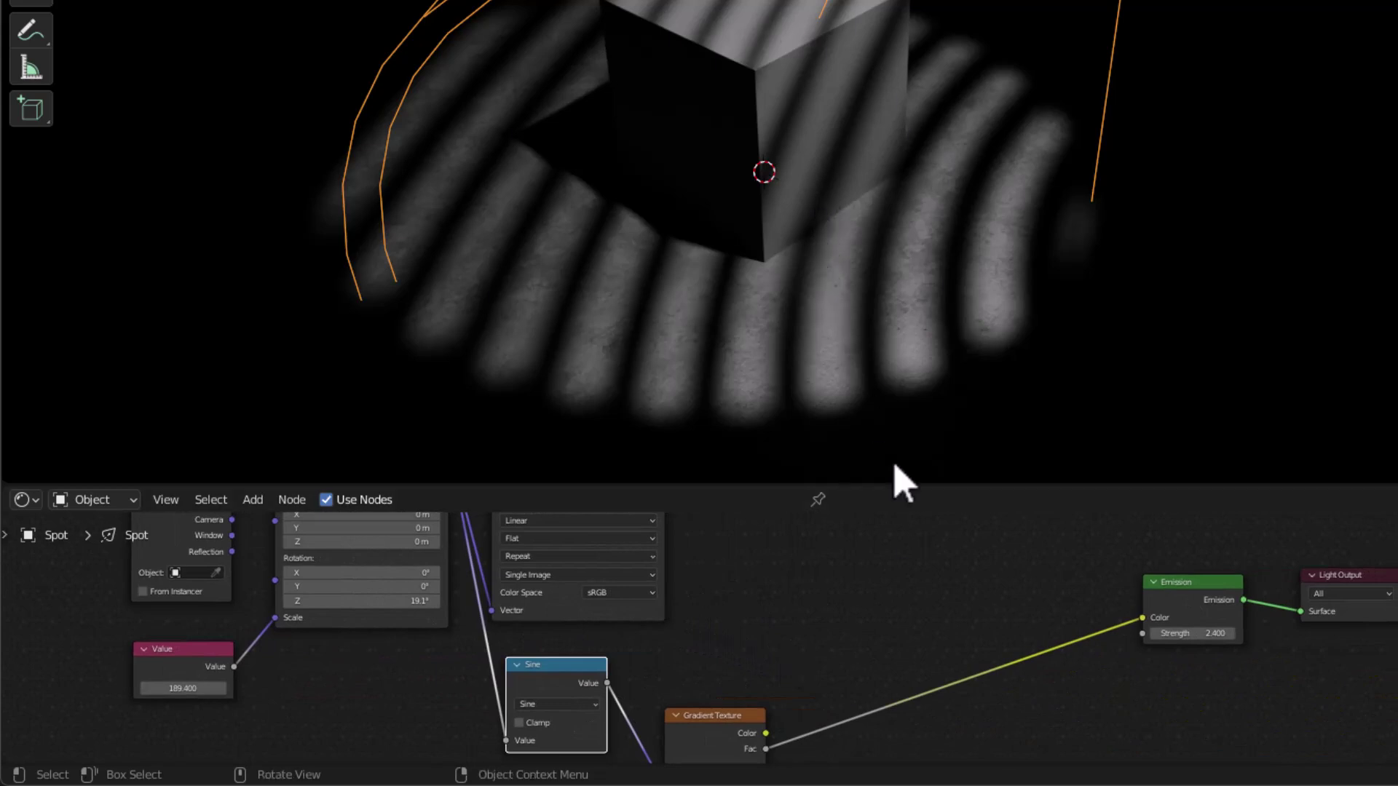
Add a Voronoi Texture node to the spot light's node tree, in the space before the Emission node
scroll(973, 624, "down", 2)
middle_click_drag(973, 624, 893, 661)
key("shift+a")
mouse_move(895, 655)
mouse_move(754, 576)
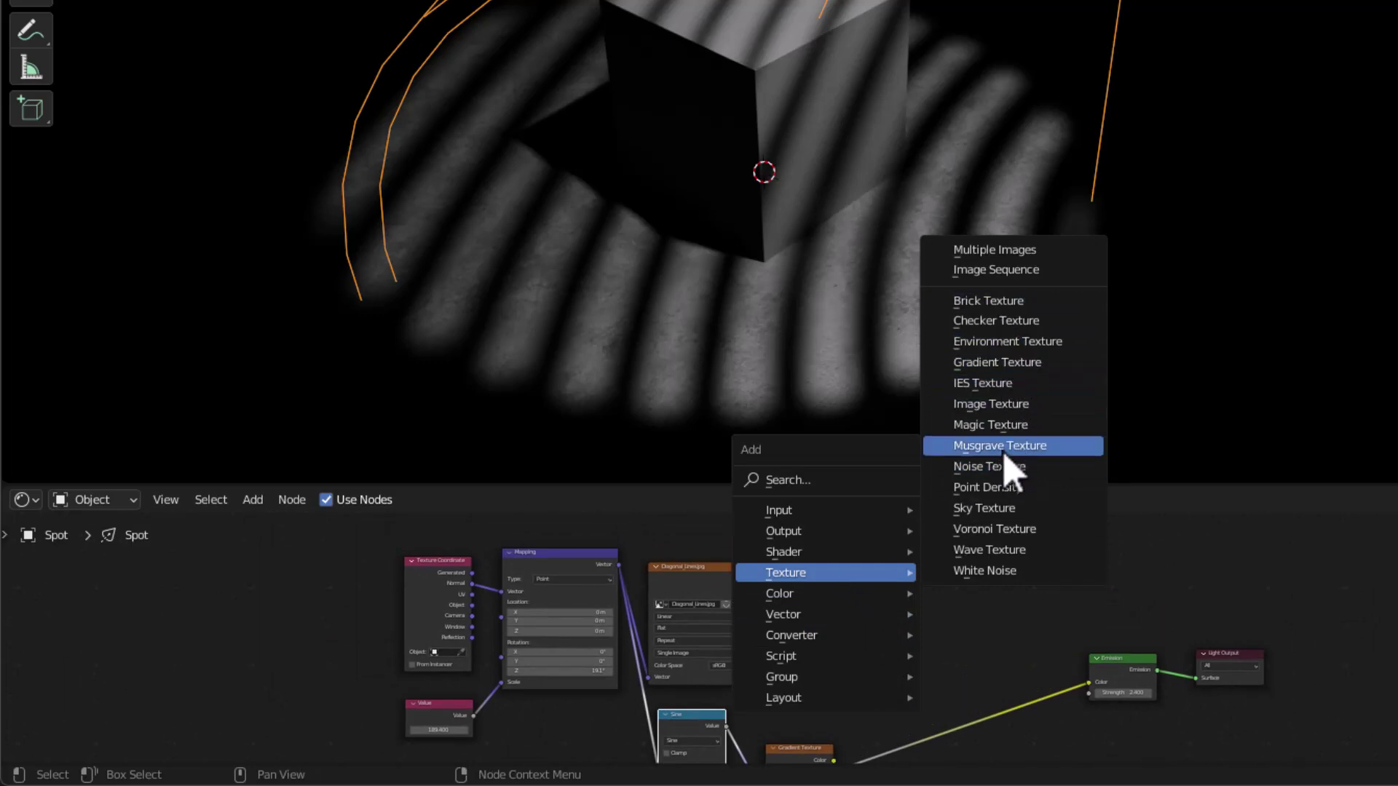
left_click(994, 529)
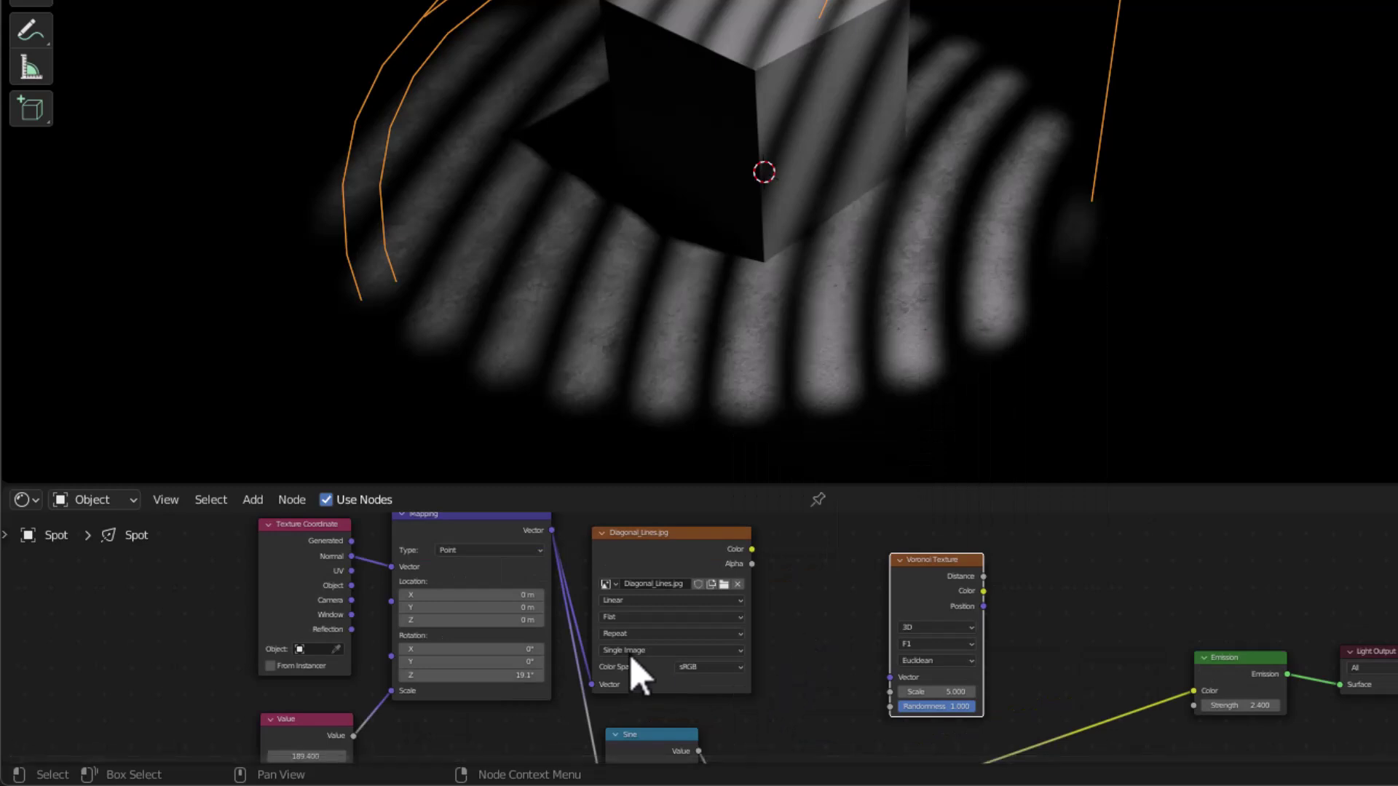
Connect Mapping's Vector output to the Voronoi Texture, and the Voronoi Distance output to the Emission color
left_click_drag(554, 531, 890, 678)
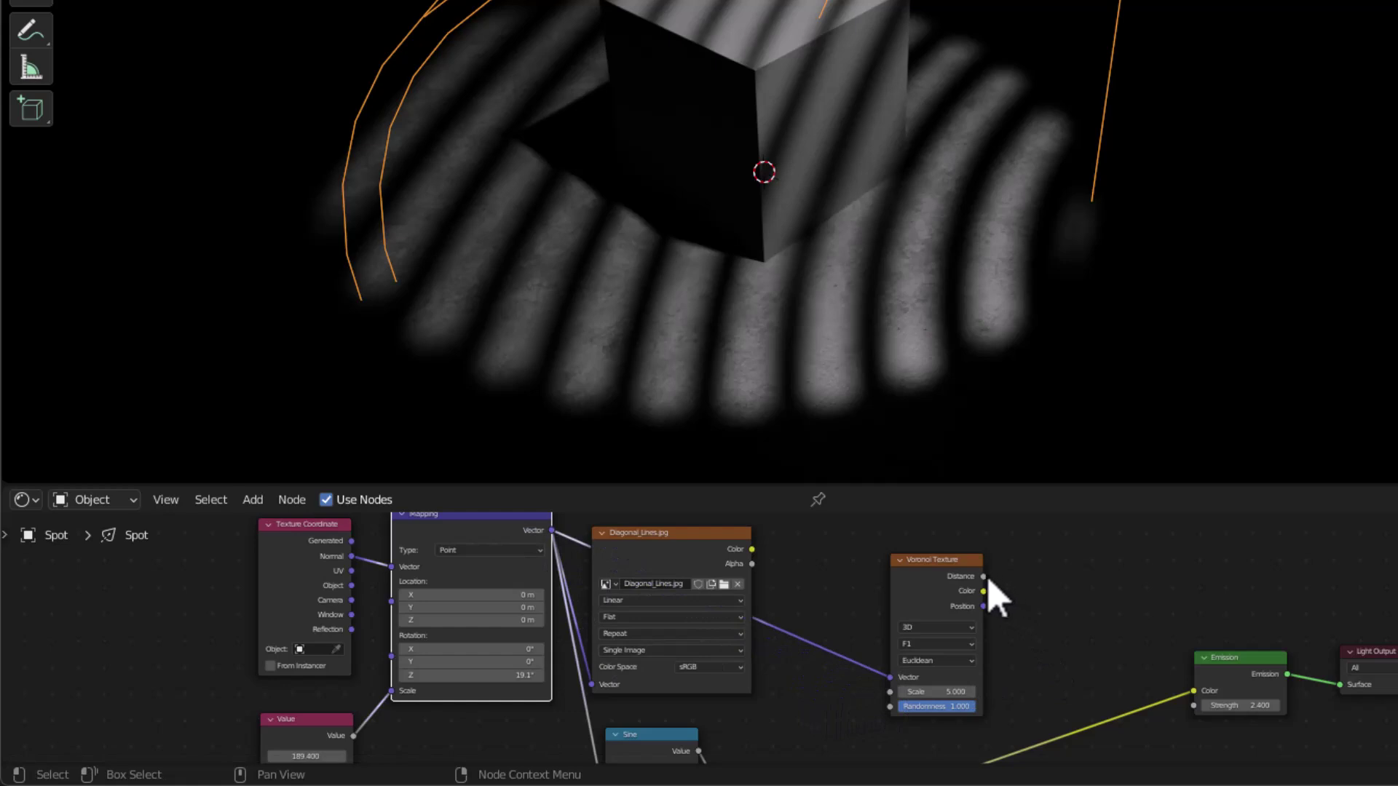
left_click_drag(983, 576, 1055, 586)
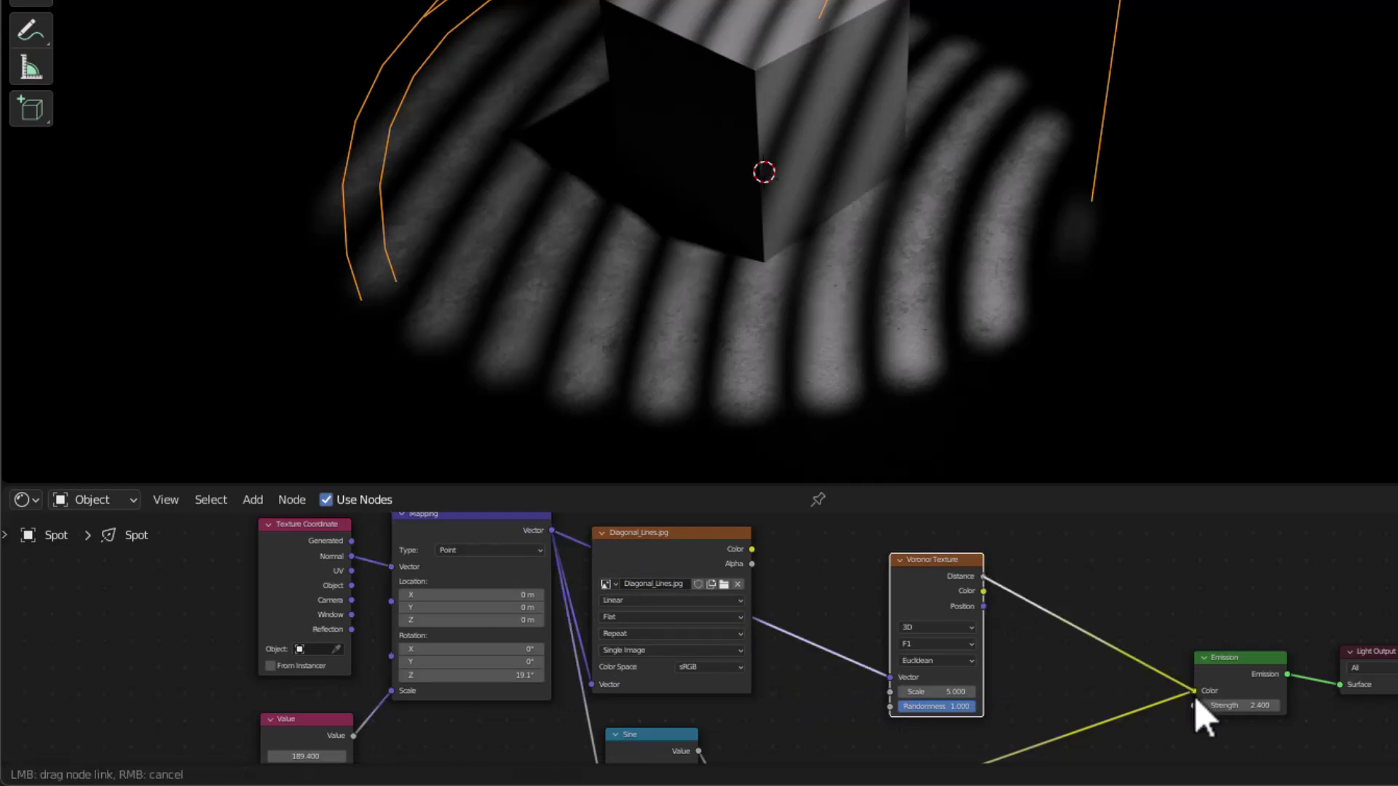
left_click_drag(1201, 717, 1198, 691)
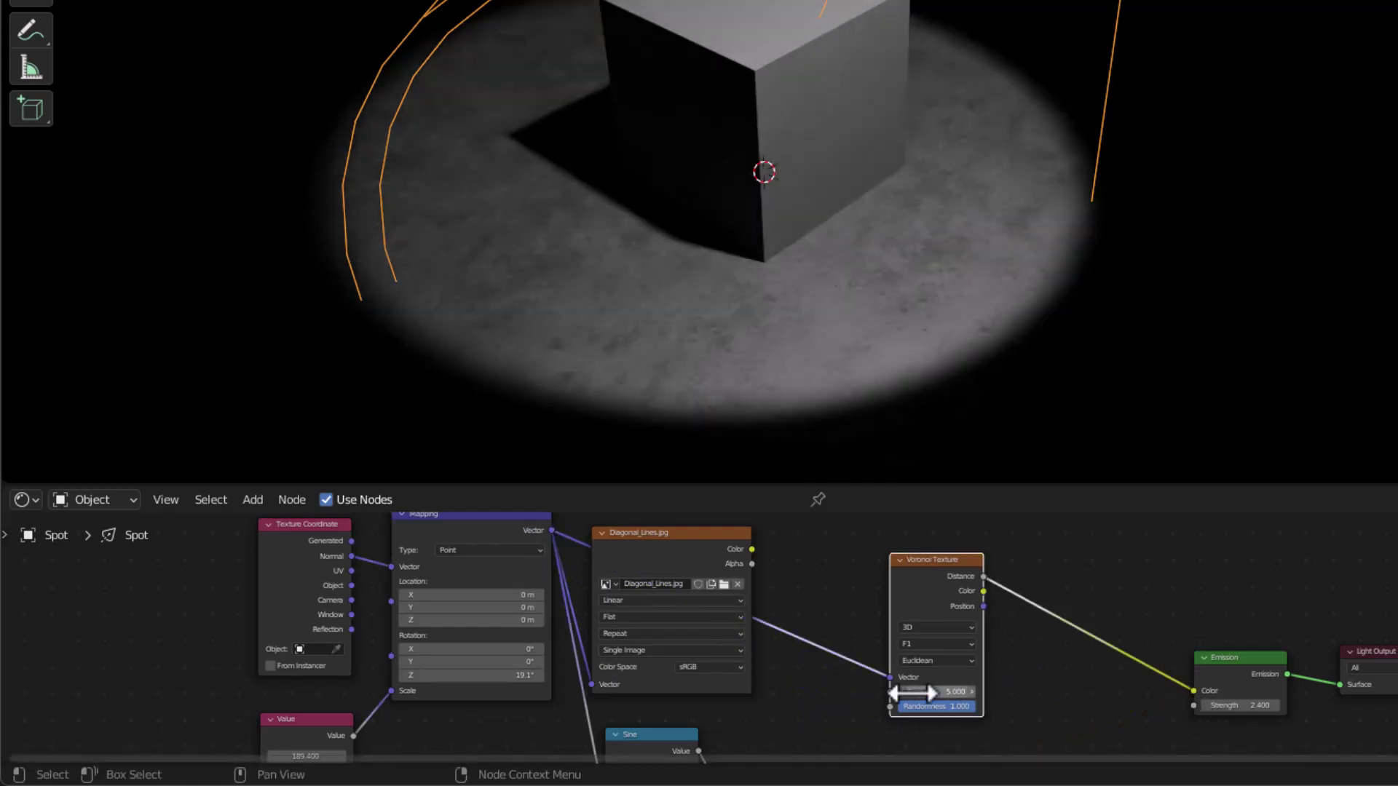
Set the Value node driving the Mapping scale to 1
scroll(915, 686, "up", 2)
scroll(1114, 666, "down", 3)
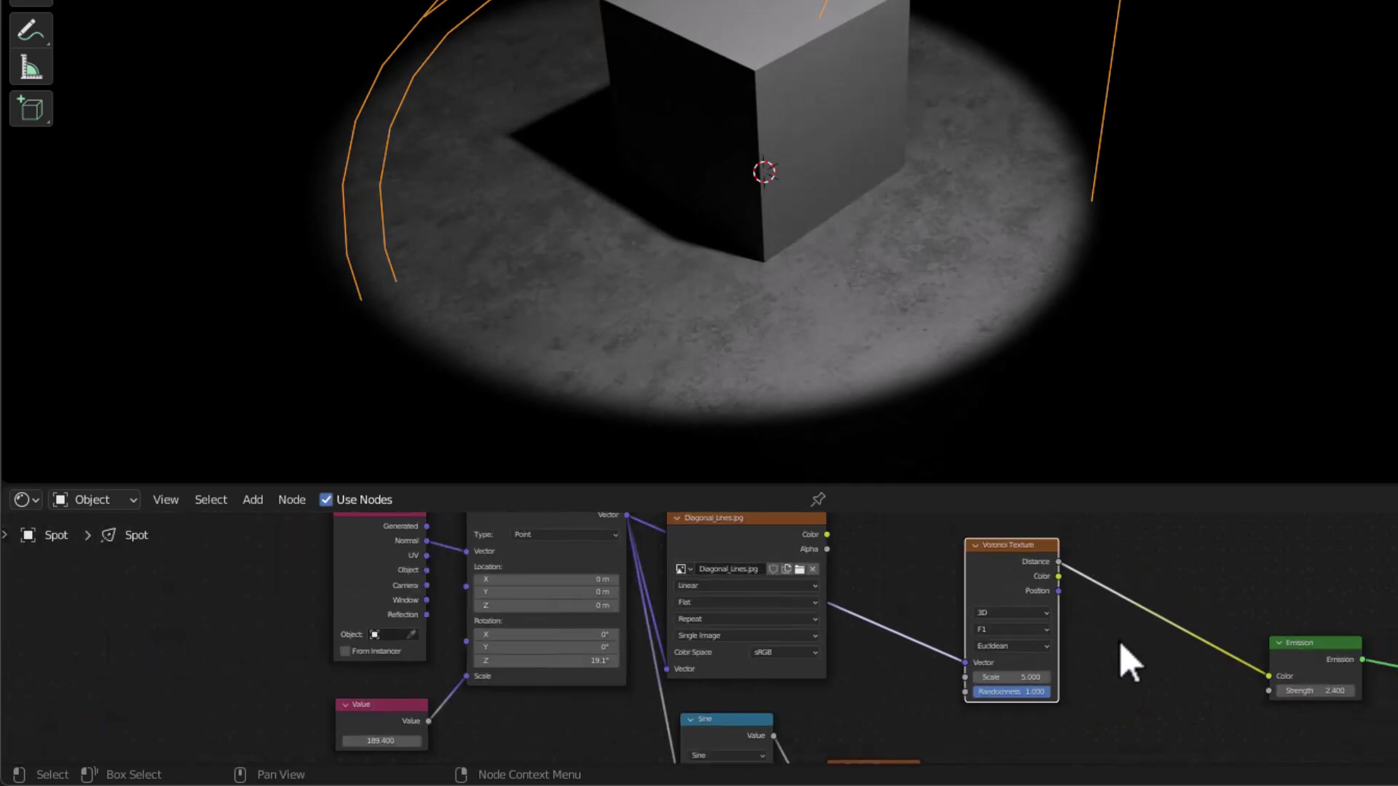
scroll(970, 718, "up", 1)
scroll(661, 664, "down", 2)
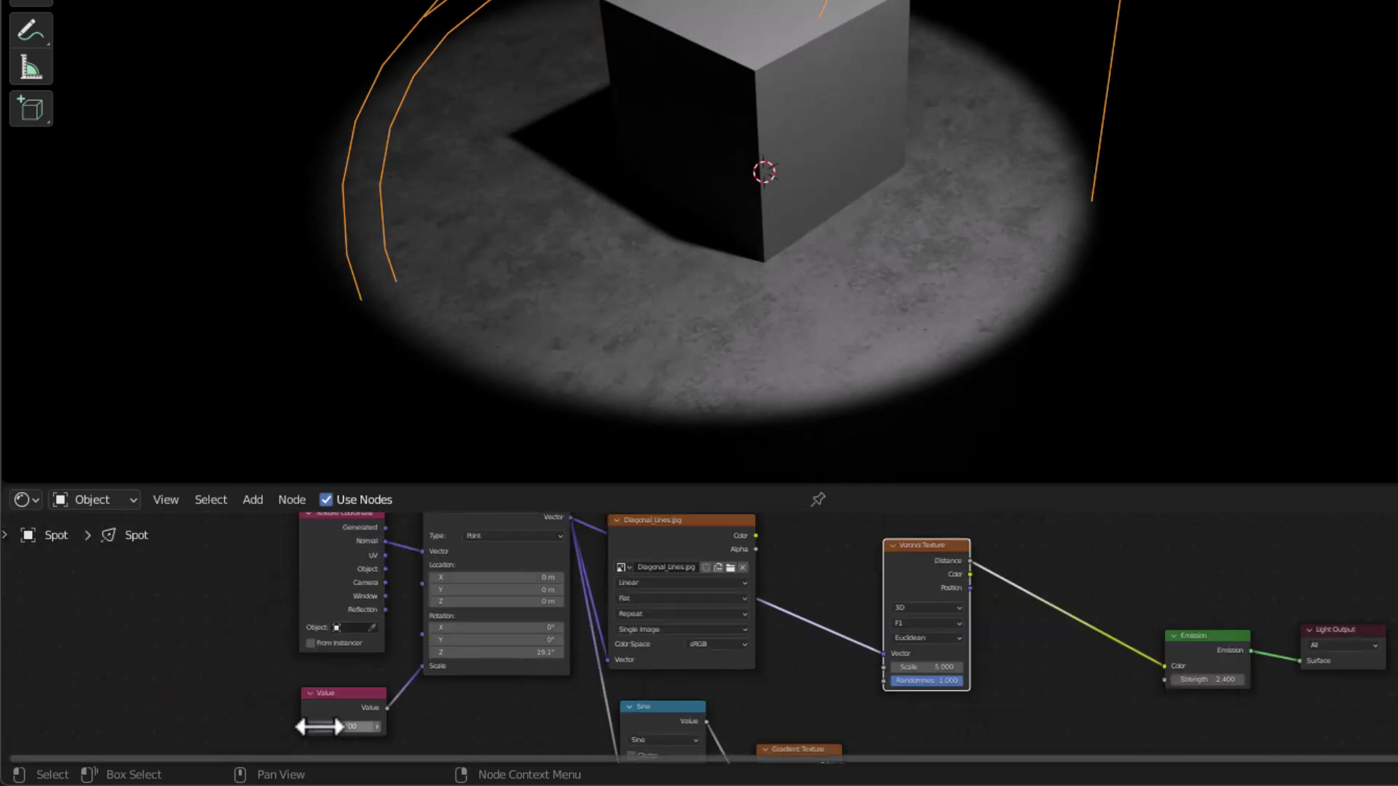
type("1")
key("Return")
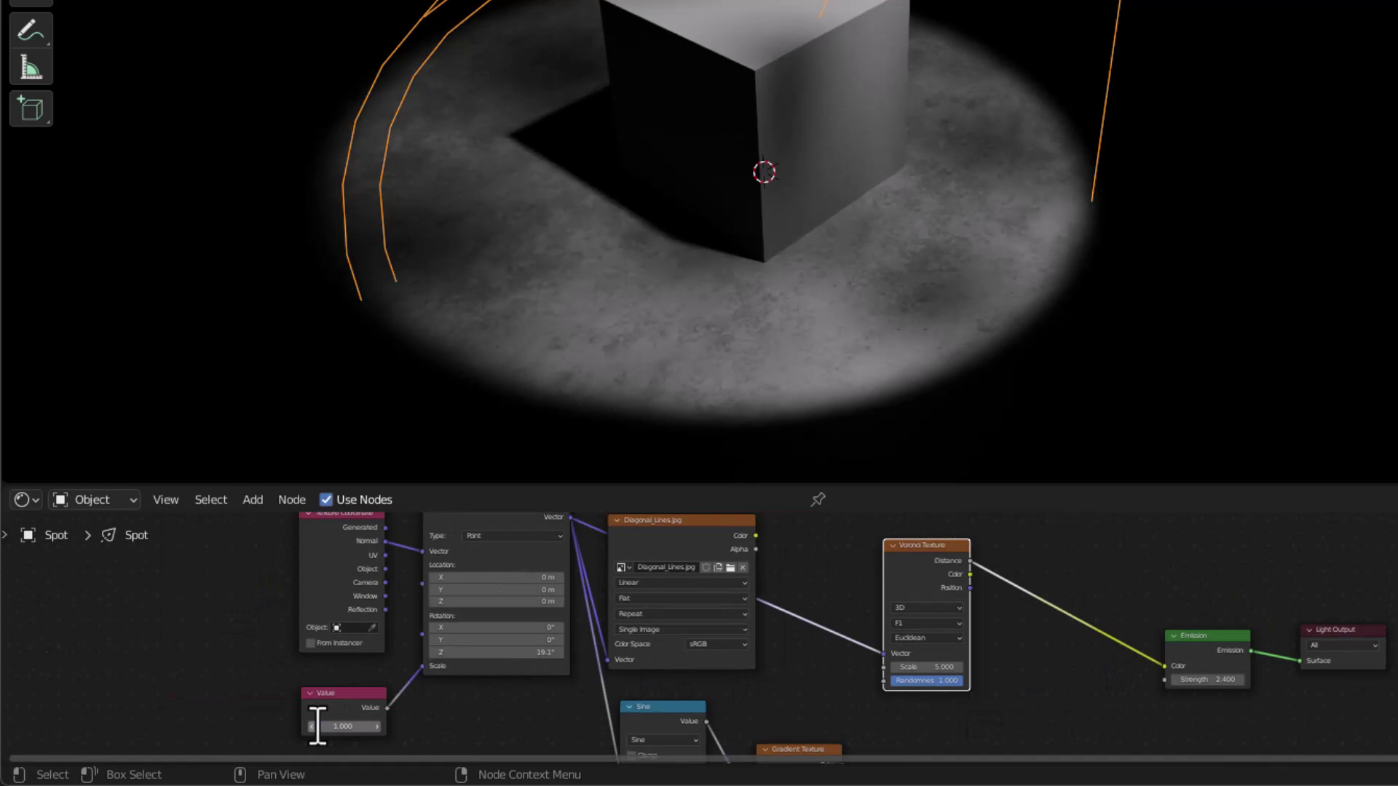
Insert a ColorRamp node on the link between the Voronoi Texture's Distance output and the Emission color
scroll(939, 700, "up", 2)
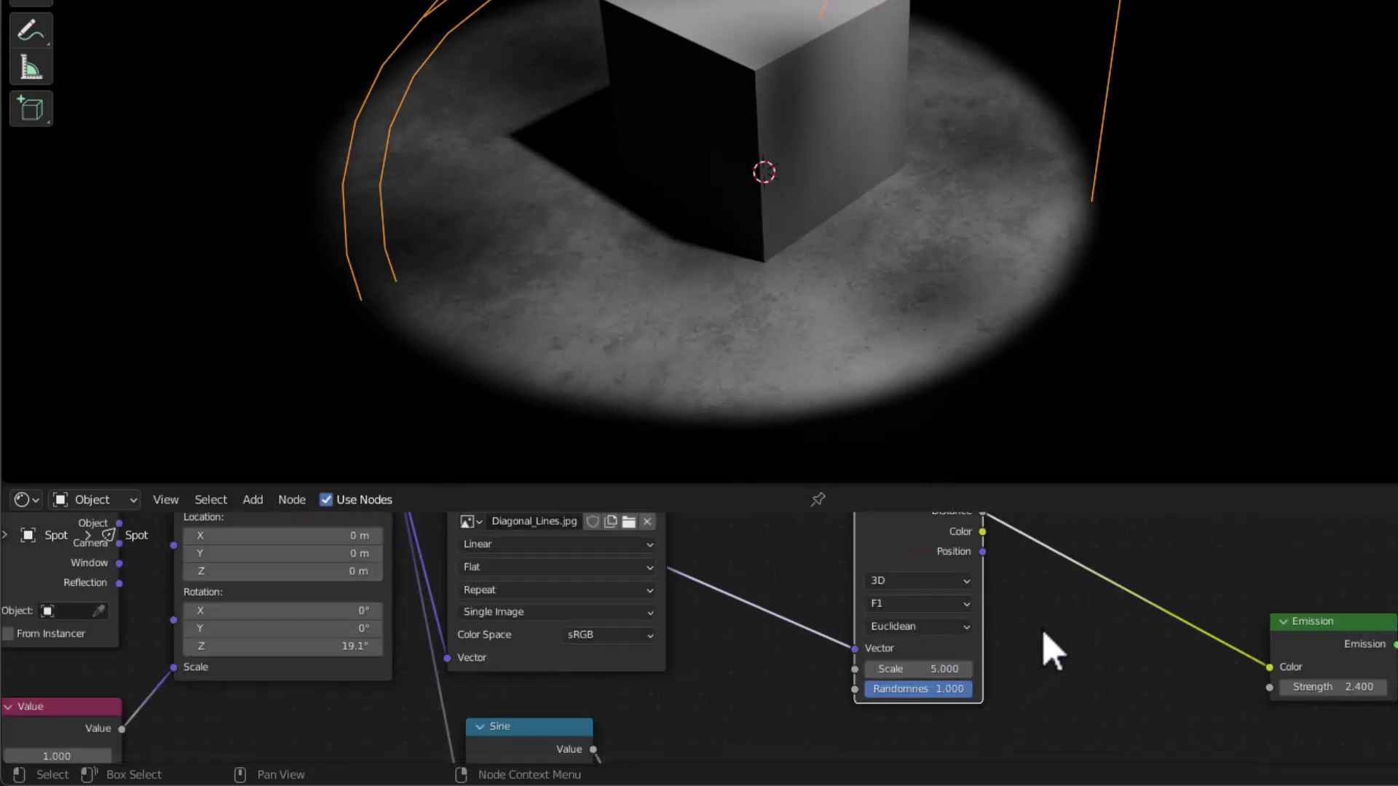
middle_click_drag(1043, 632, 784, 688)
scroll(790, 633, "down", 3)
scroll(832, 584, "up", 2)
key("shift+a")
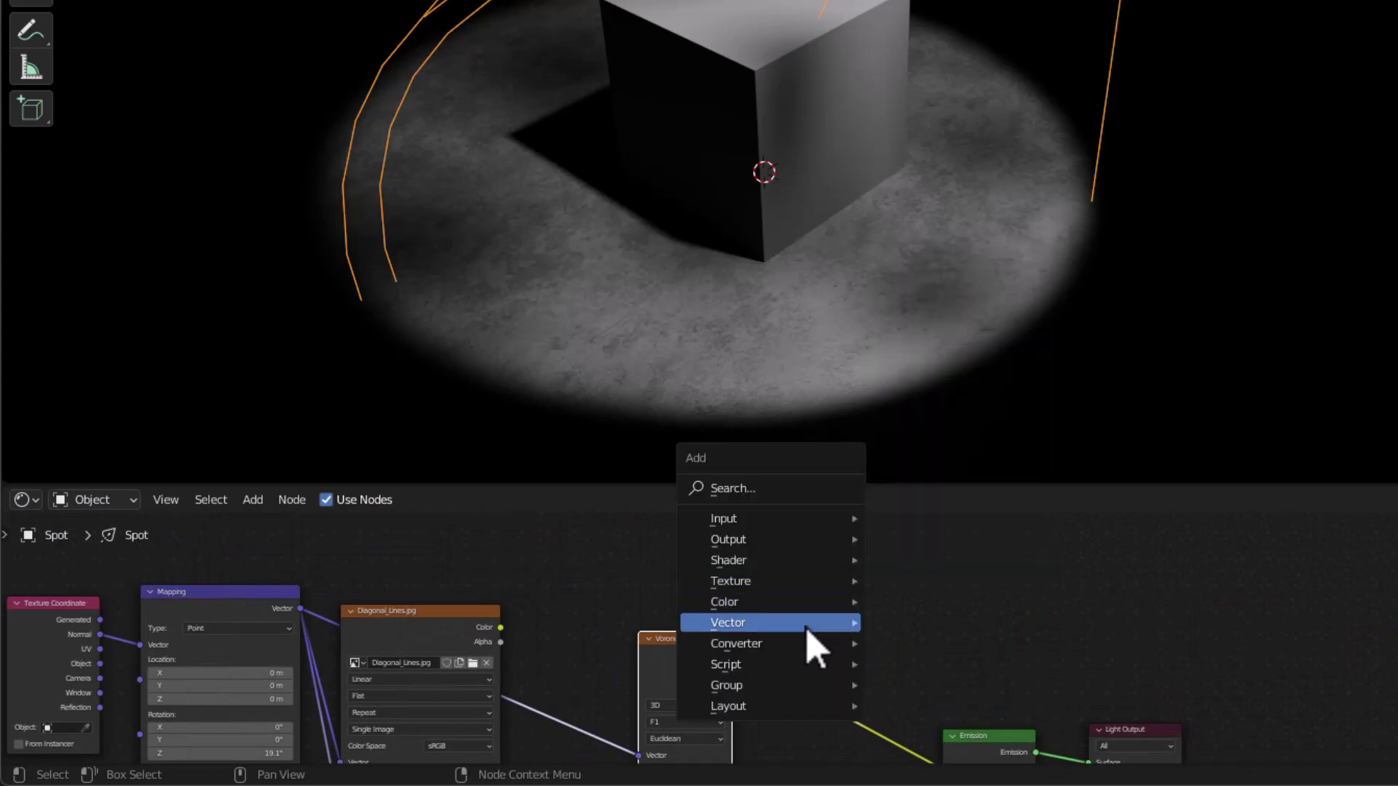
mouse_move(804, 653)
left_click(940, 393)
left_click(818, 608)
Increase the ColorRamp contrast by moving the black stop to 0.314 and the white stop inward
scroll(821, 684, "up", 1)
scroll(820, 678, "up", 1)
left_click_drag(819, 667, 881, 672)
left_click_drag(1021, 673, 886, 670)
Set the Voronoi Texture's distance metric to Chebychev
middle_click_drag(663, 666, 655, 552)
scroll(525, 681, "up", 5)
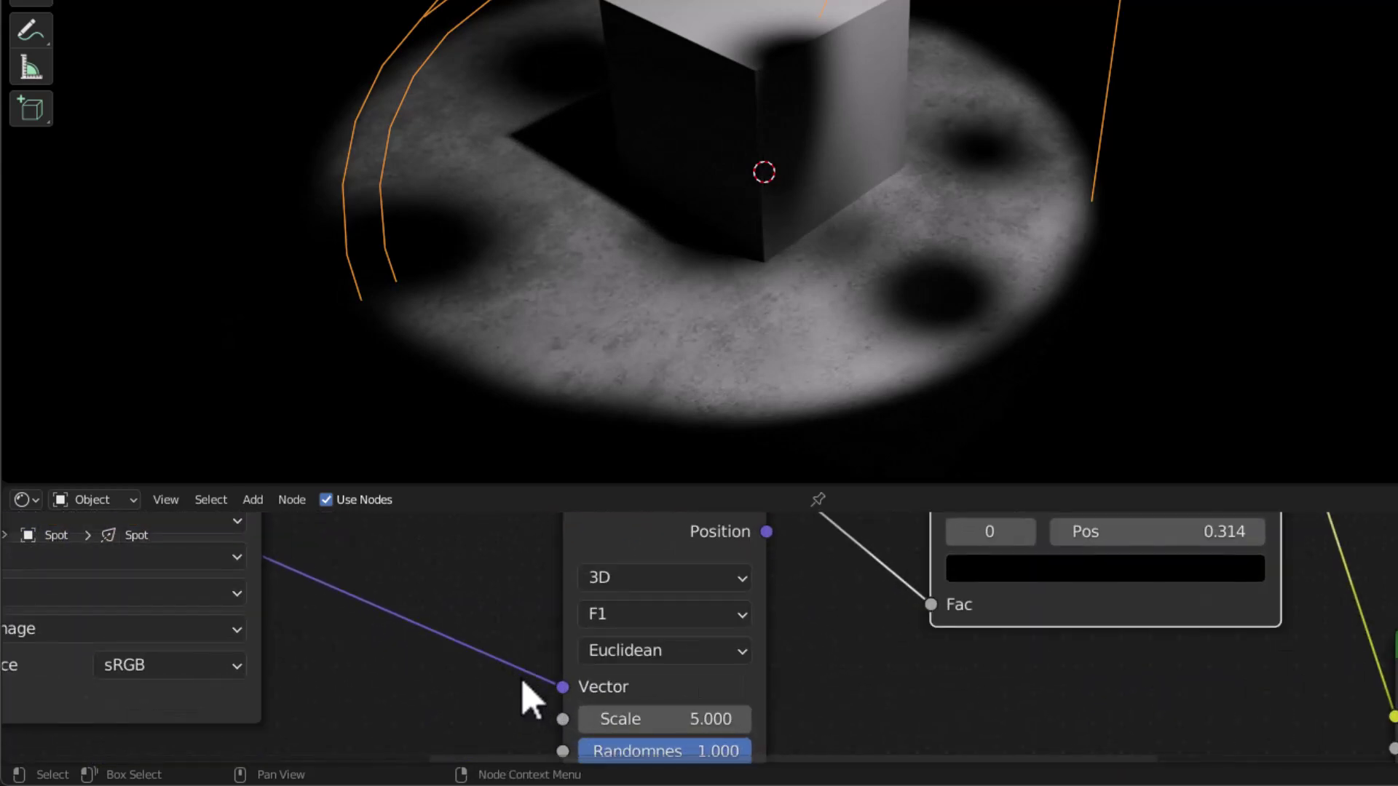
left_click(649, 653)
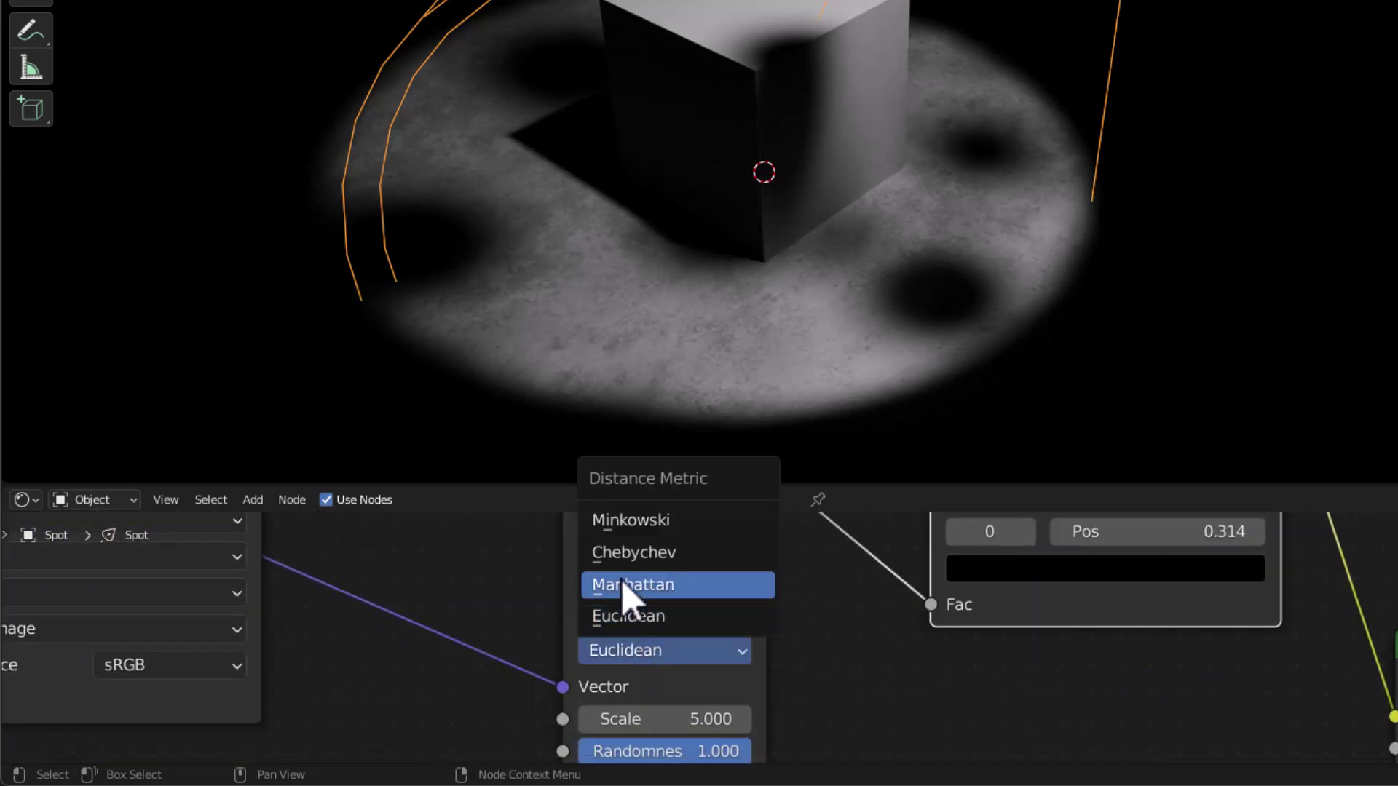
left_click(635, 555)
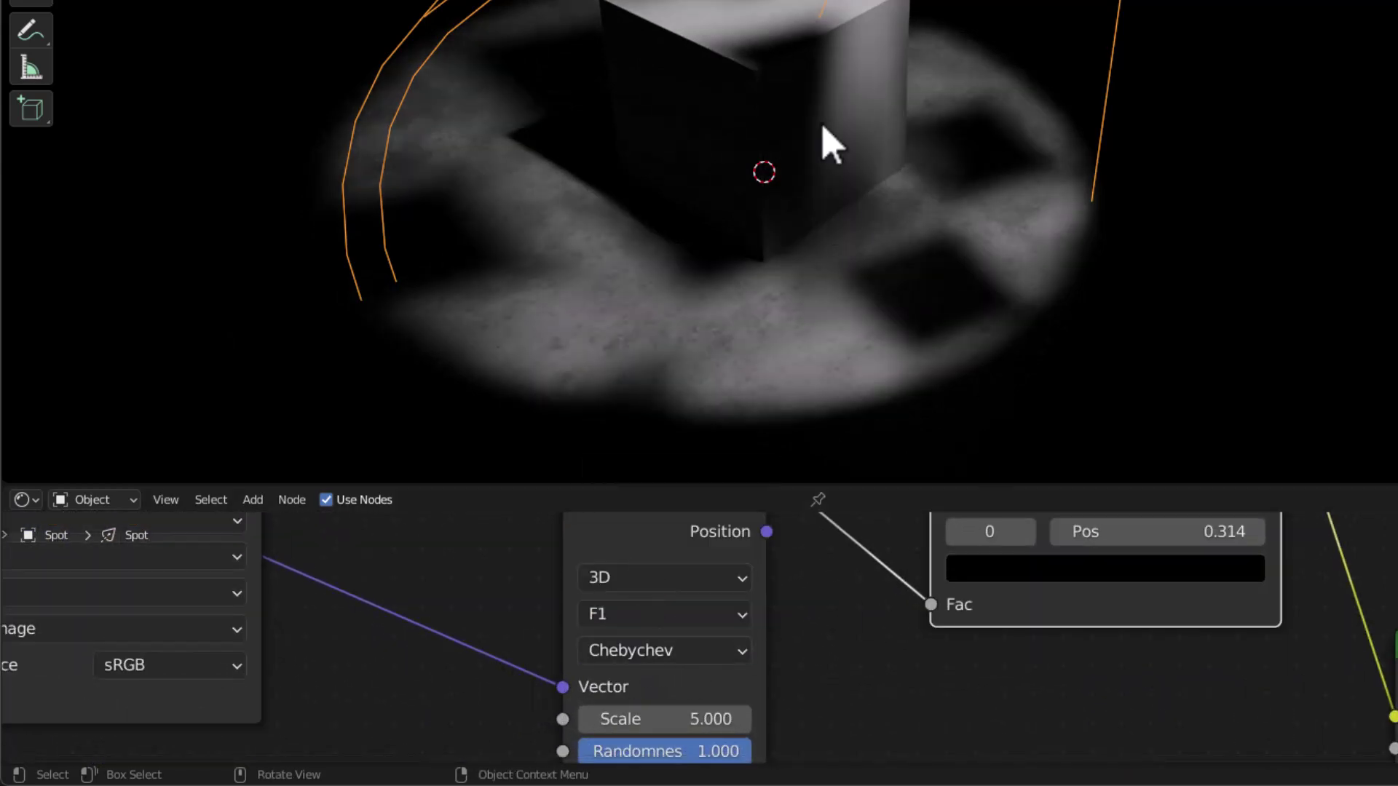
Set the Voronoi Texture's scale to 8.330 and its randomness to 0 to form a regular grid pattern
middle_click_drag(808, 674, 806, 642)
left_click_drag(659, 689, 659, 746)
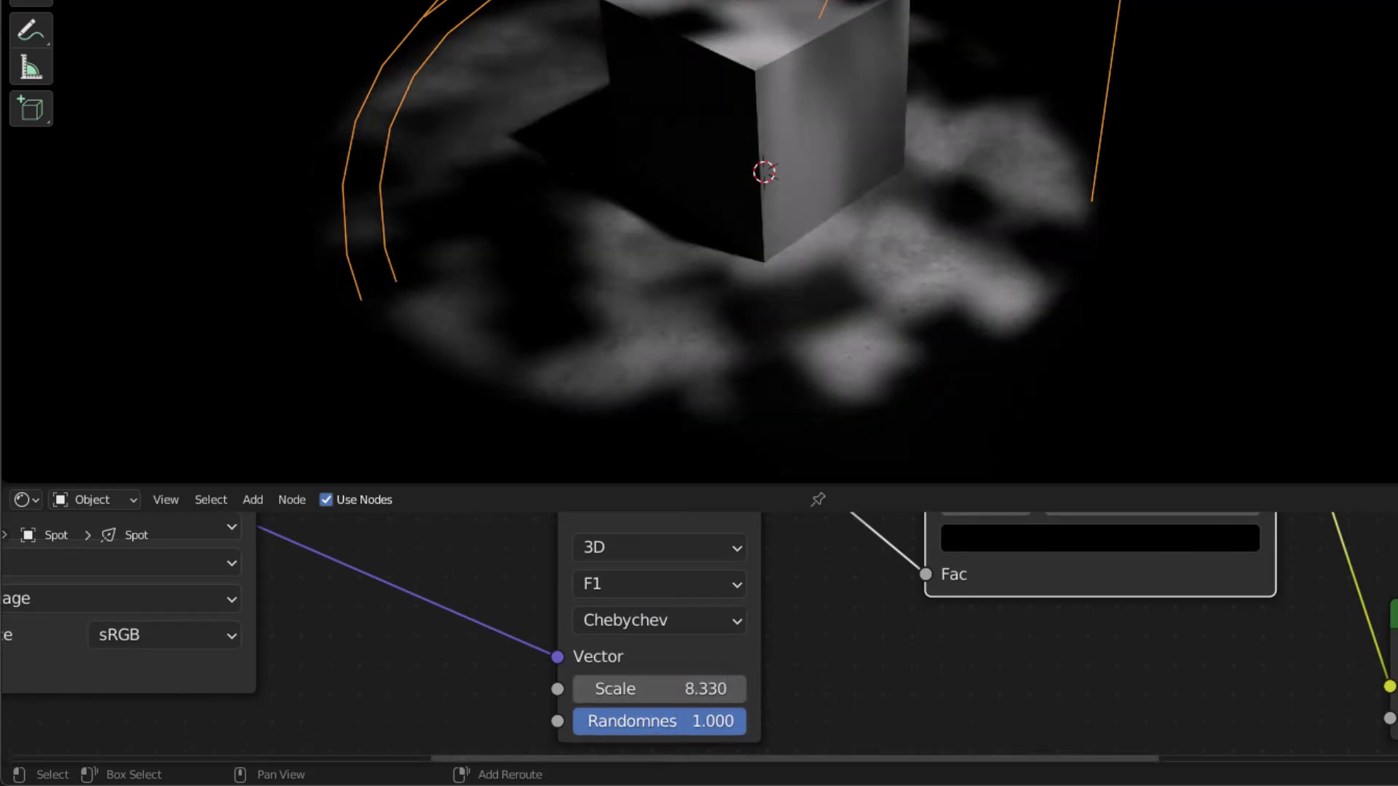
left_click(708, 721)
type("0")
key("Return")
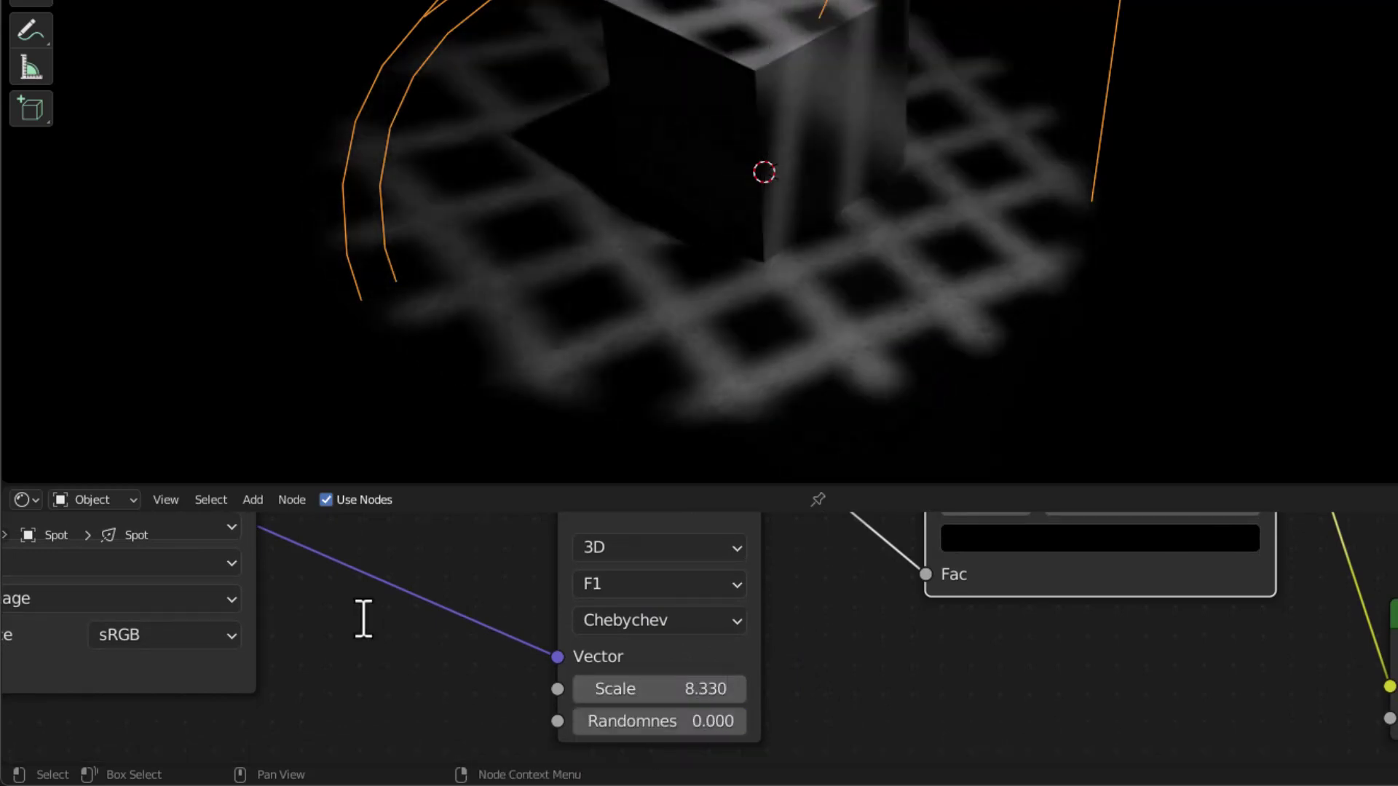
Set the Emission node's strength to 2.300
scroll(874, 663, "down", 3)
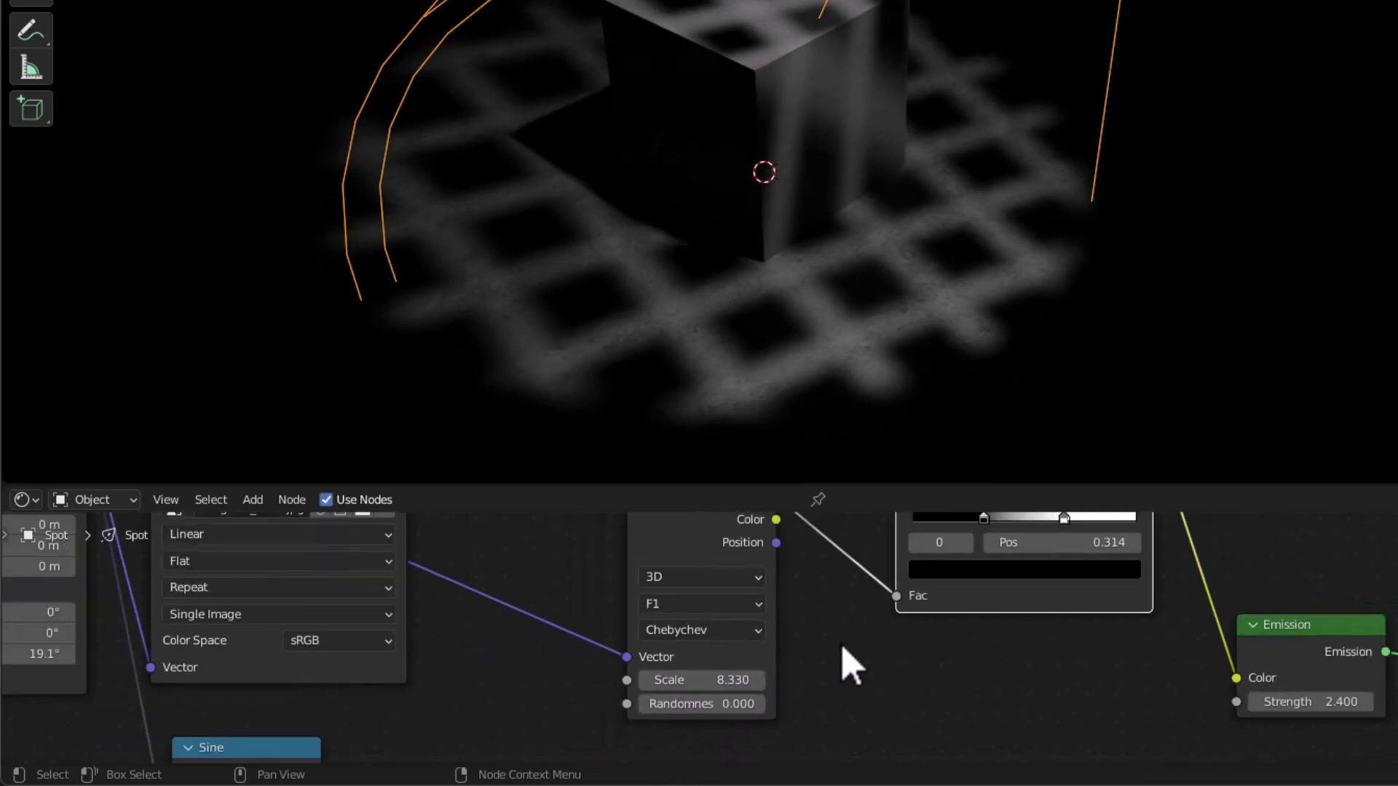
middle_click_drag(881, 666, 754, 746)
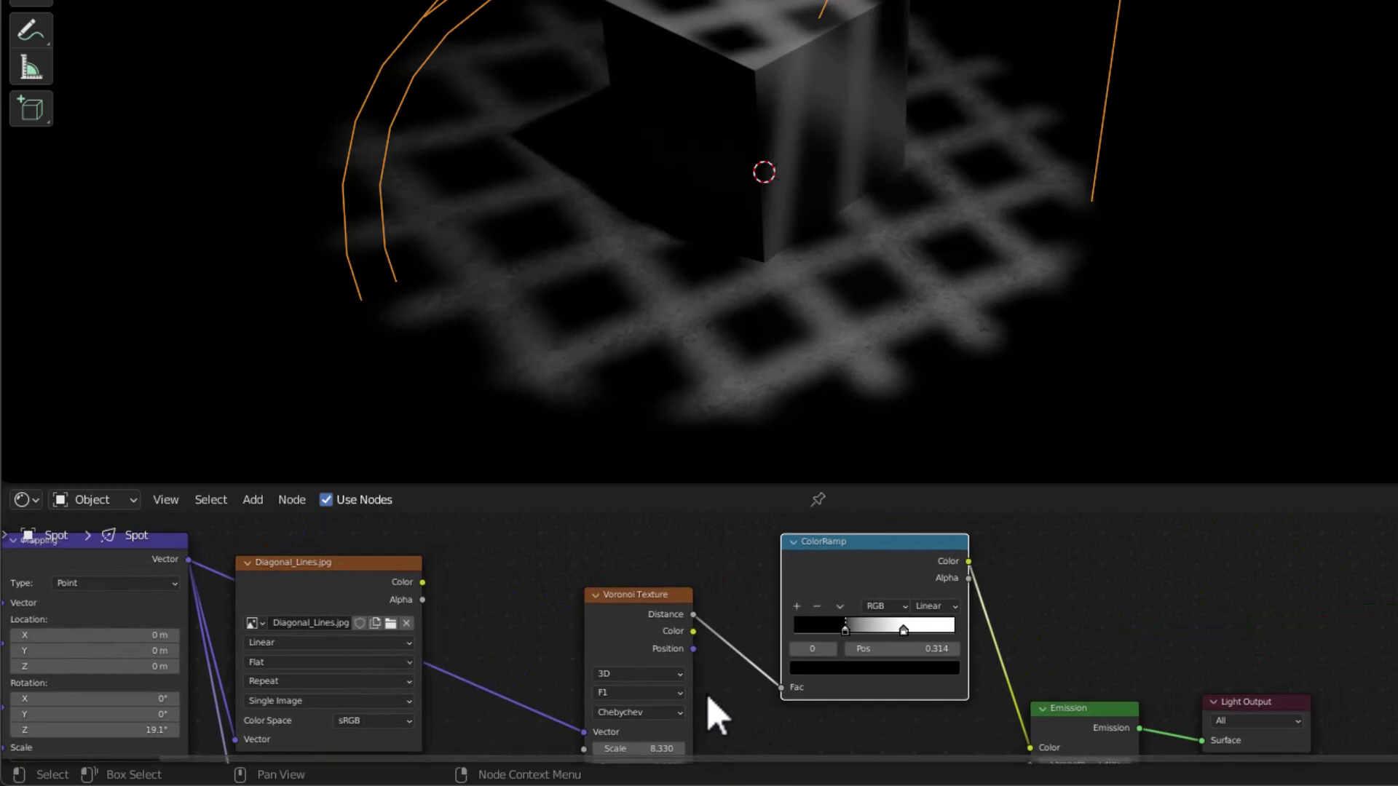
scroll(717, 710, "down", 2)
middle_click_drag(1232, 686, 1268, 587)
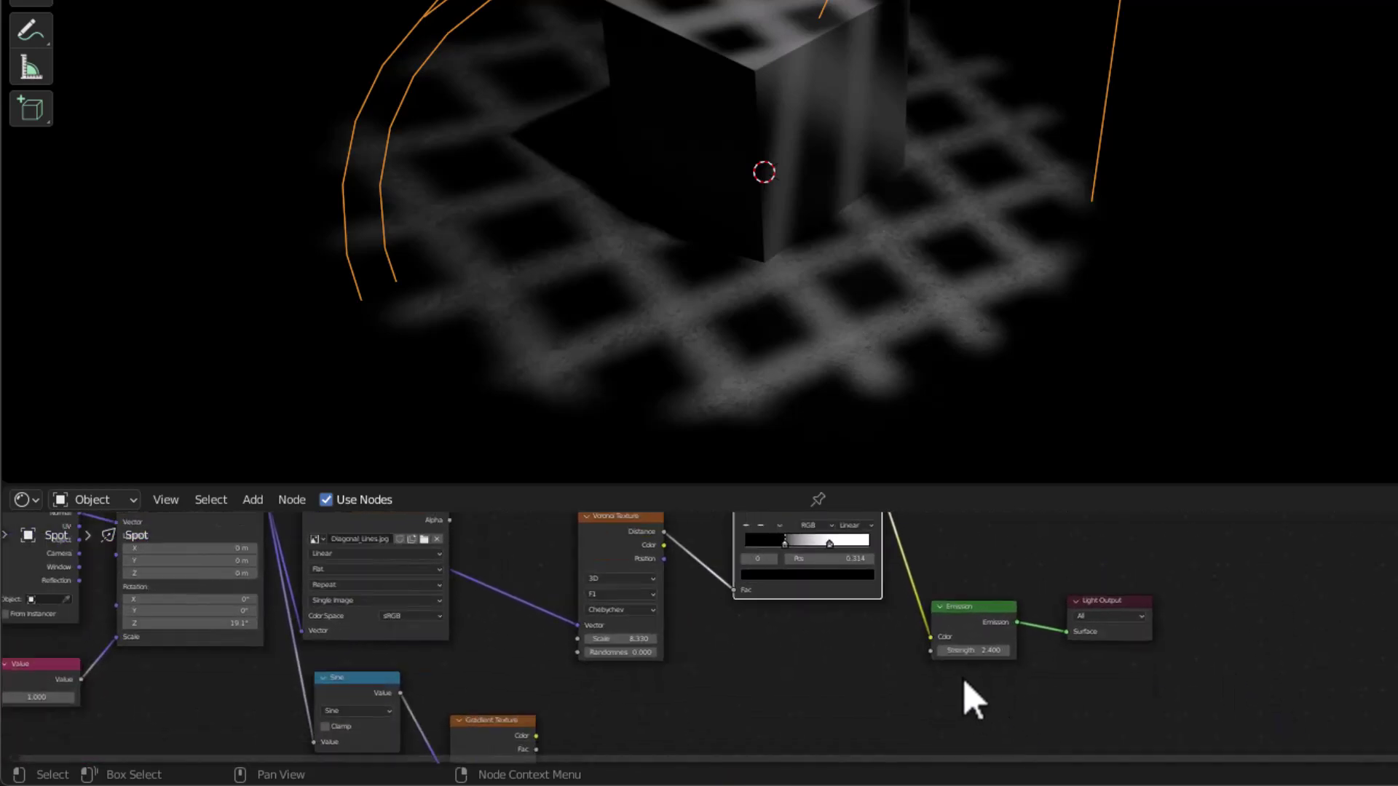
scroll(967, 692, "up", 4)
mouse_move(976, 608)
left_mouse_down()
mouse_move(1295, 607)
mouse_move(961, 608)
mouse_move(1216, 608)
mouse_move(982, 608)
left_mouse_up()
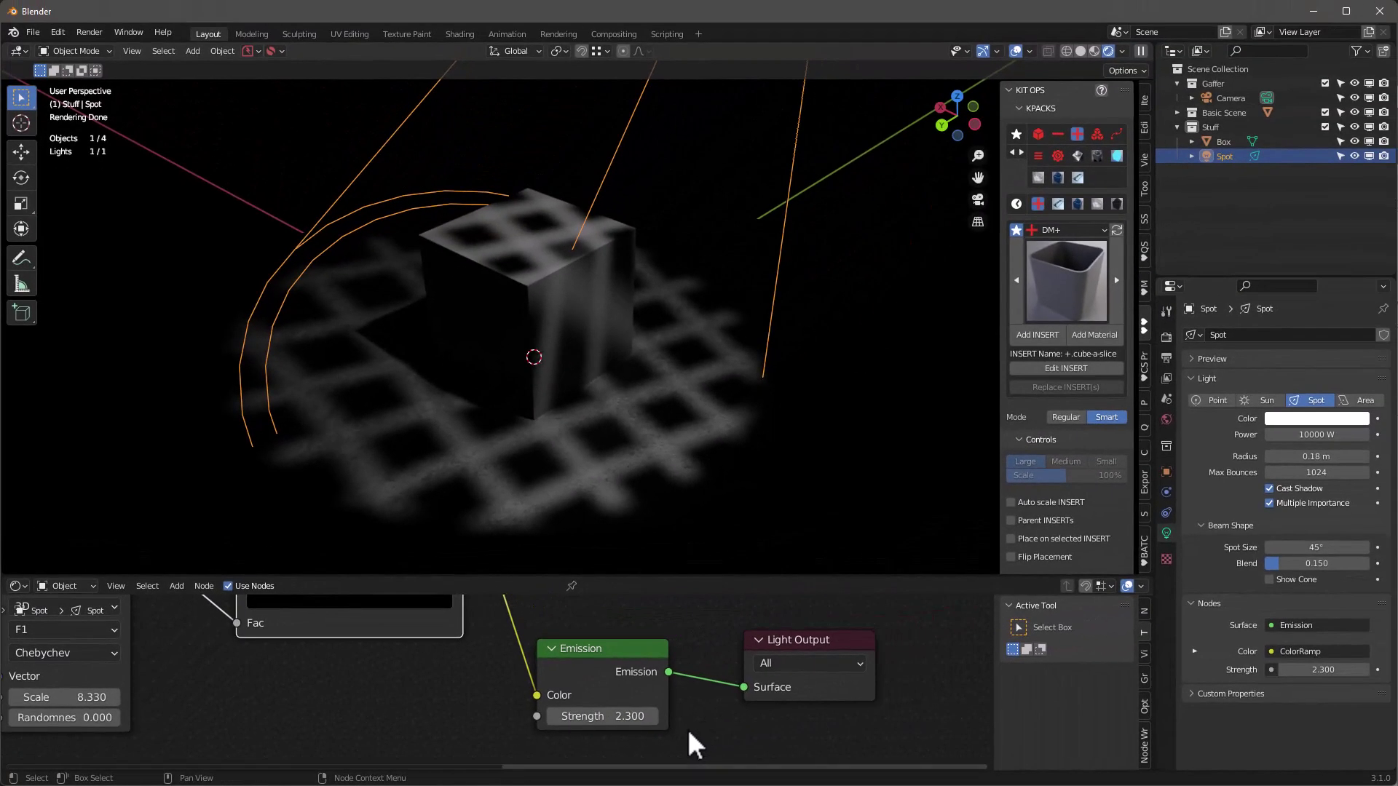
Lower the spot light's radius to 0.05 m, and review the Normal coordinate link and Value node feeding Mapping
scroll(766, 727, "down", 3)
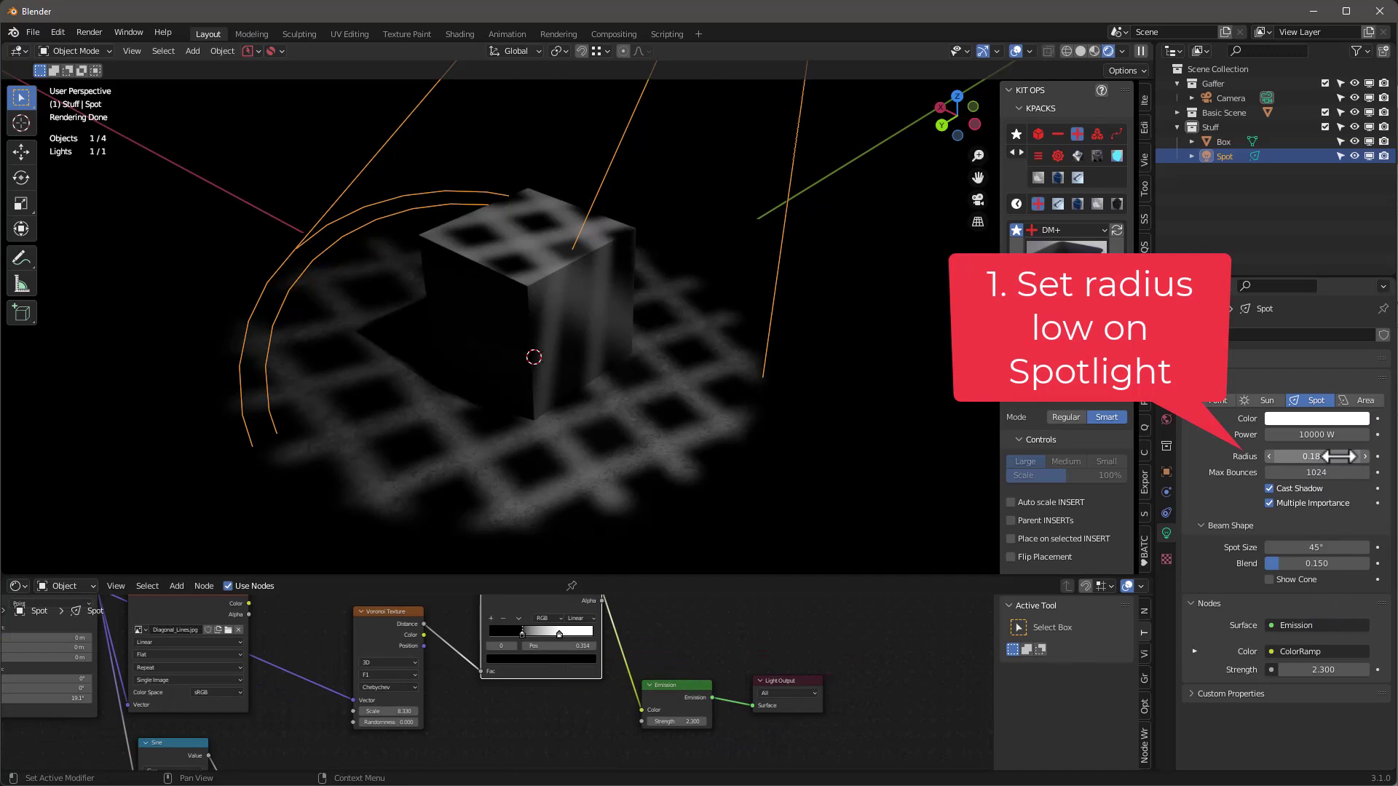
left_click_drag(1337, 456, 1308, 455)
middle_click_drag(695, 655, 272, 632)
scroll(272, 631, "up", 3)
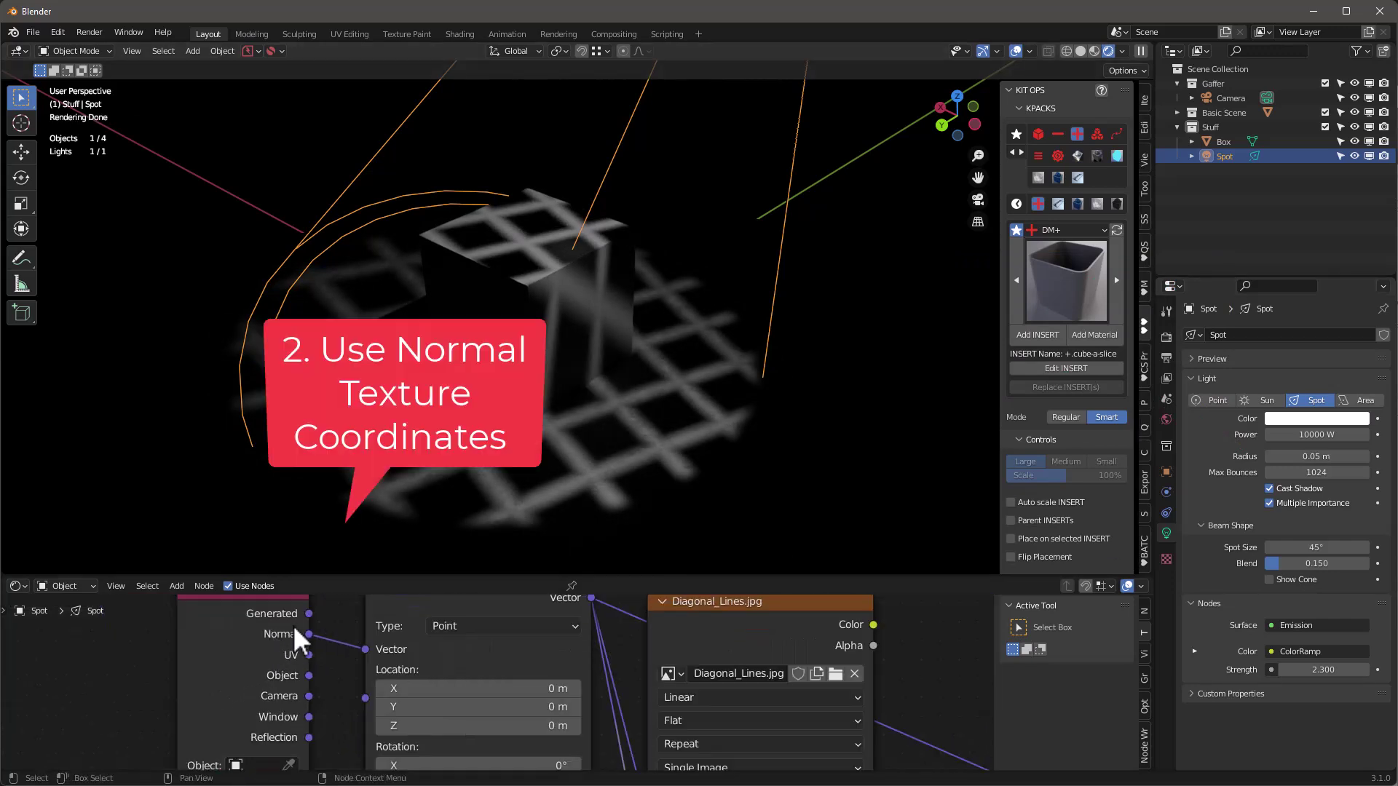
scroll(393, 645, "down", 10)
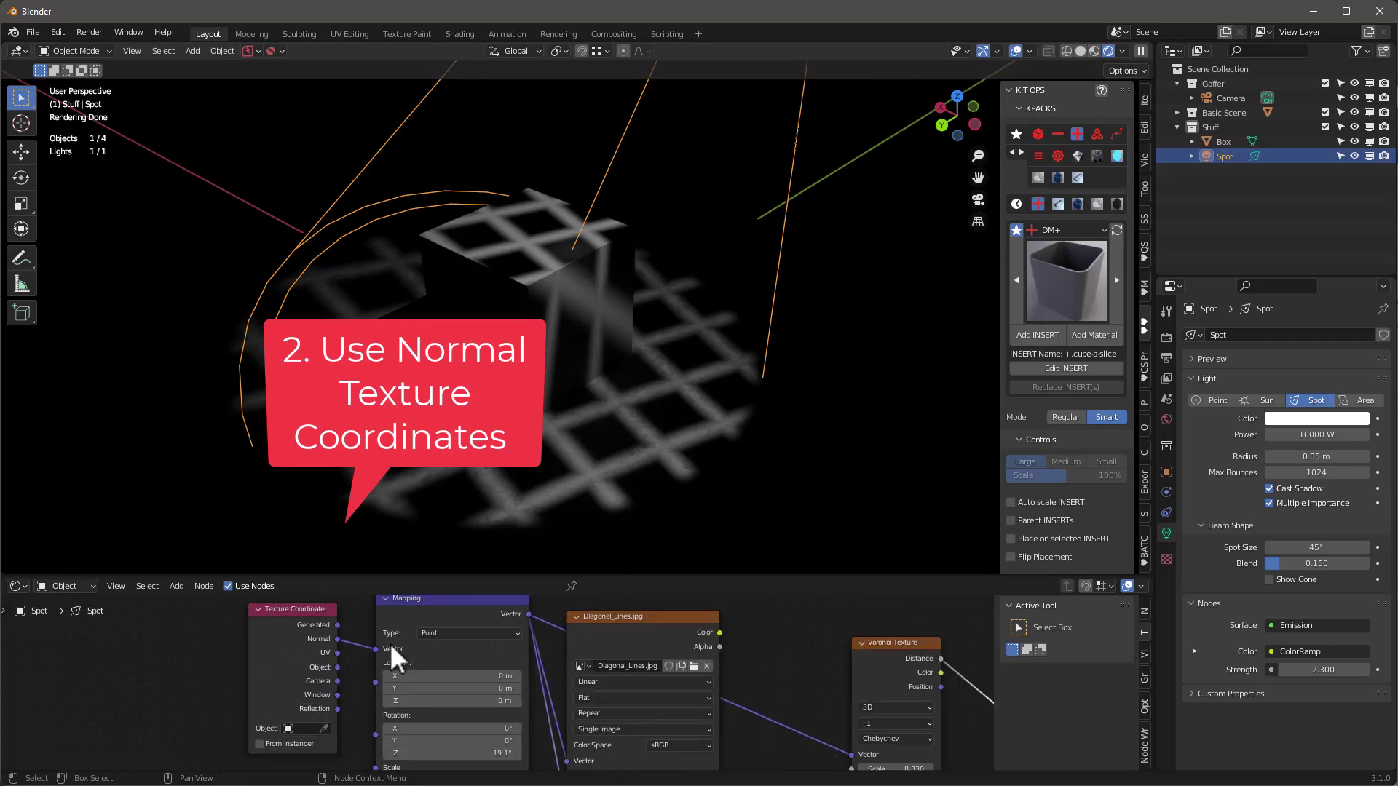
middle_click_drag(376, 754, 387, 704)
scroll(342, 700, "up", 5)
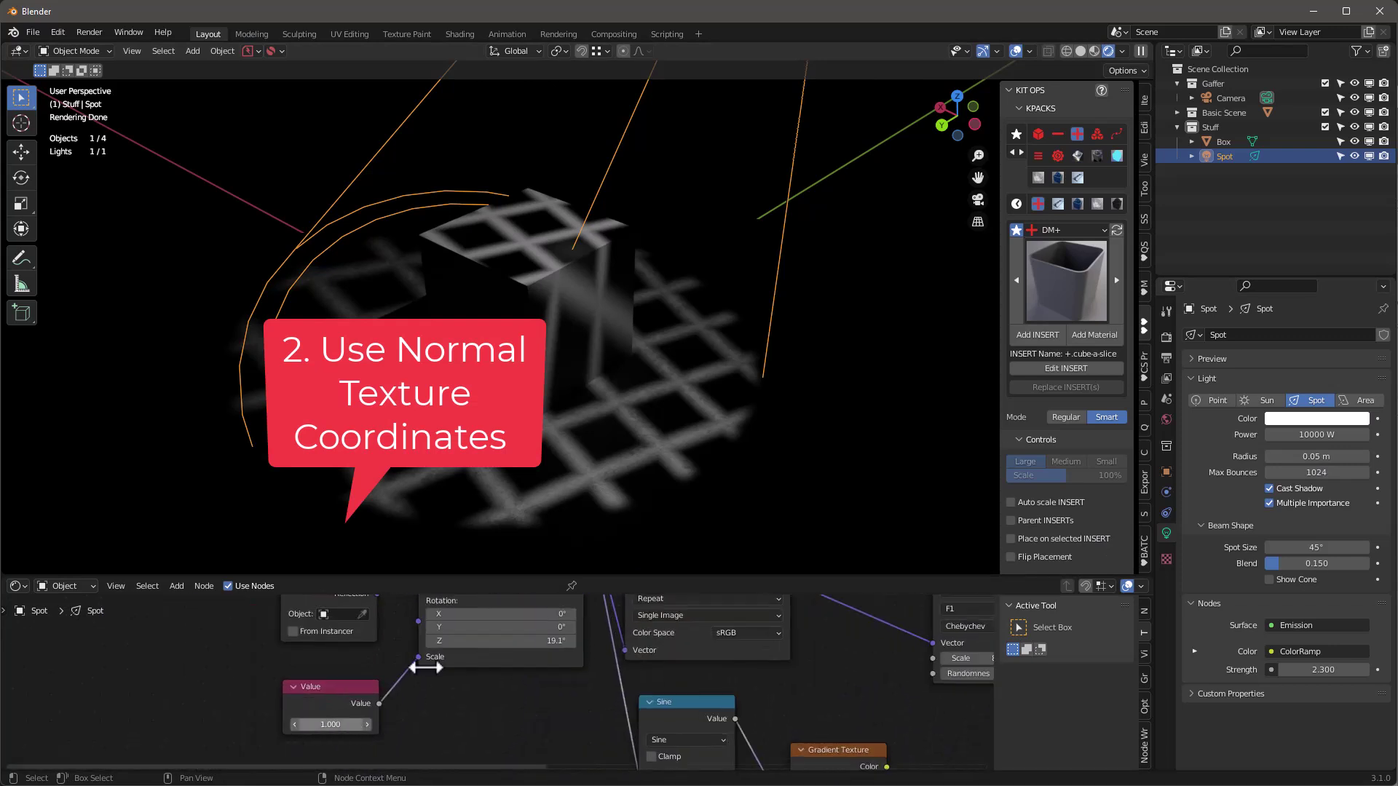
Raise the Emission node's strength to 3.200 for a brighter projection
mouse_move(549, 364)
middle_mouse_down()
mouse_move(514, 356)
mouse_move(532, 348)
middle_mouse_up()
scroll(831, 722, "down", 3)
middle_click_drag(831, 722, 268, 699)
scroll(609, 699, "up", 5)
left_click_drag(717, 685, 761, 685)
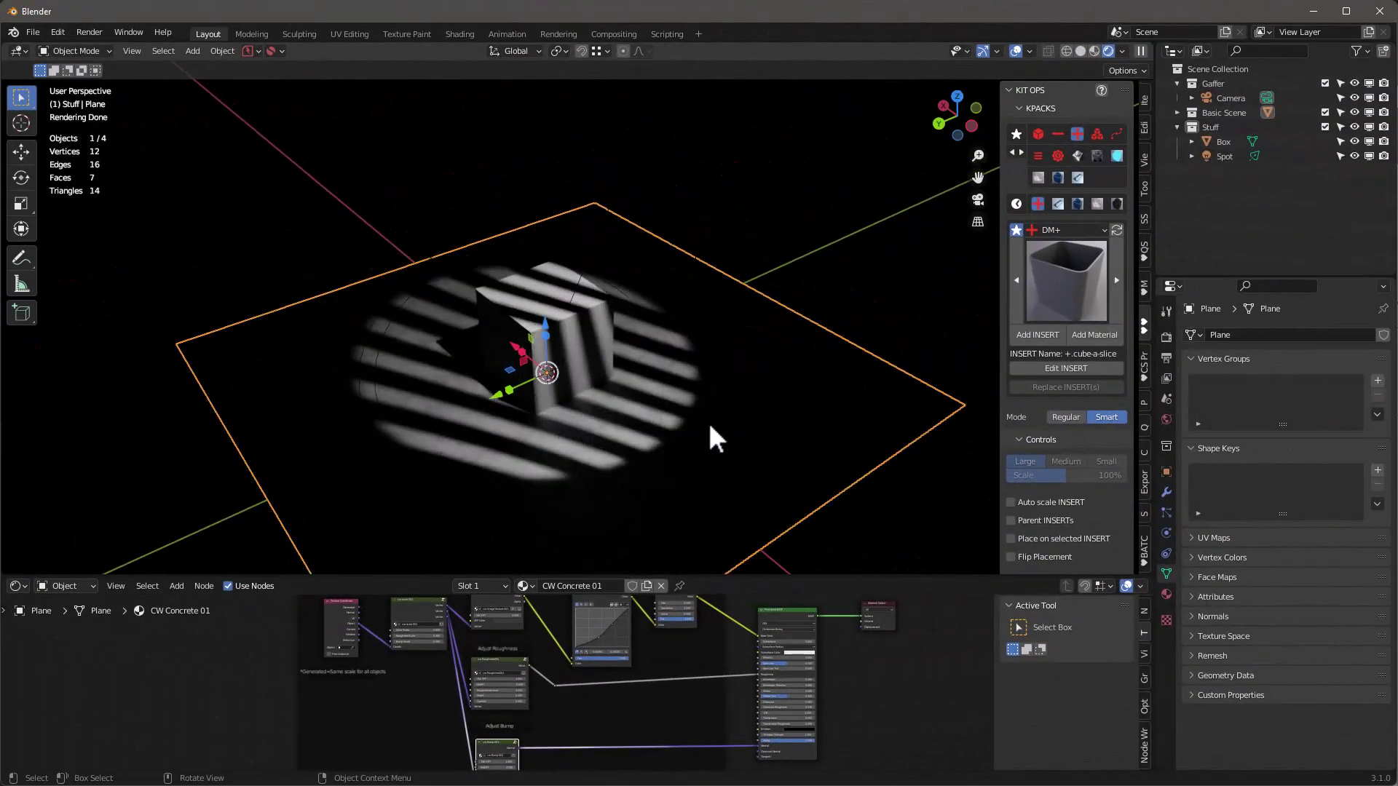
View the box and floor plane from a lower angle in Material Preview shading
middle_click_drag(708, 426, 694, 382)
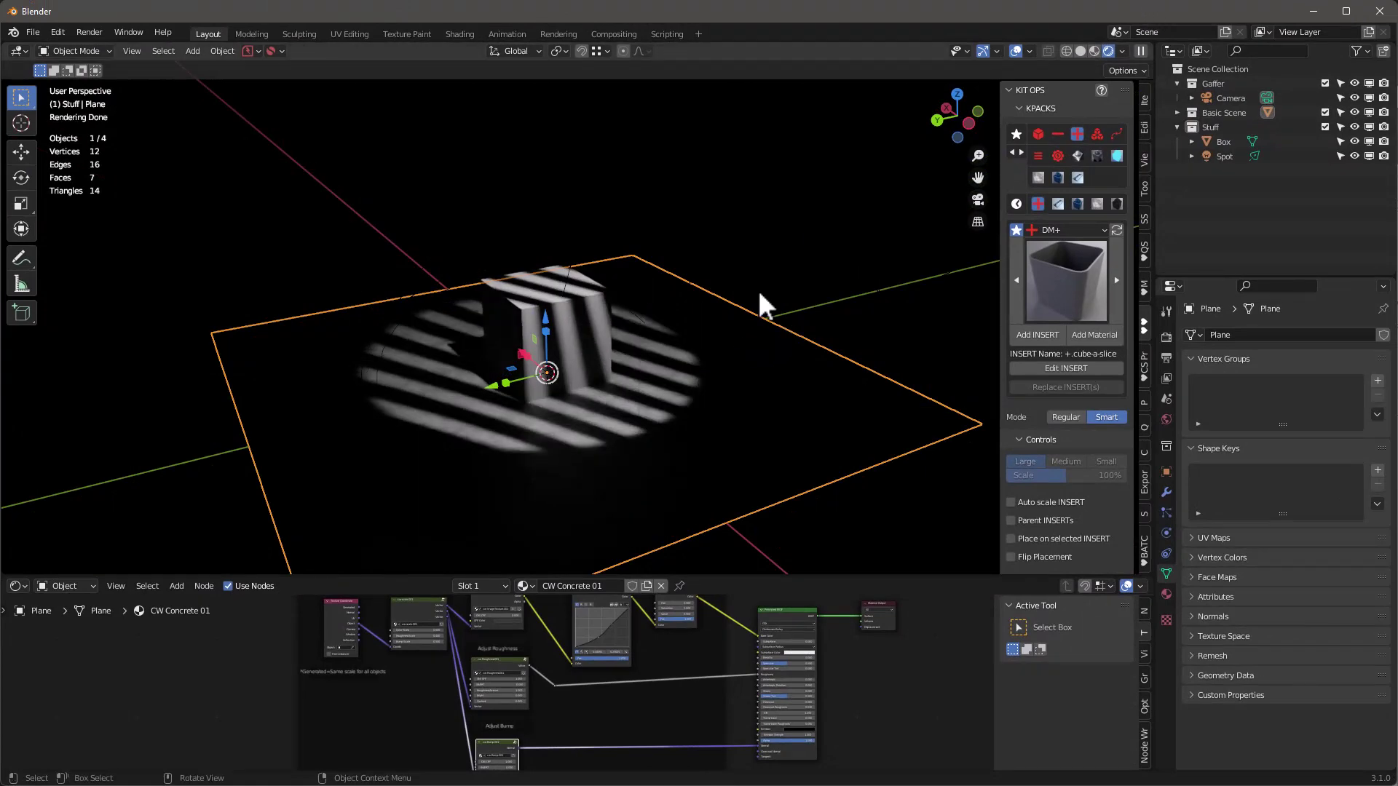
left_click(1094, 51)
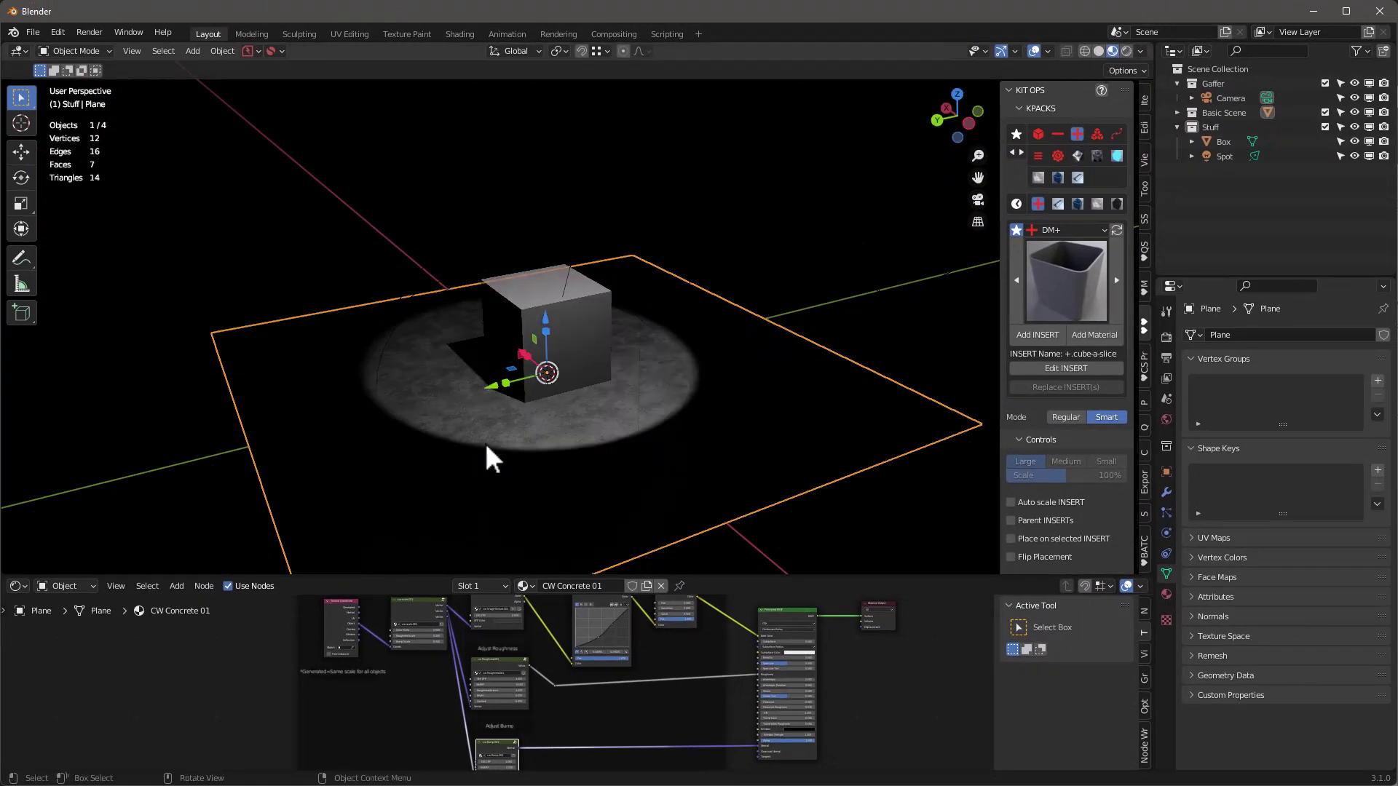
scroll(682, 324, "down", 2)
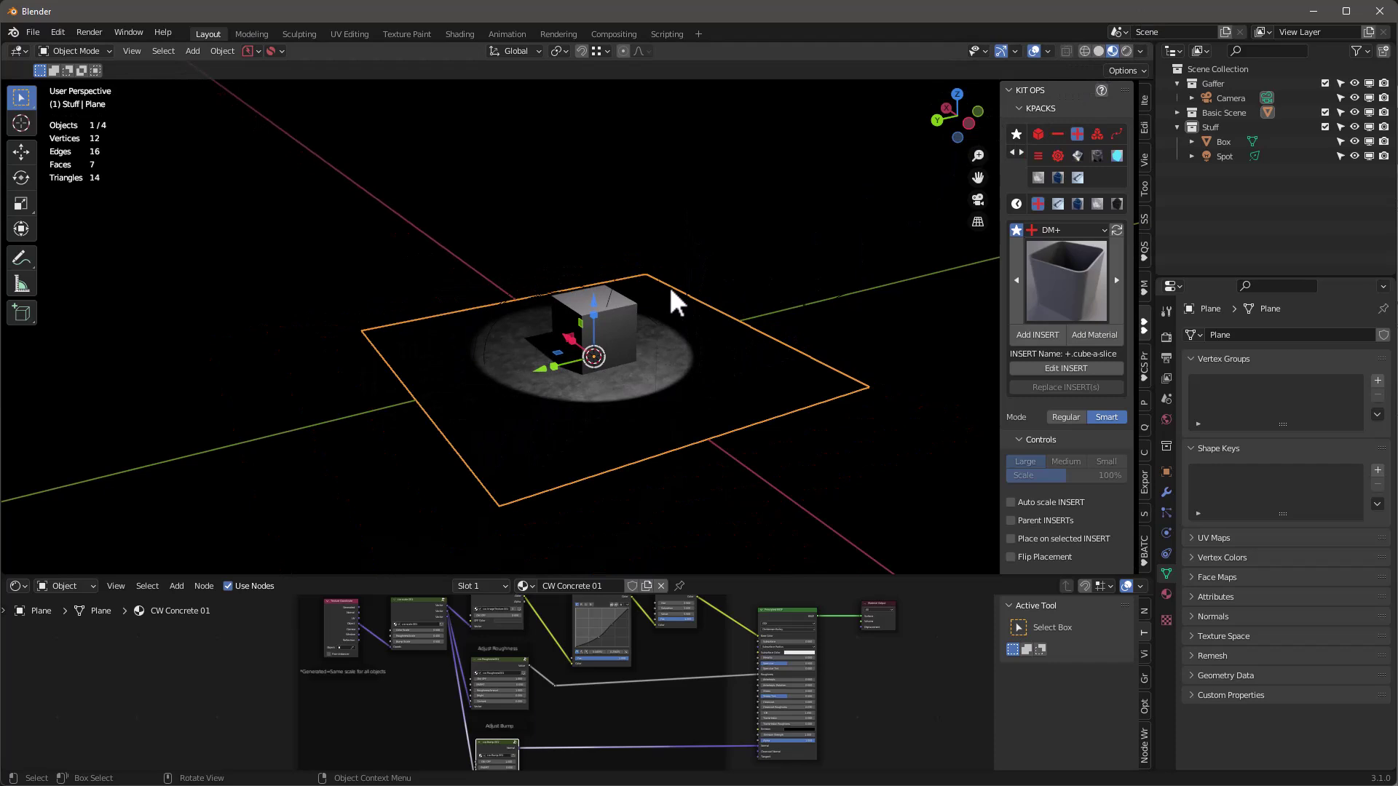
Switch the viewport to Solid shading and select the spot light above the box
key("z")
left_click(794, 272)
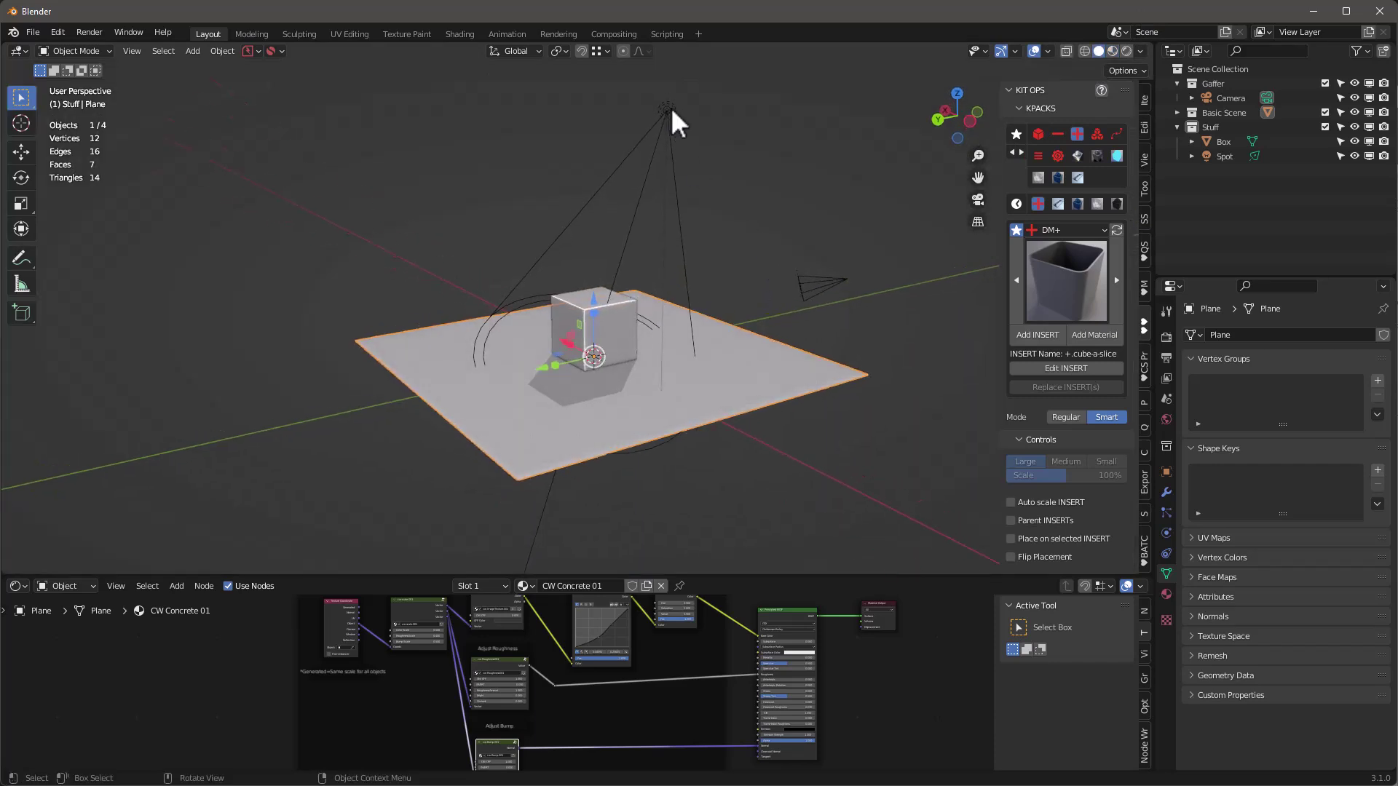
left_click(668, 111)
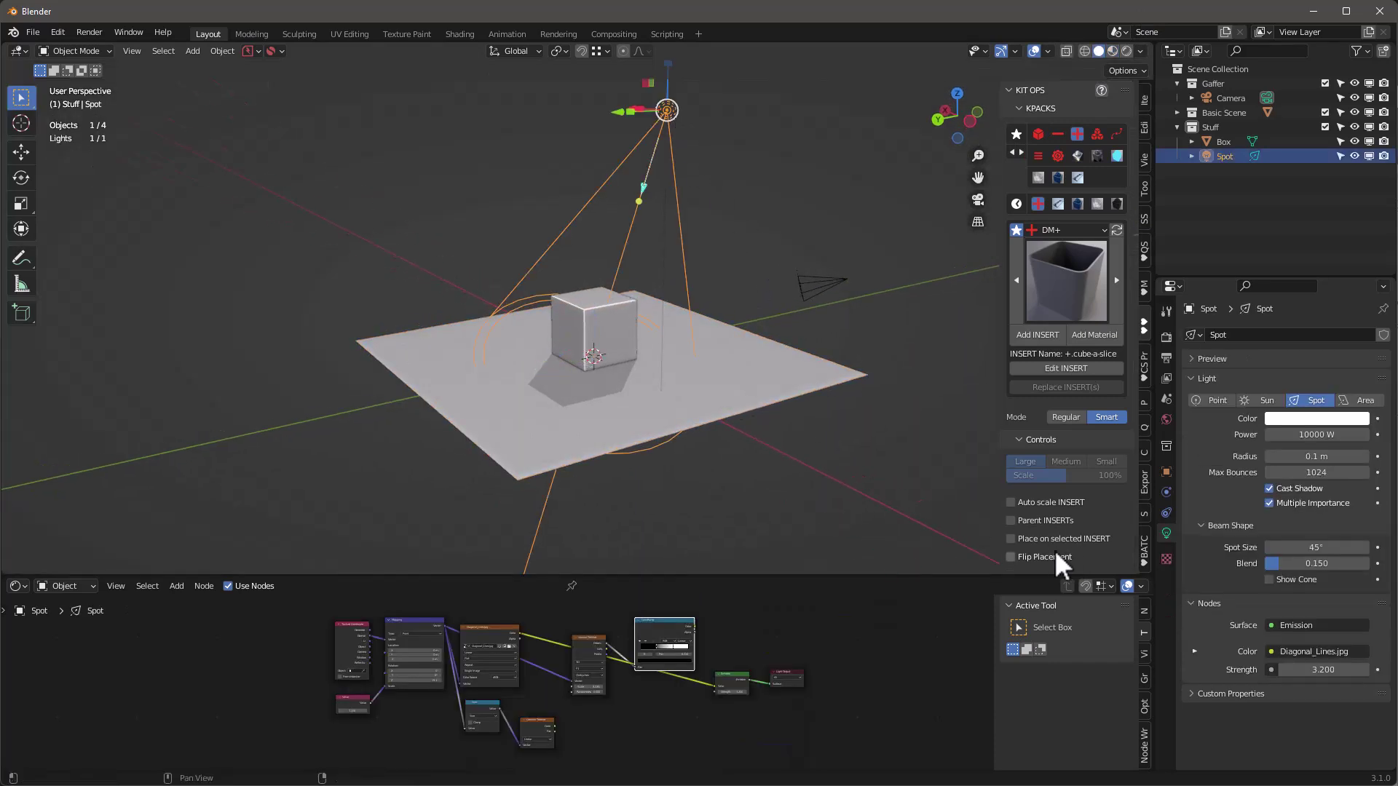
middle_click_drag(688, 137, 731, 144)
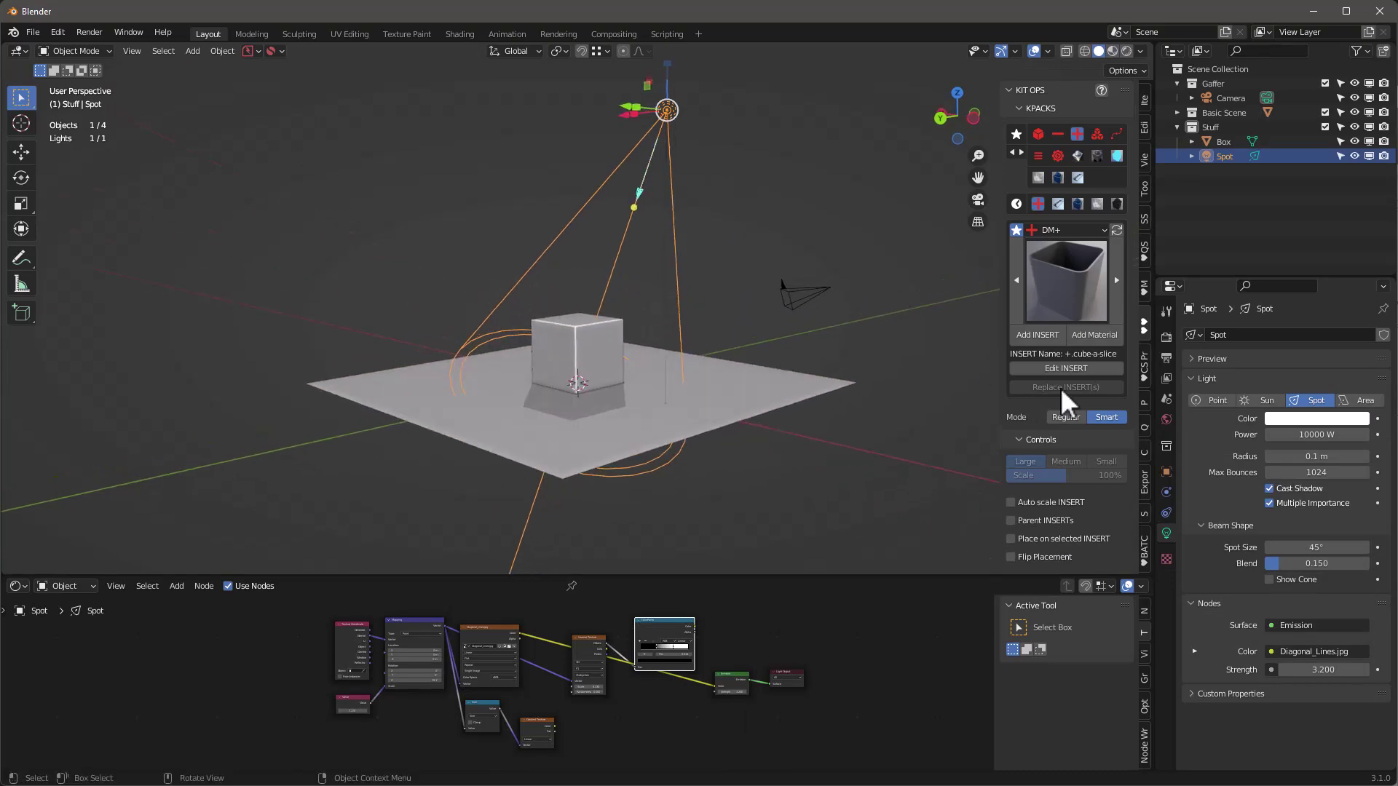
Choose the test KPACK in KIT OPS as the active pack
left_click(1104, 228)
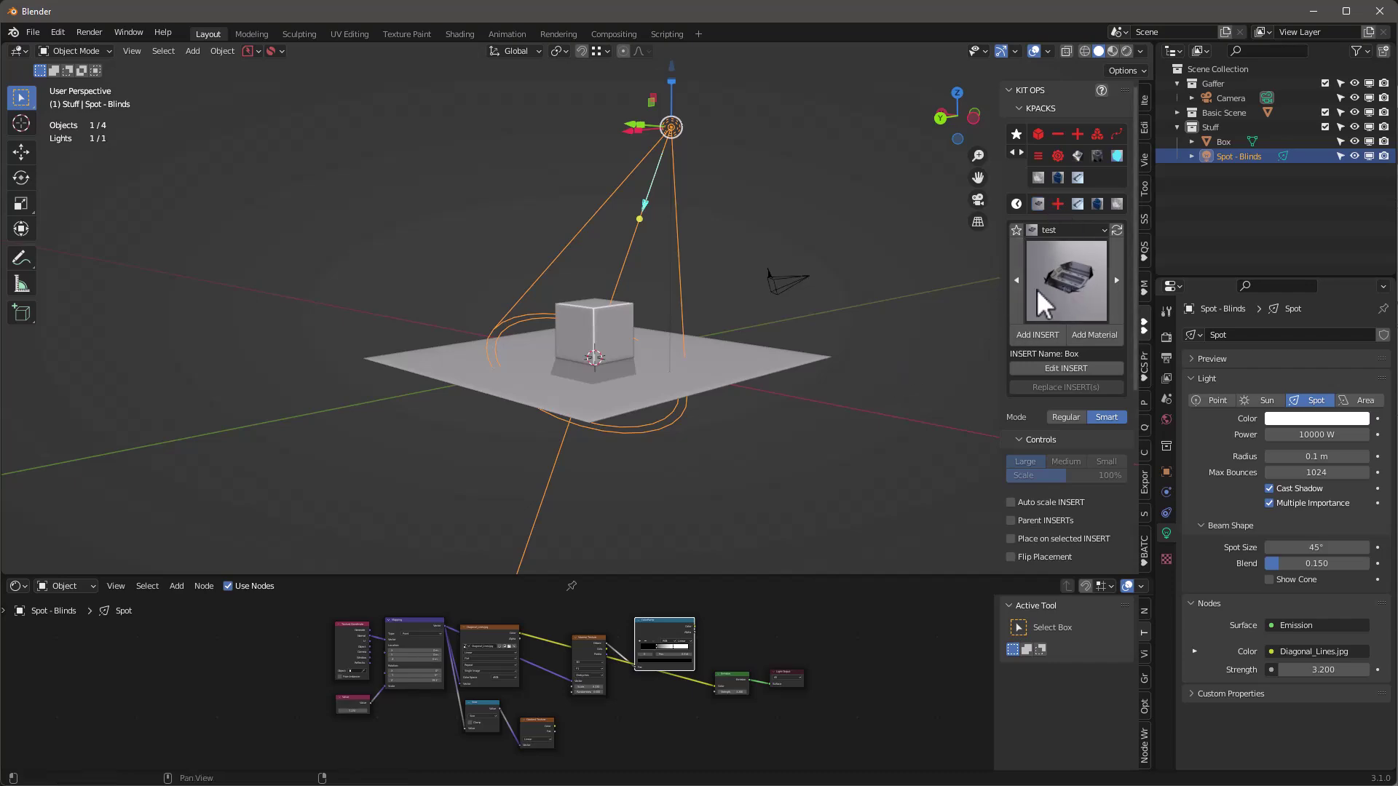
left_click(1050, 230)
left_click(1048, 470)
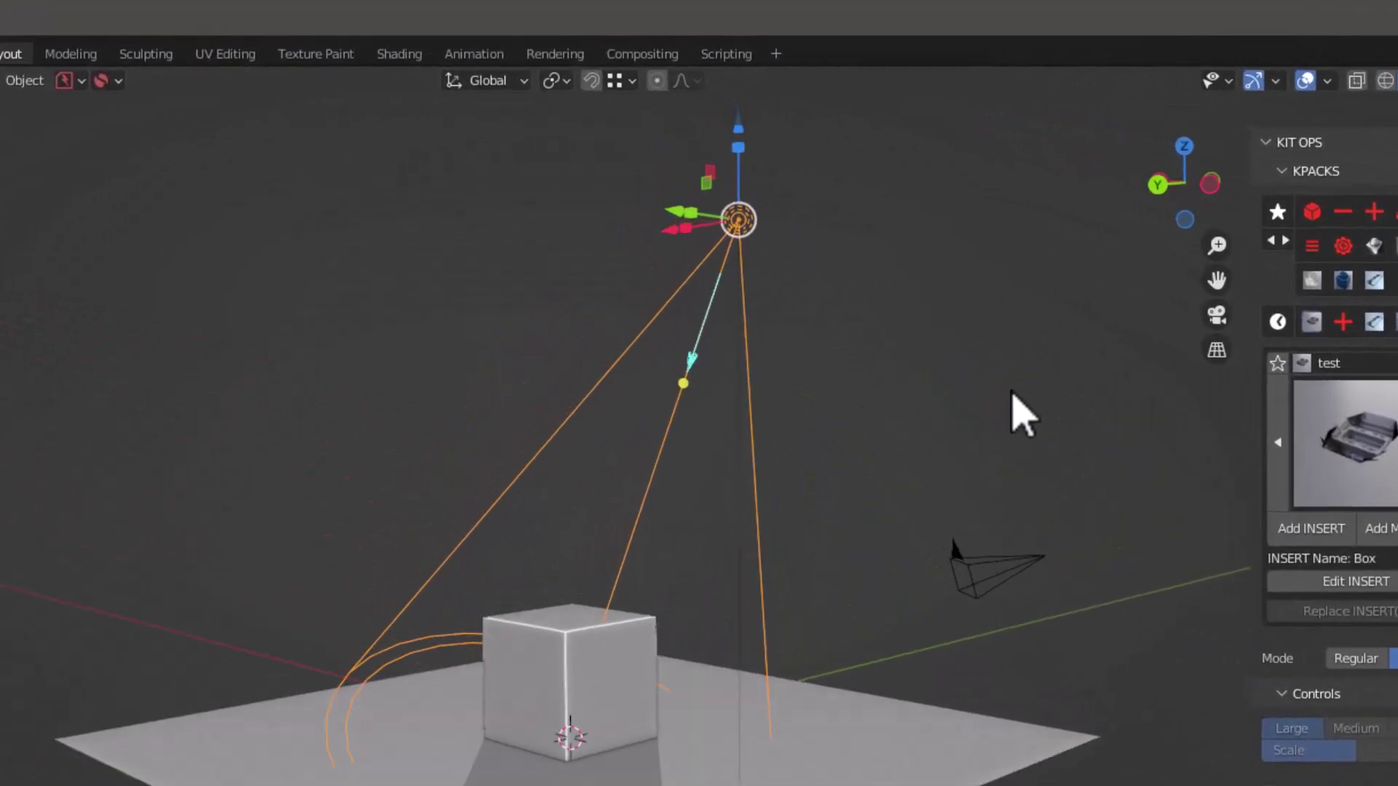
Save the selected spot light as a KIT OPS INSERT named Spot_-_Blinds, and open that INSERT for editing
scroll(1014, 394, "down", 1)
right_click(780, 251)
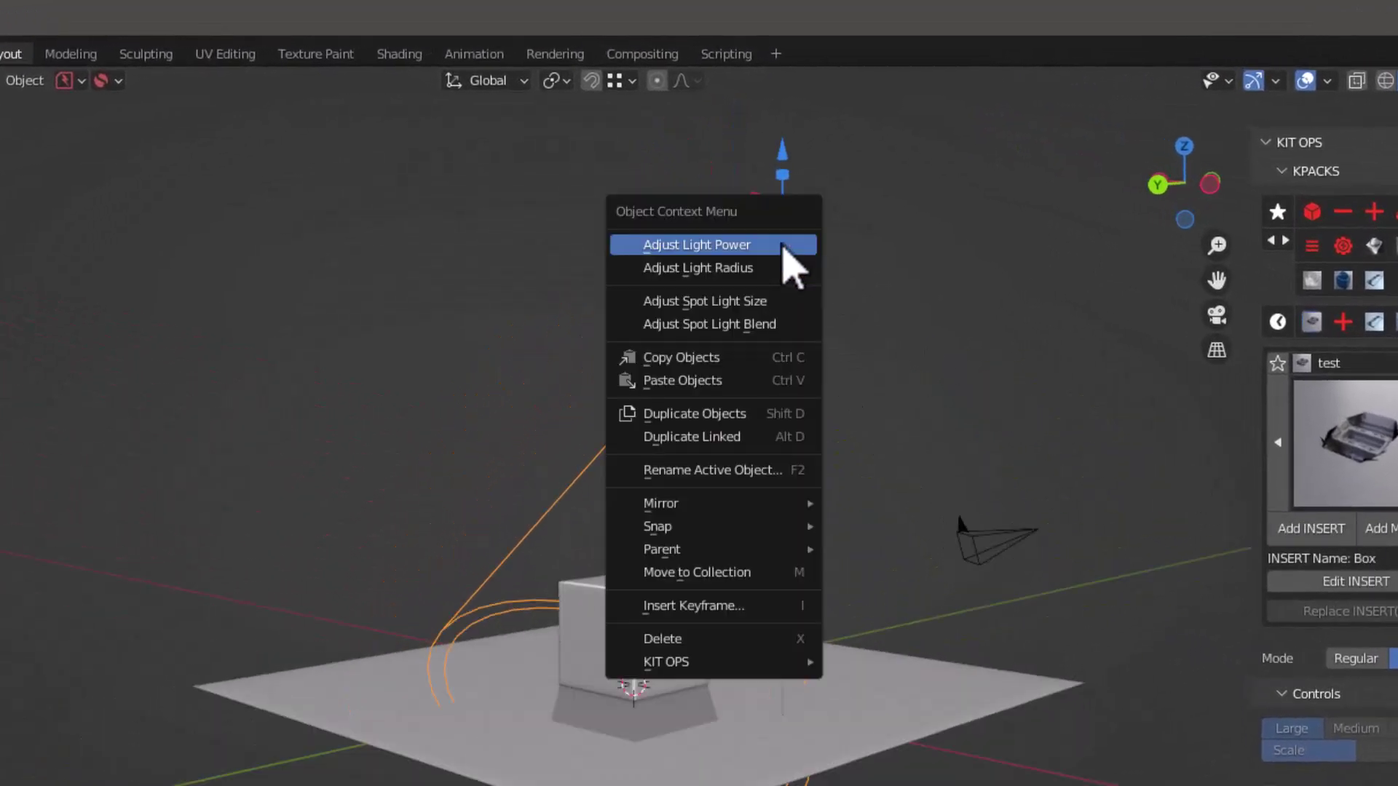
mouse_move(746, 666)
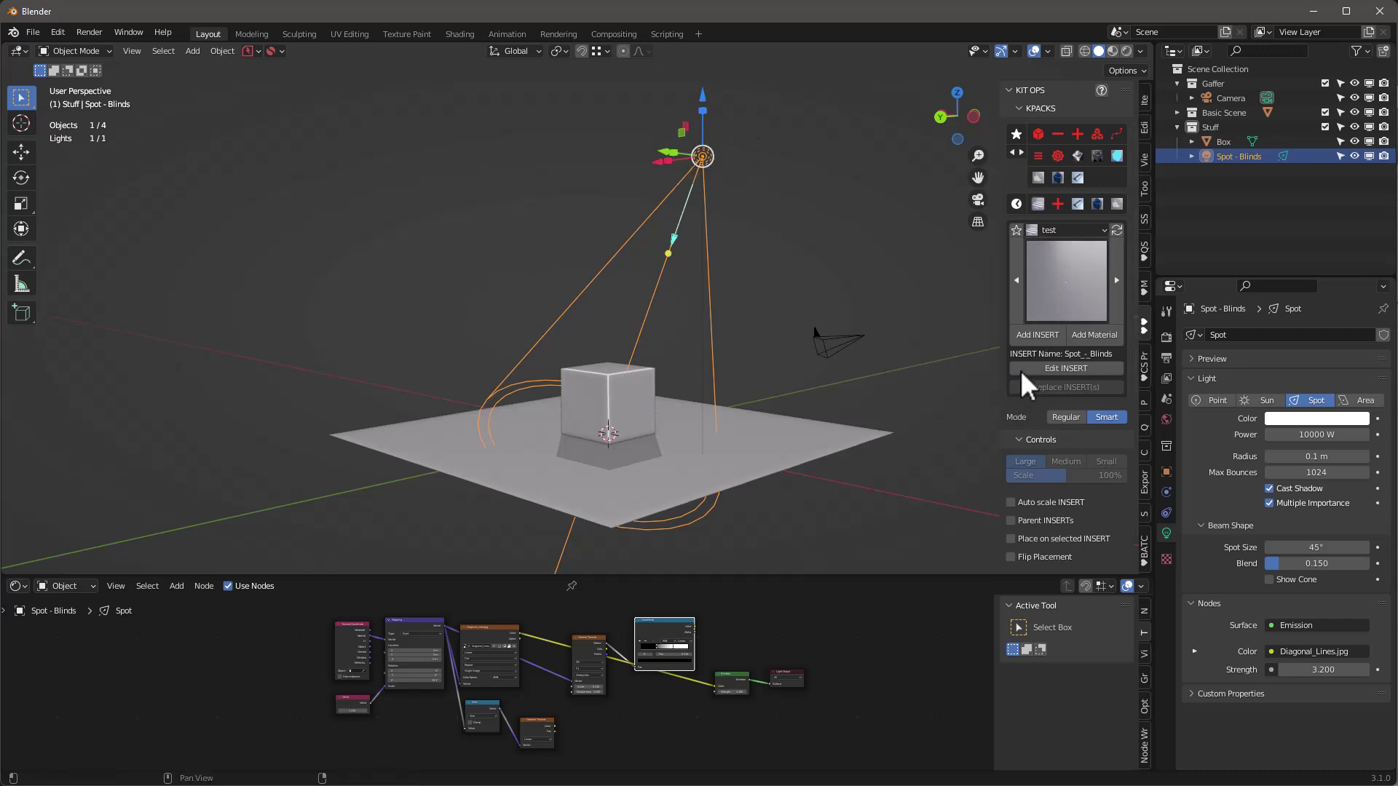
left_click(1065, 368)
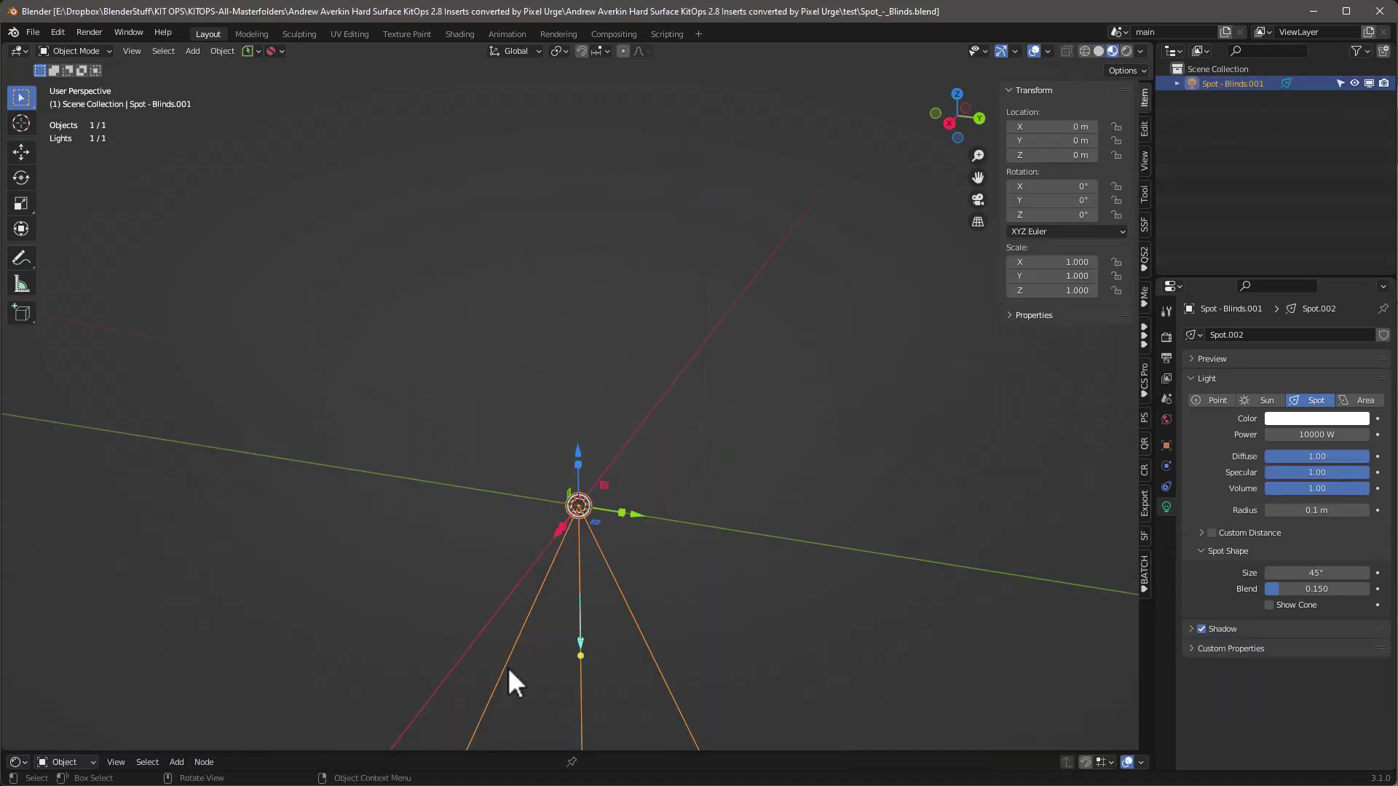
Set the INSERT type to Wire and raise the spot light along Z well above the origin
scroll(543, 627, "up", 4)
scroll(680, 393, "down", 3)
left_click(1144, 337)
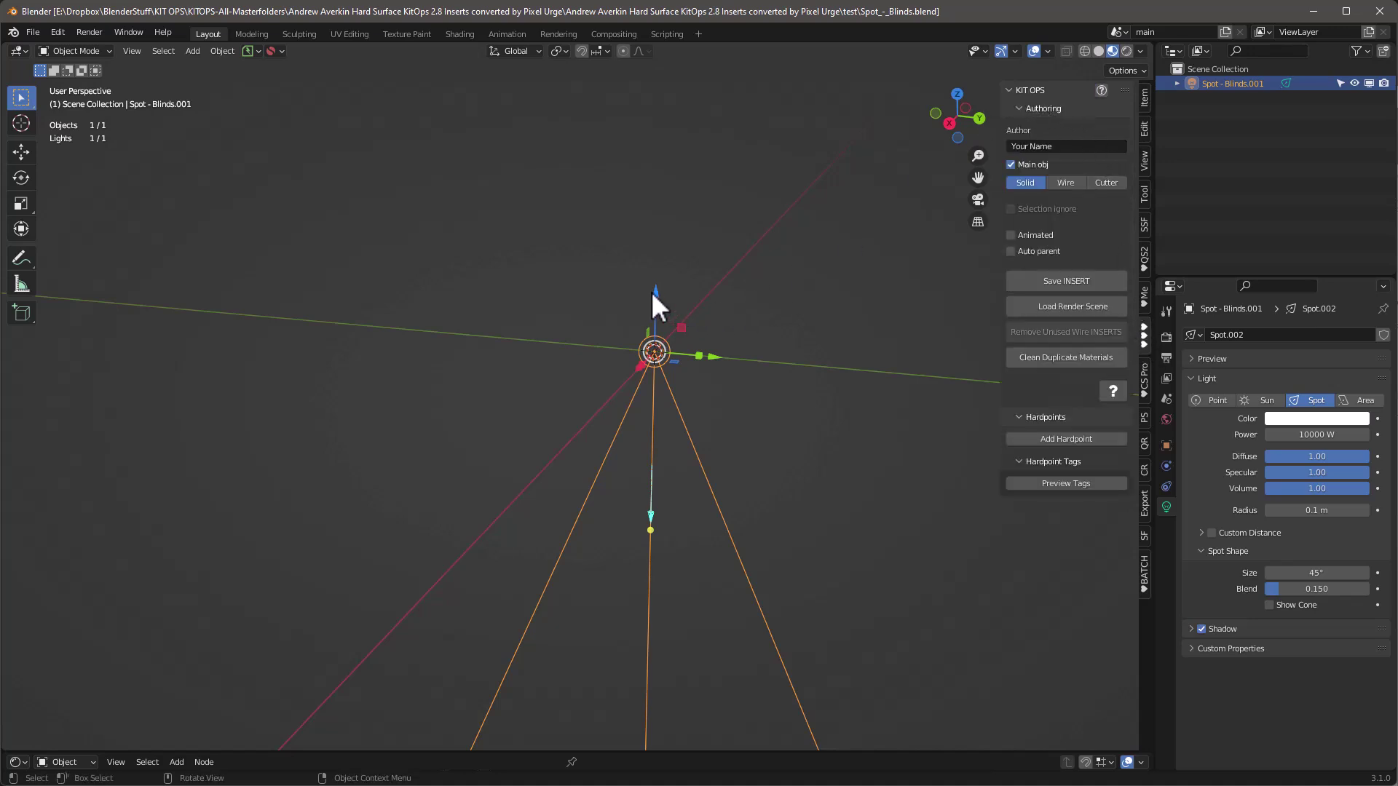
left_click_drag(654, 291, 697, 561)
scroll(633, 441, "down", 4)
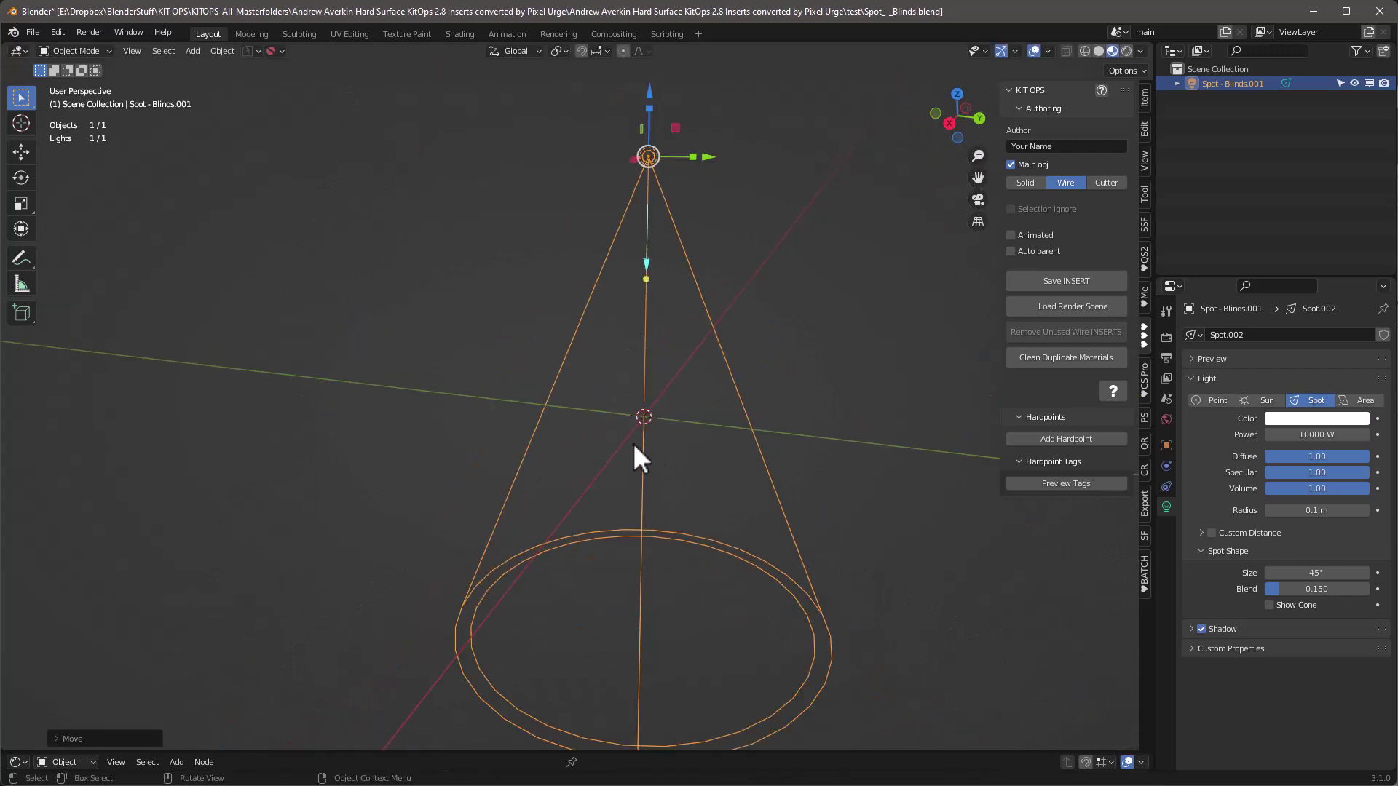
Load the KIT OPS render scene in Rendered shading and set the spot light's Emission strength to 1
left_click(1072, 304)
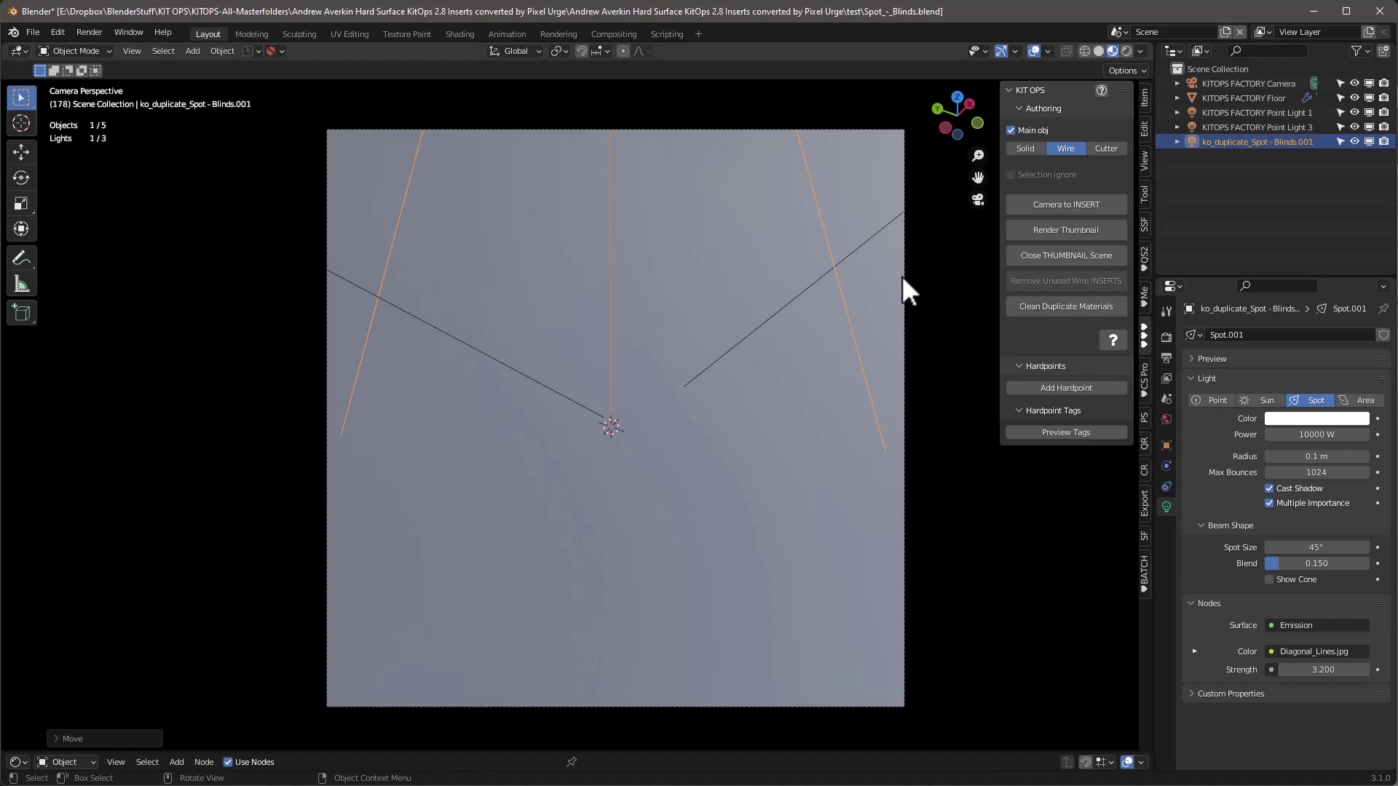
left_click(1126, 50)
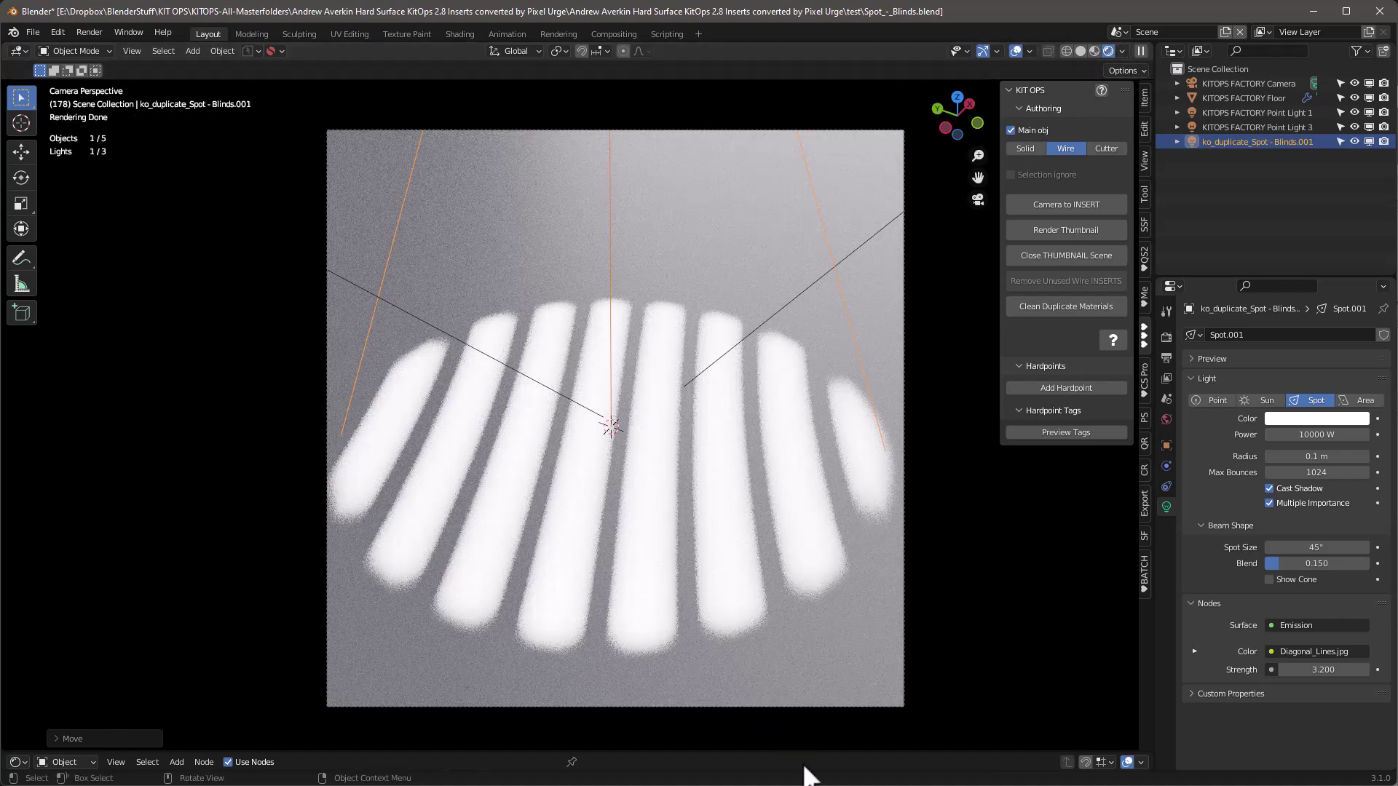
left_click_drag(811, 751, 799, 542)
scroll(502, 644, "up", 10)
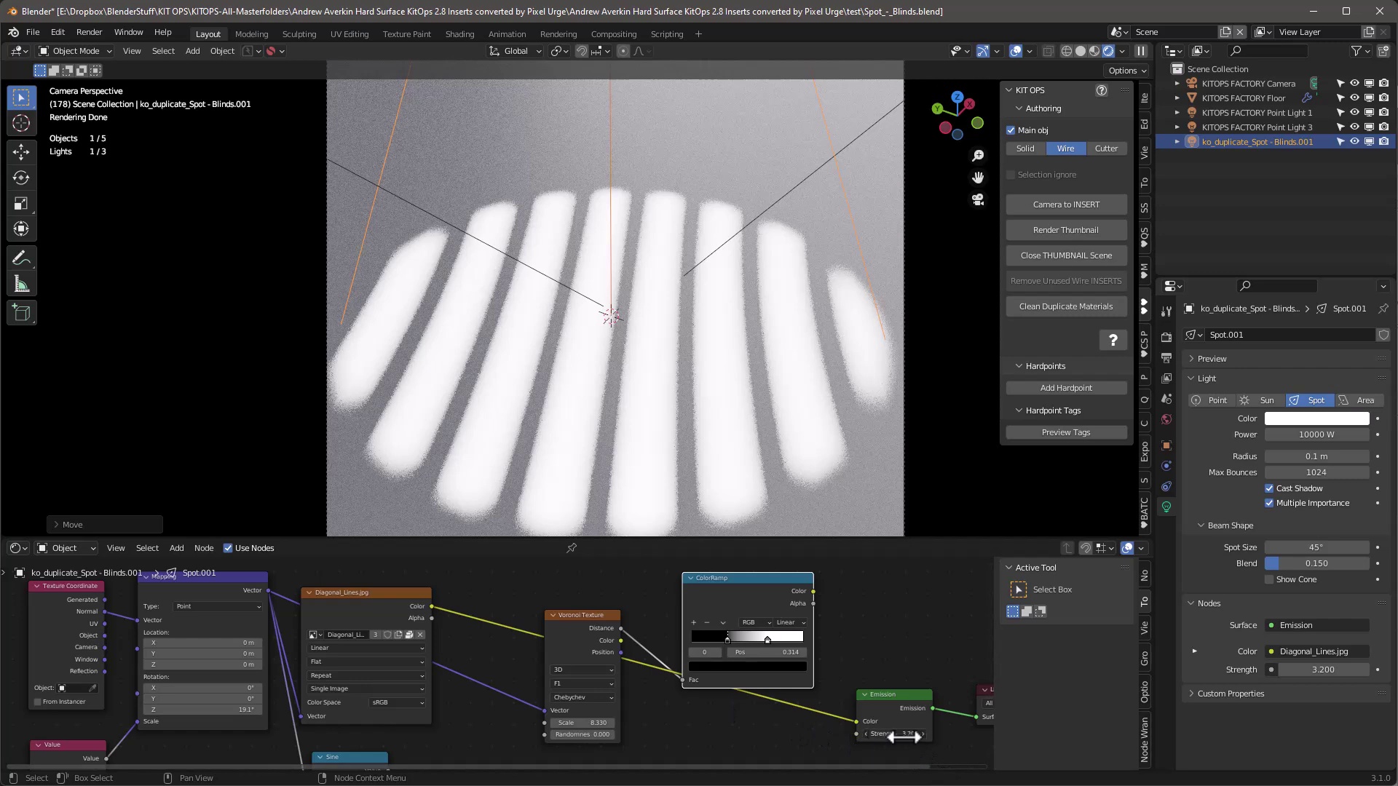
type("1")
key("Return")
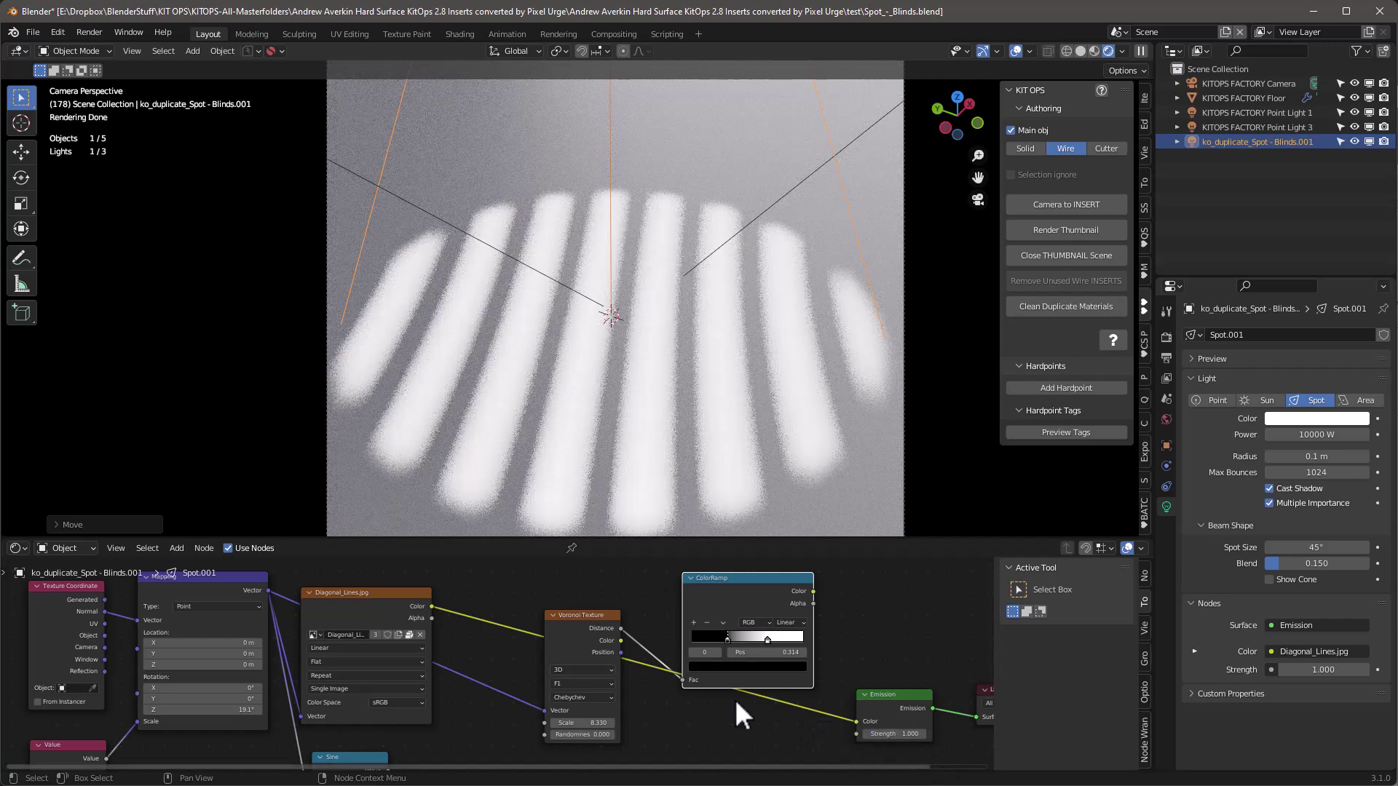
Set the Value node feeding the Mapping scale to 3.470 and render the INSERT's thumbnail
scroll(611, 723, "down", 2)
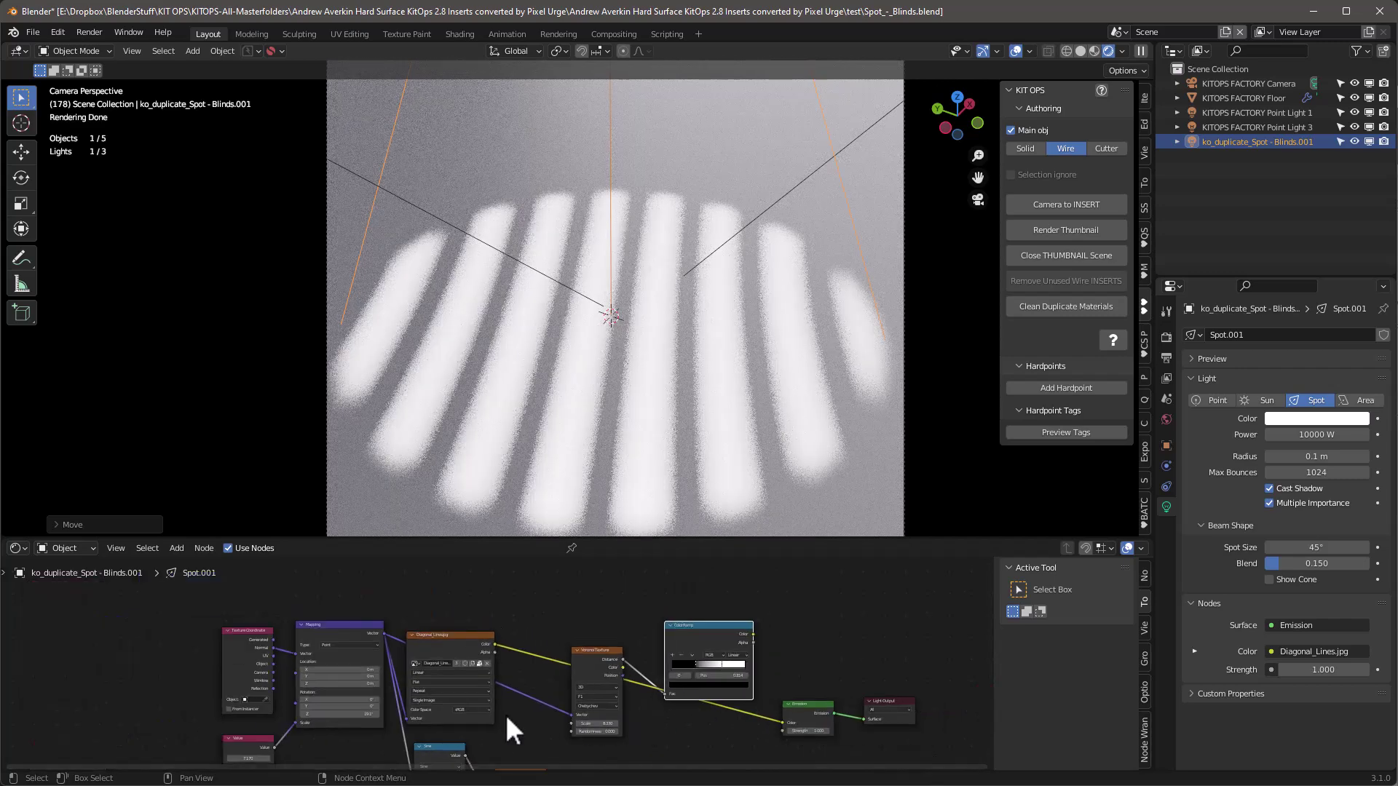
middle_click_drag(252, 709, 322, 658)
scroll(297, 717, "up", 6)
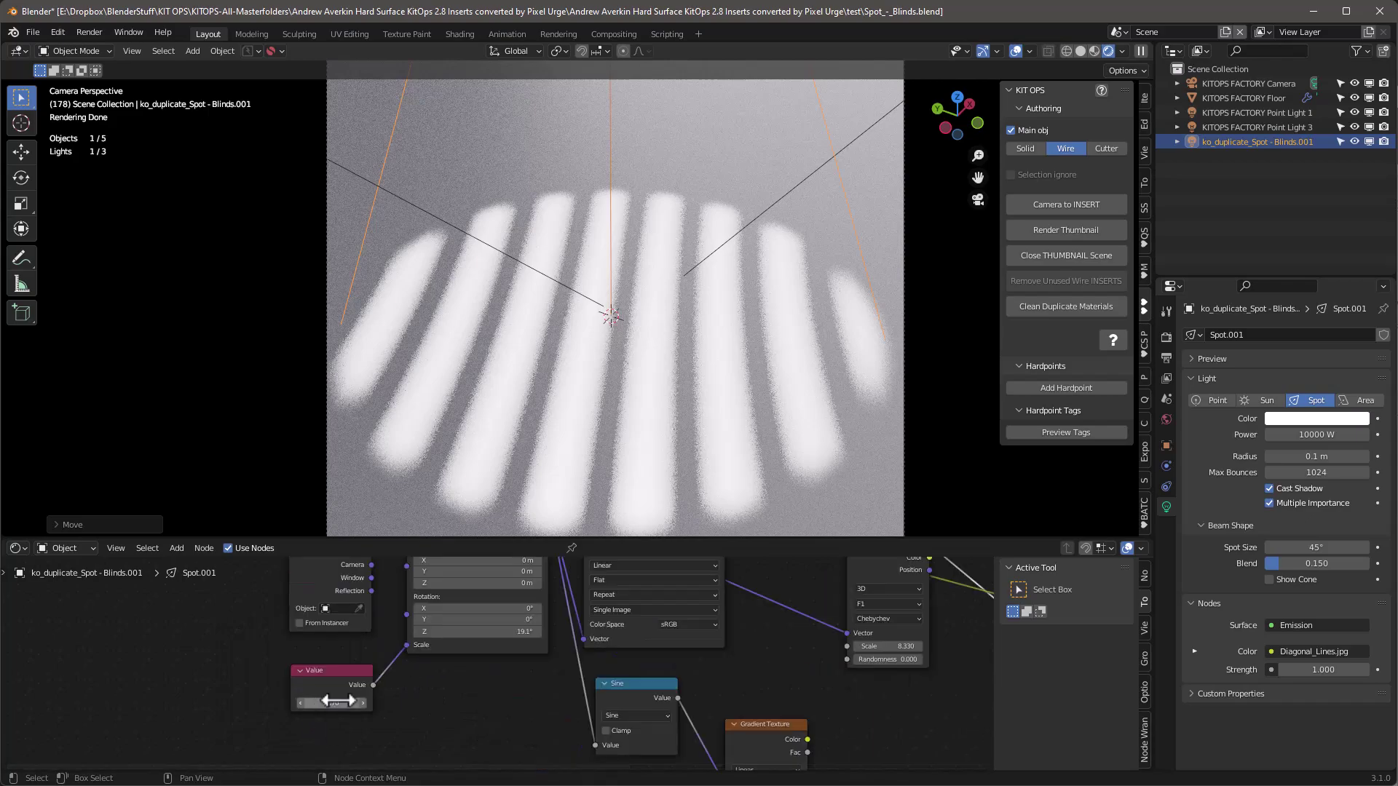
left_click_drag(338, 701, 400, 701)
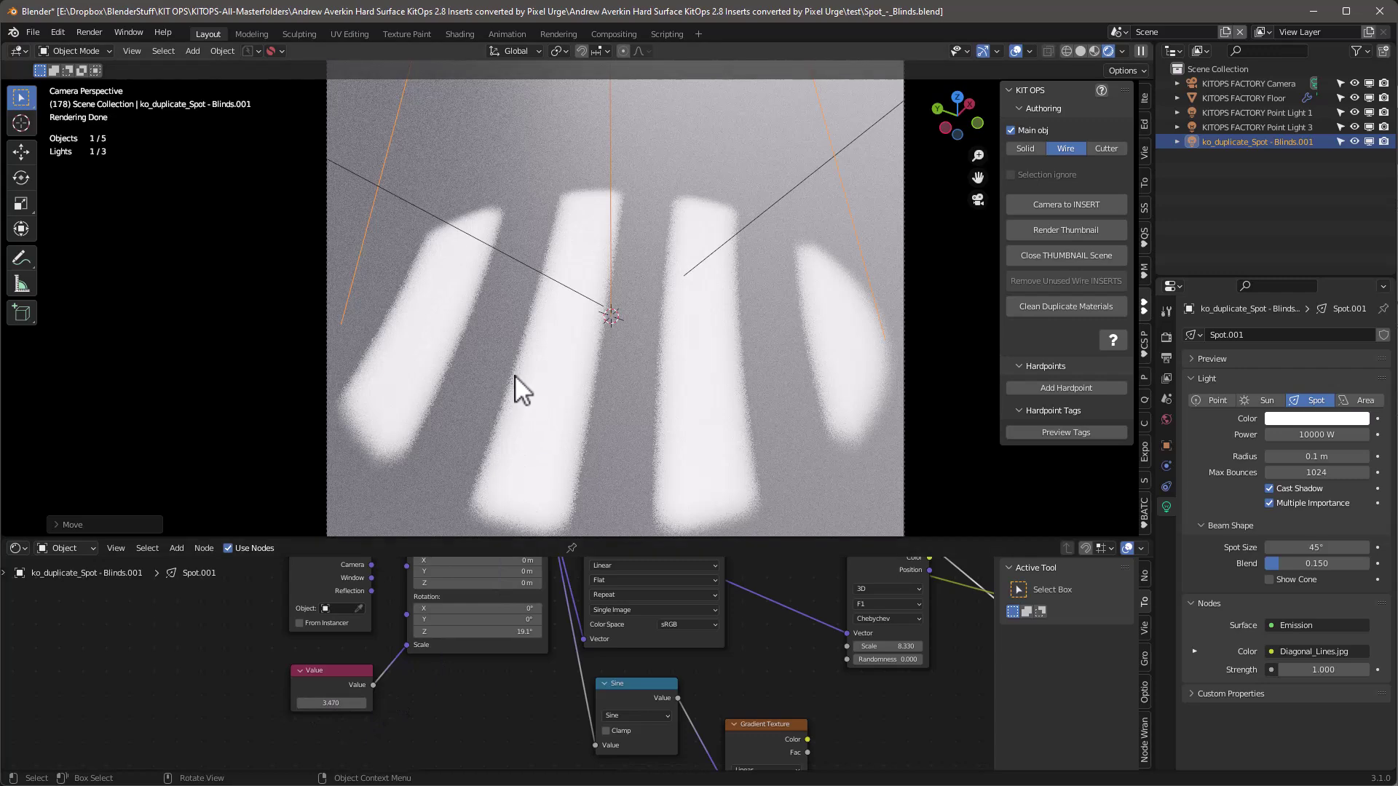
scroll(565, 359, "down", 2)
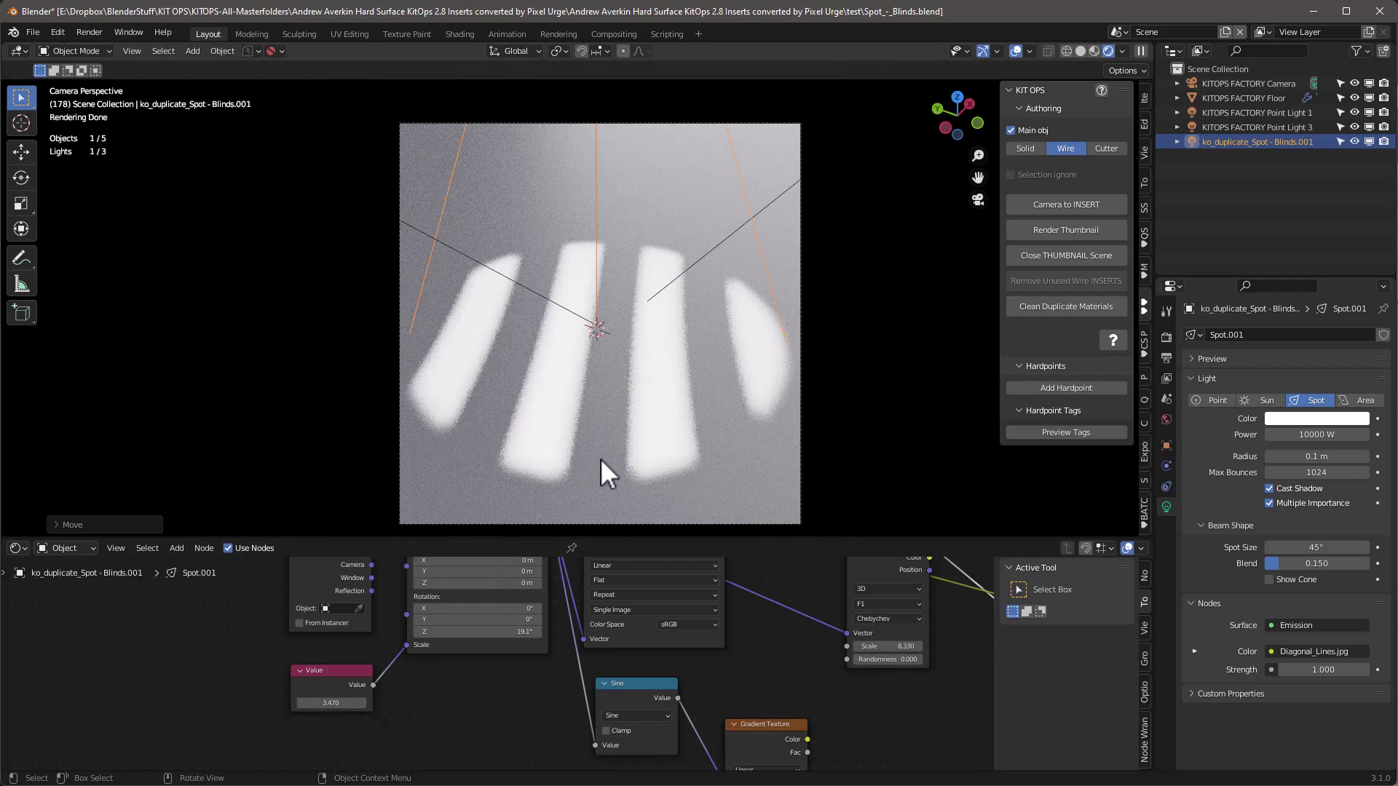
left_click(1071, 229)
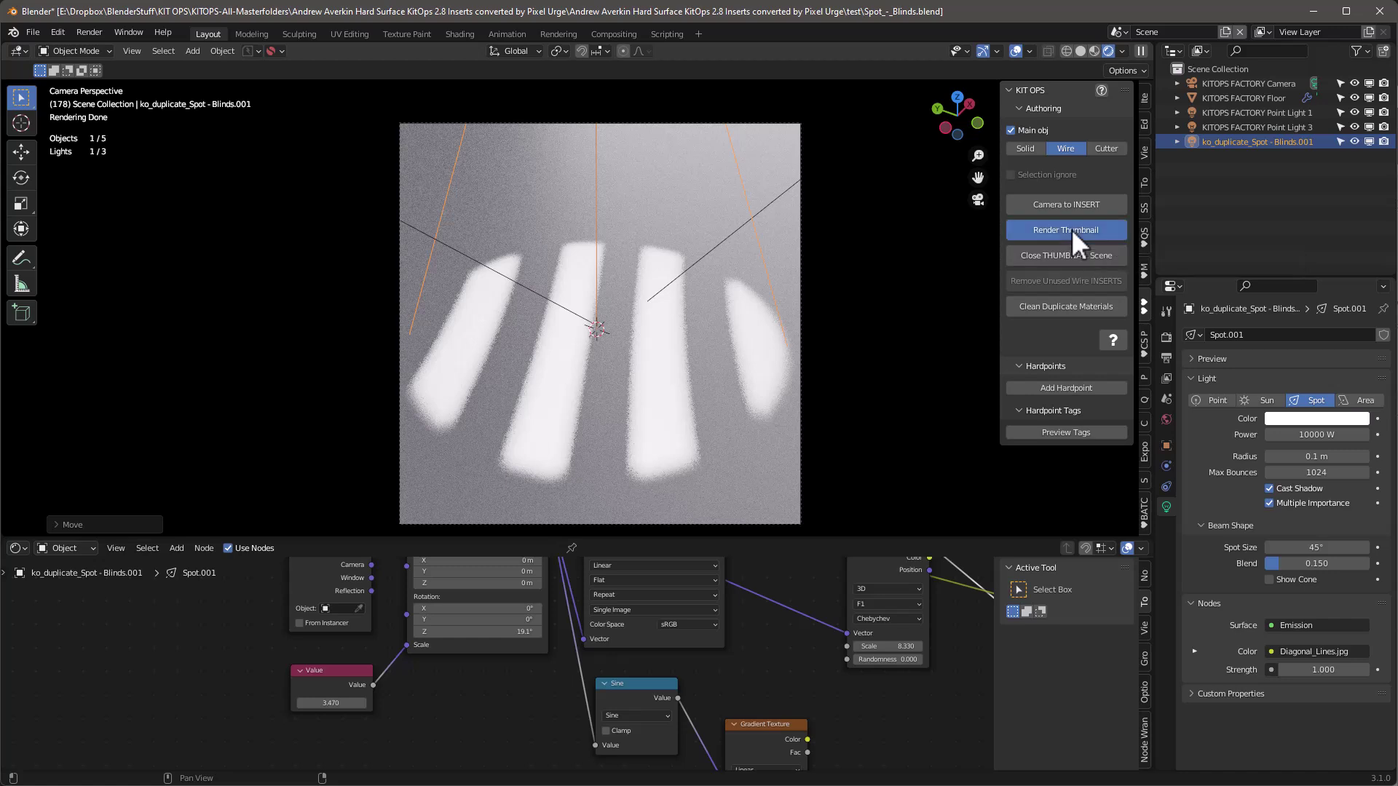
Start a new file without saving the changes to the INSERT file
left_click(35, 32)
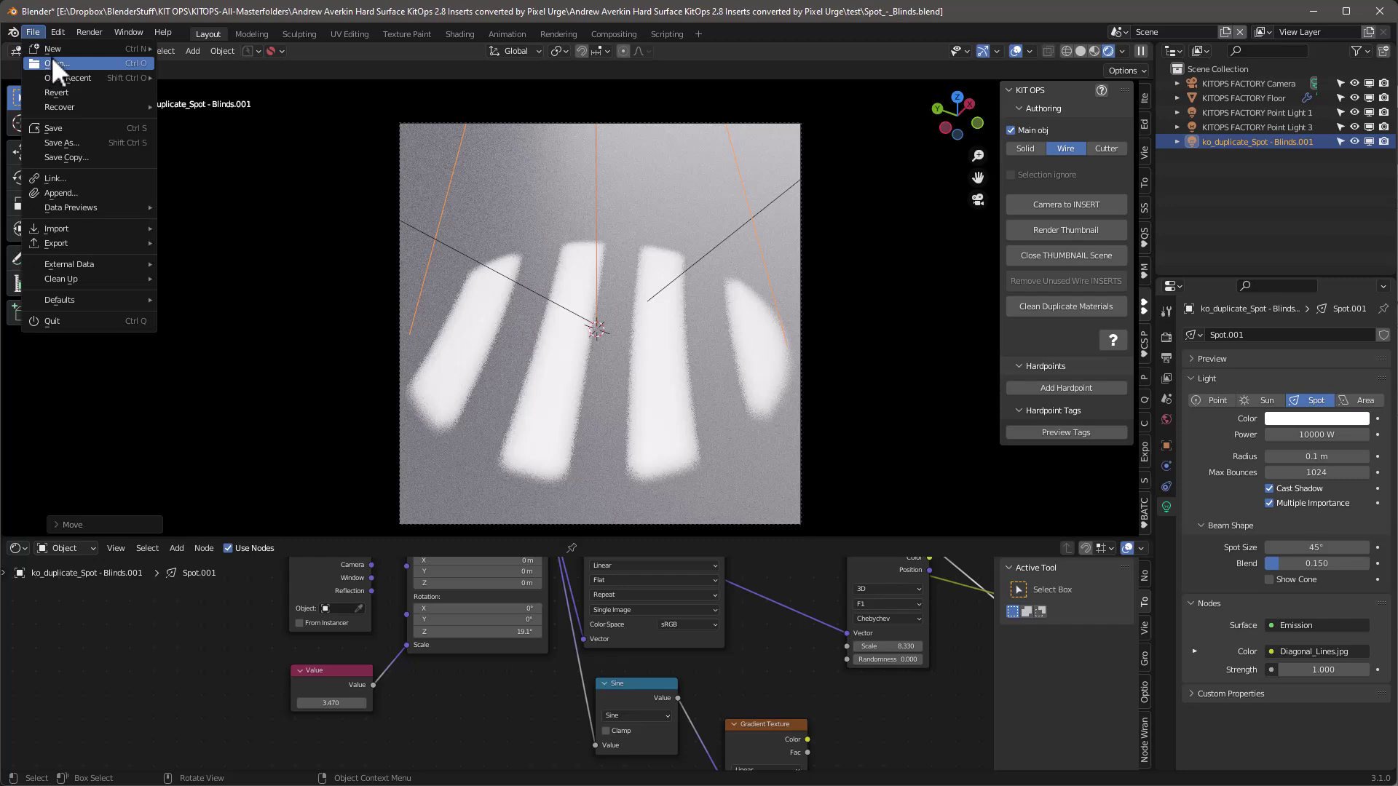
mouse_move(53, 47)
left_click(188, 45)
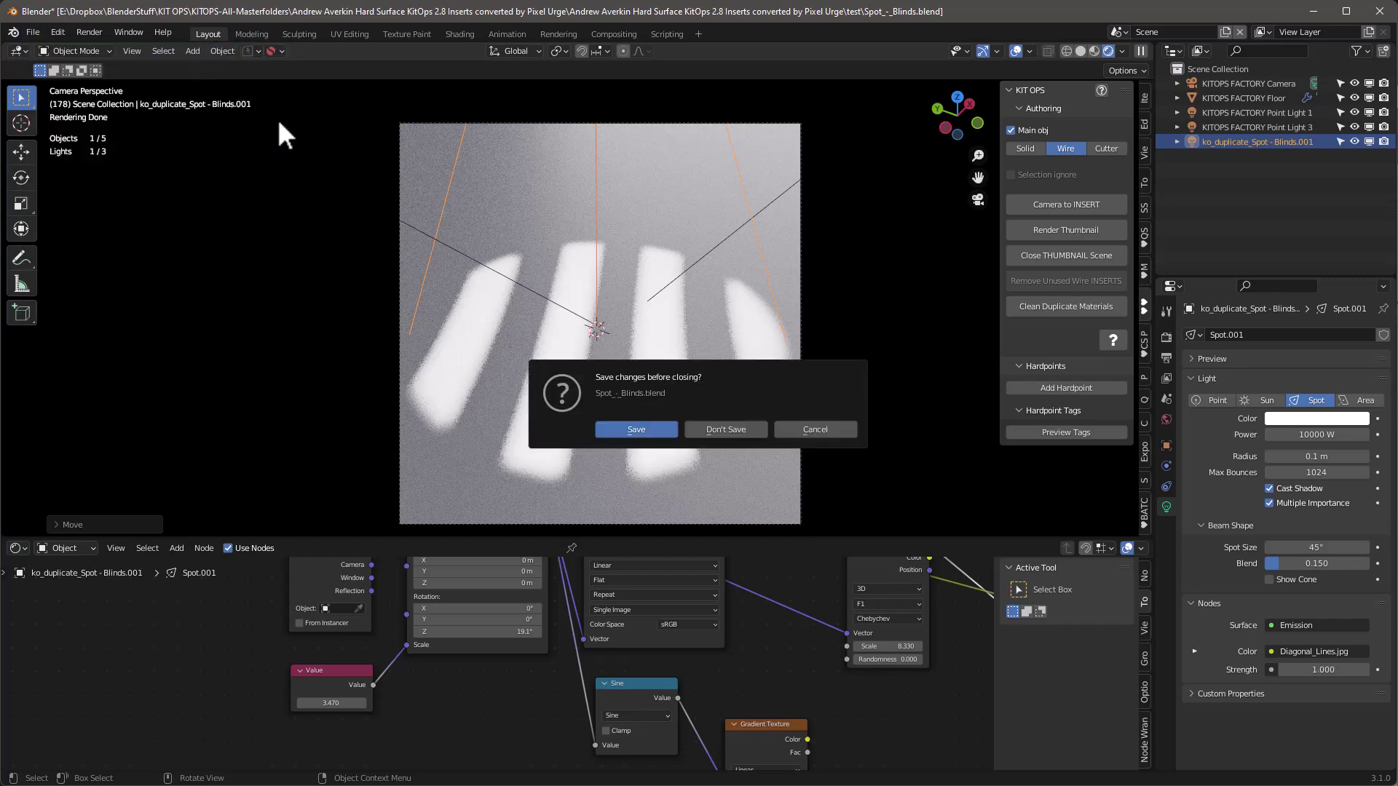
left_click(737, 433)
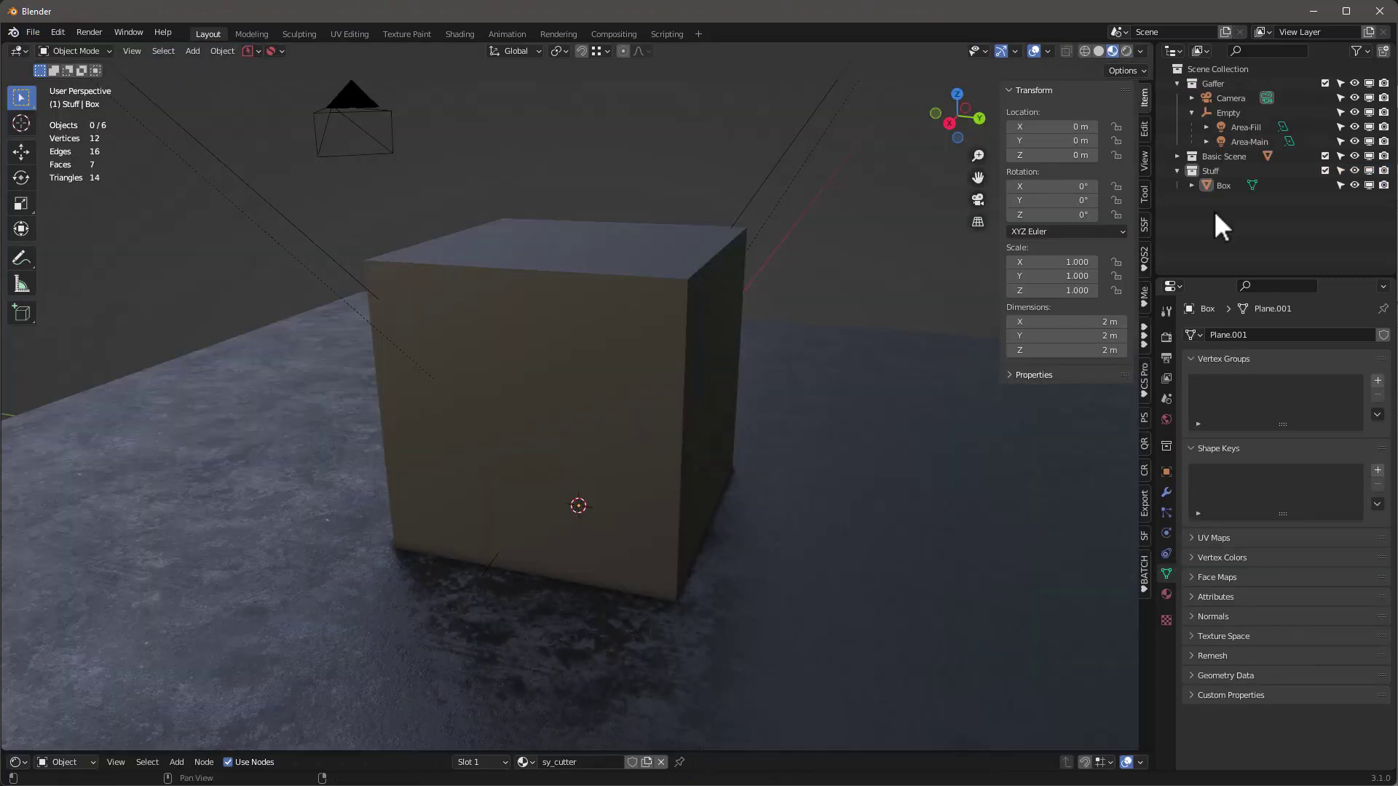
Strip the scene's lighting by deleting the Empty hierarchy and unlinking the World Sky, and show the result in Rendered shading
right_click(1232, 112)
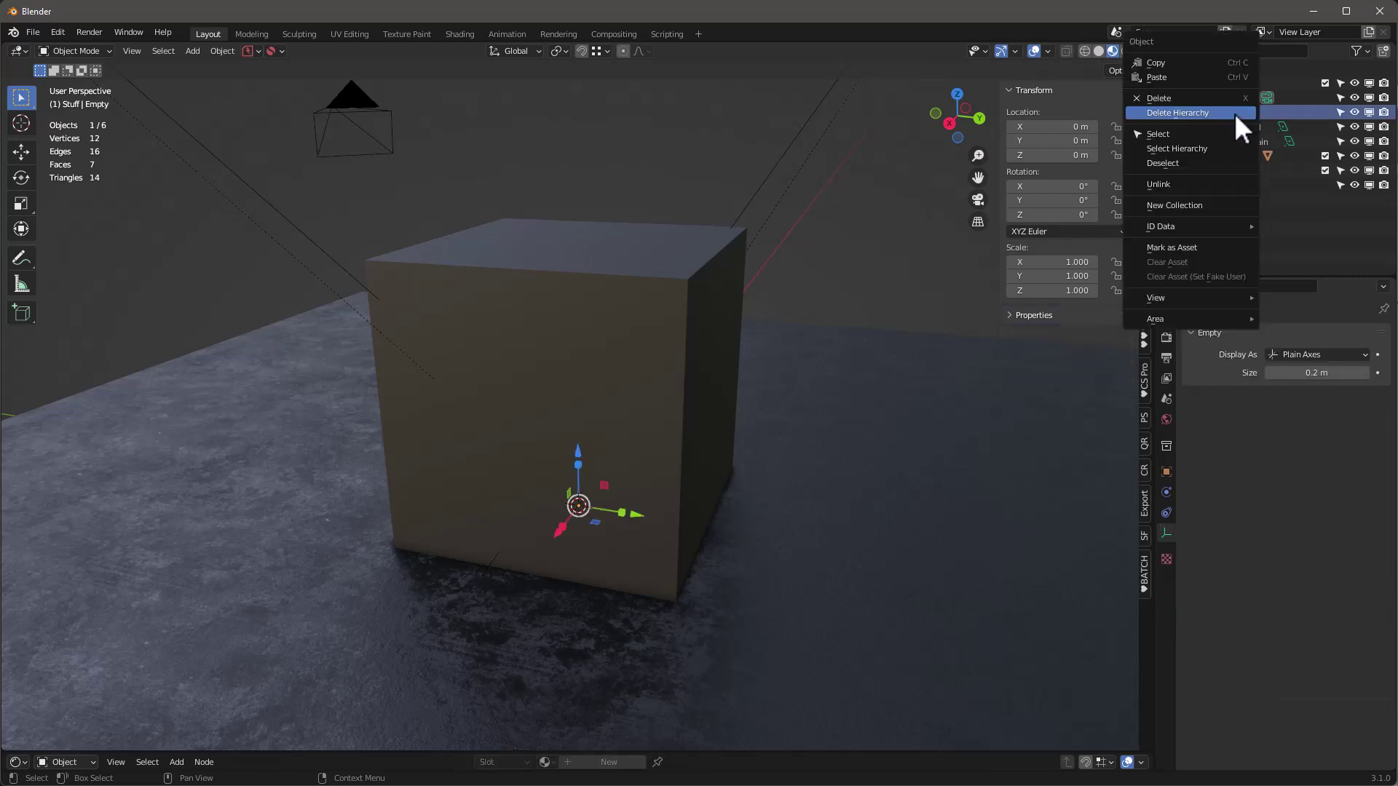
left_click(1200, 114)
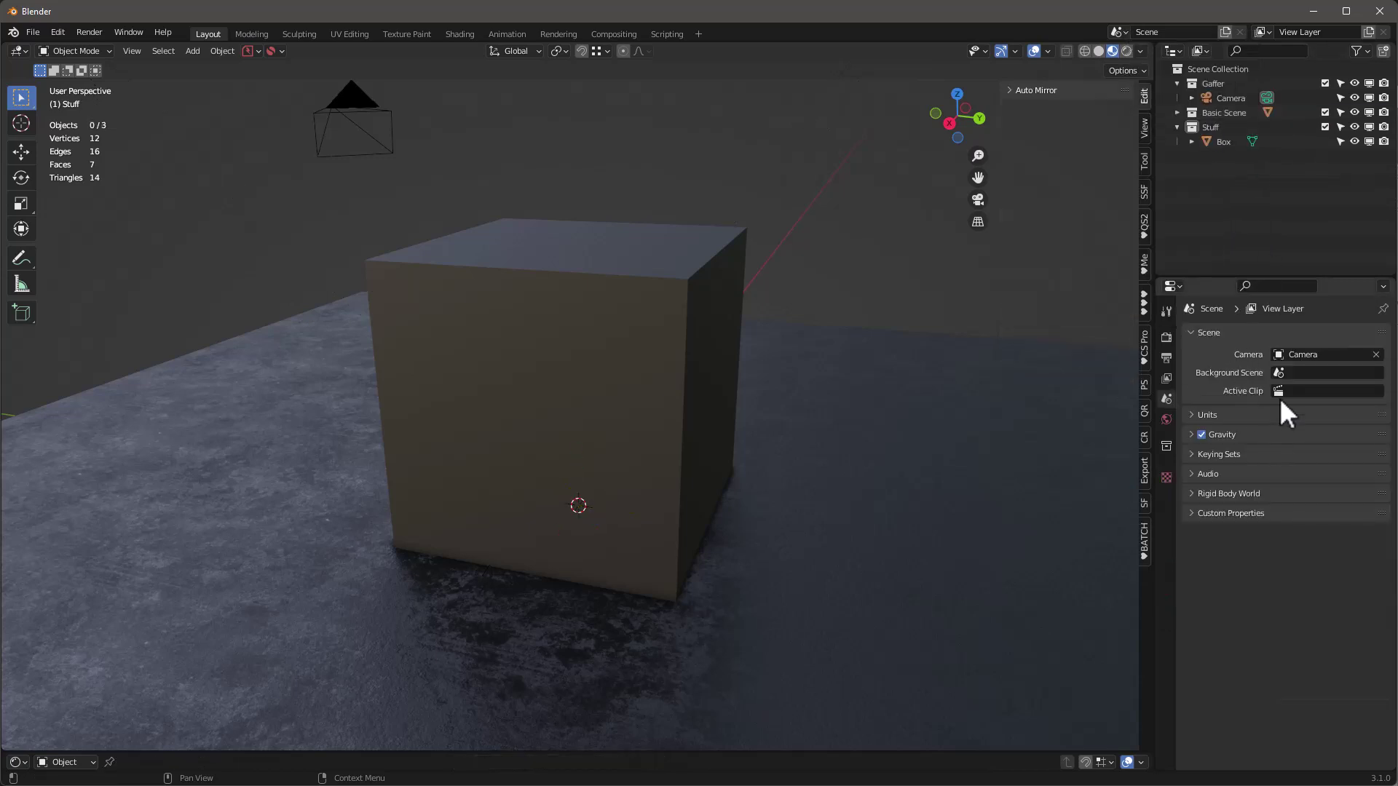
left_click(1166, 420)
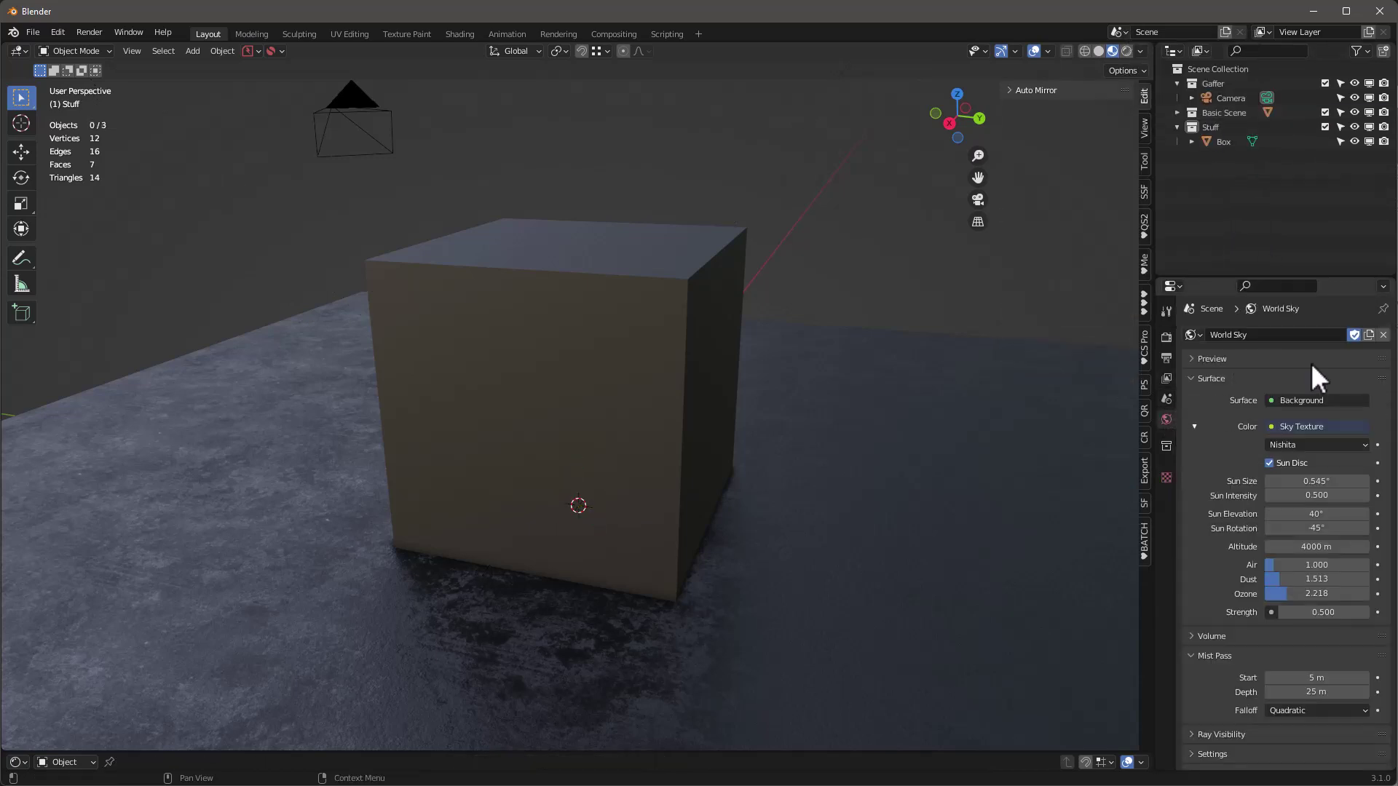
left_click(1381, 335)
left_click(1126, 51)
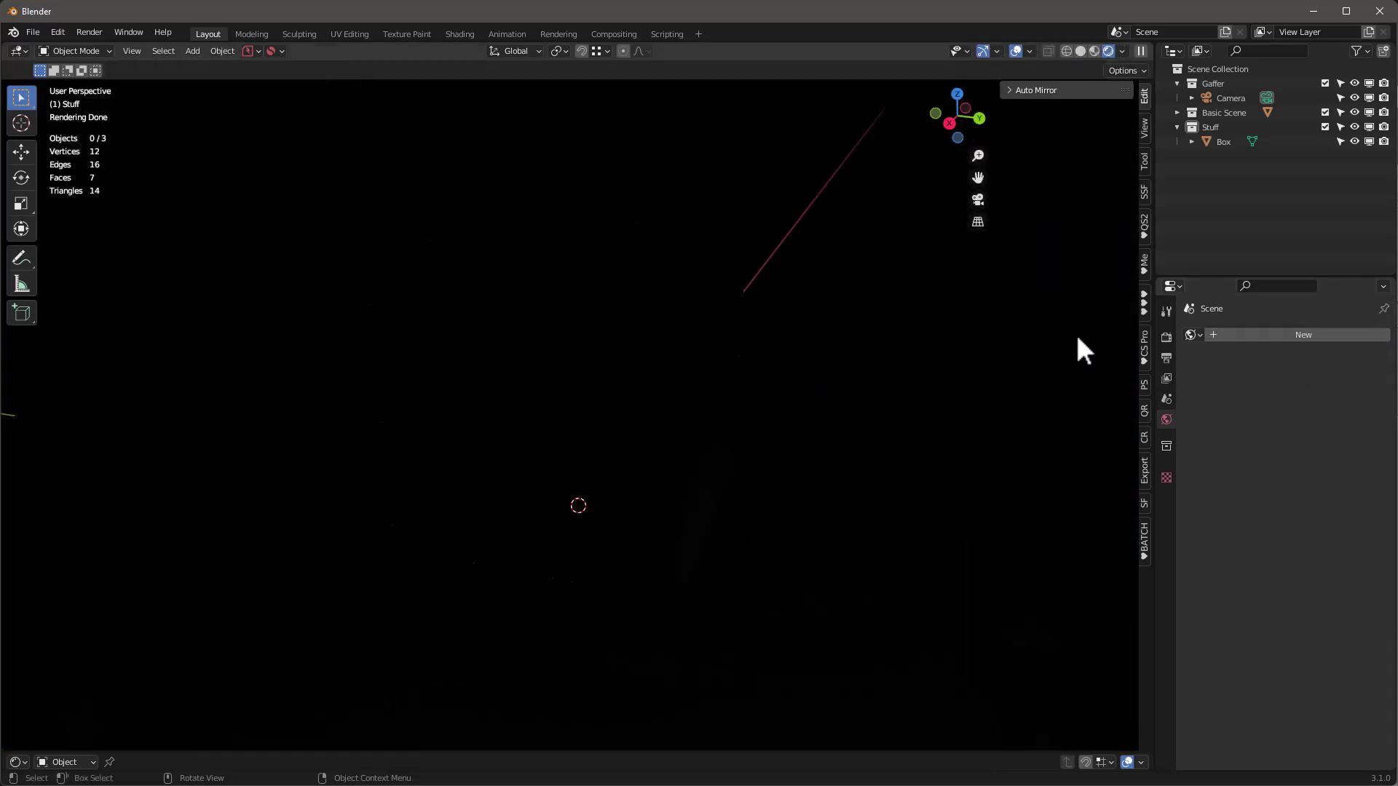
Choose the test KPACK in KIT OPS and add its Spot_-_Blinds INSERT to the scene
left_click(1144, 304)
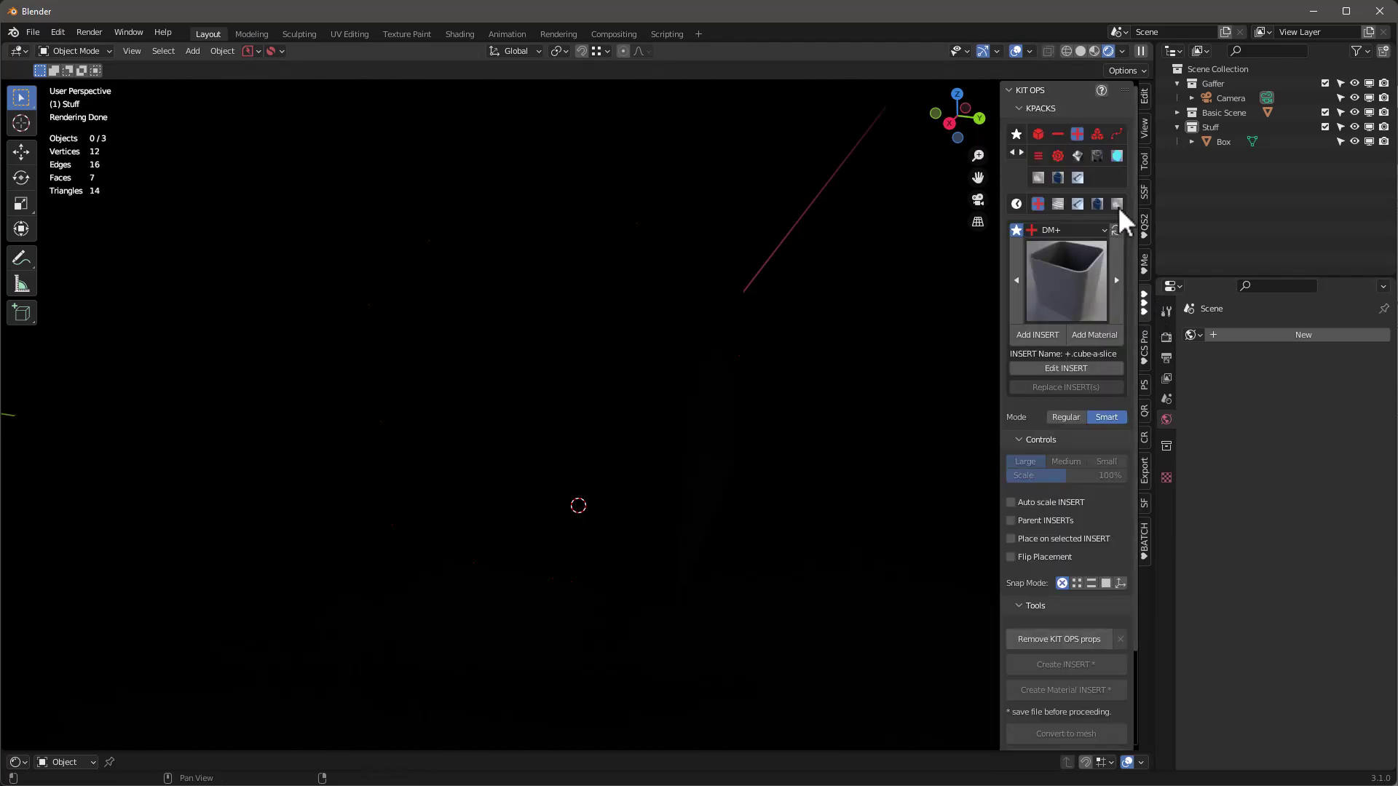
left_click(1103, 229)
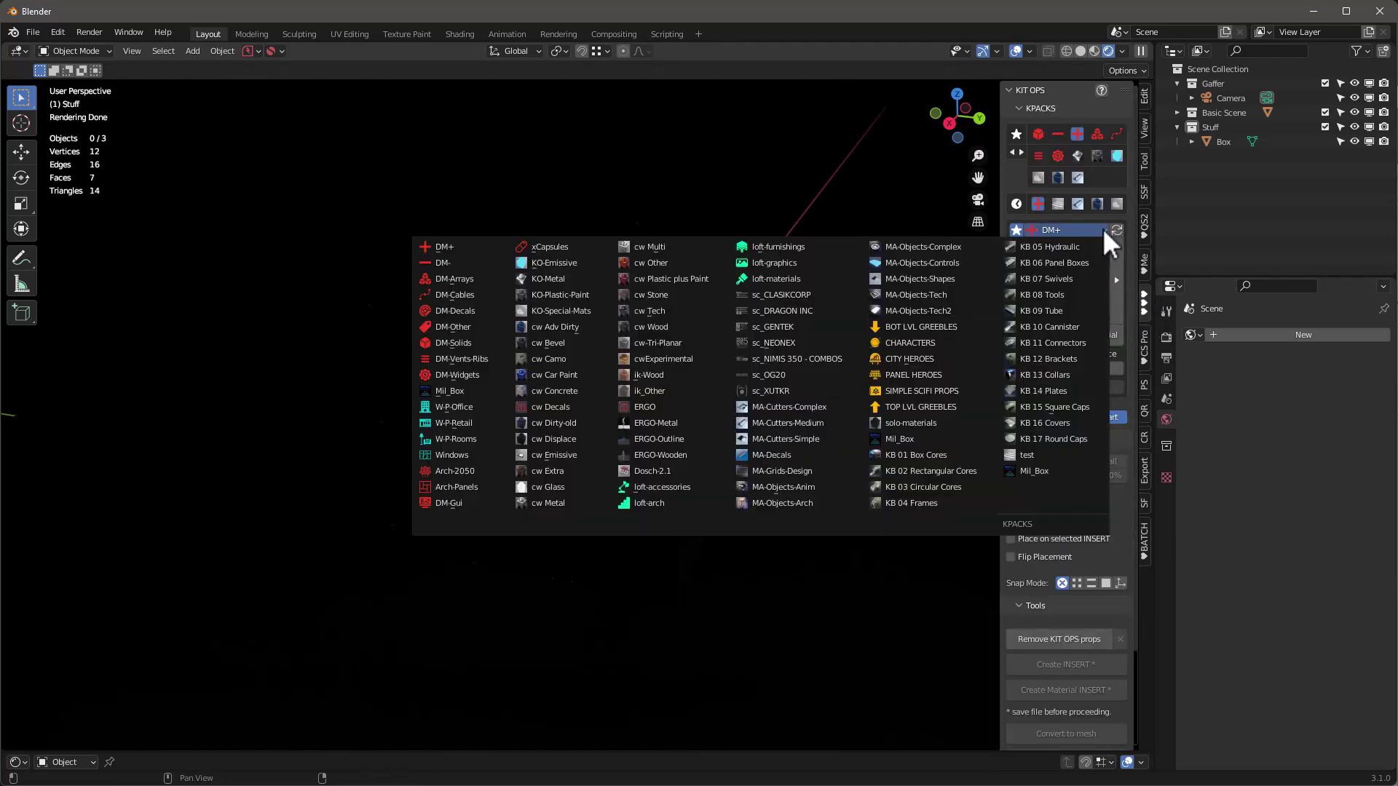
left_click(1029, 453)
left_click(1068, 263)
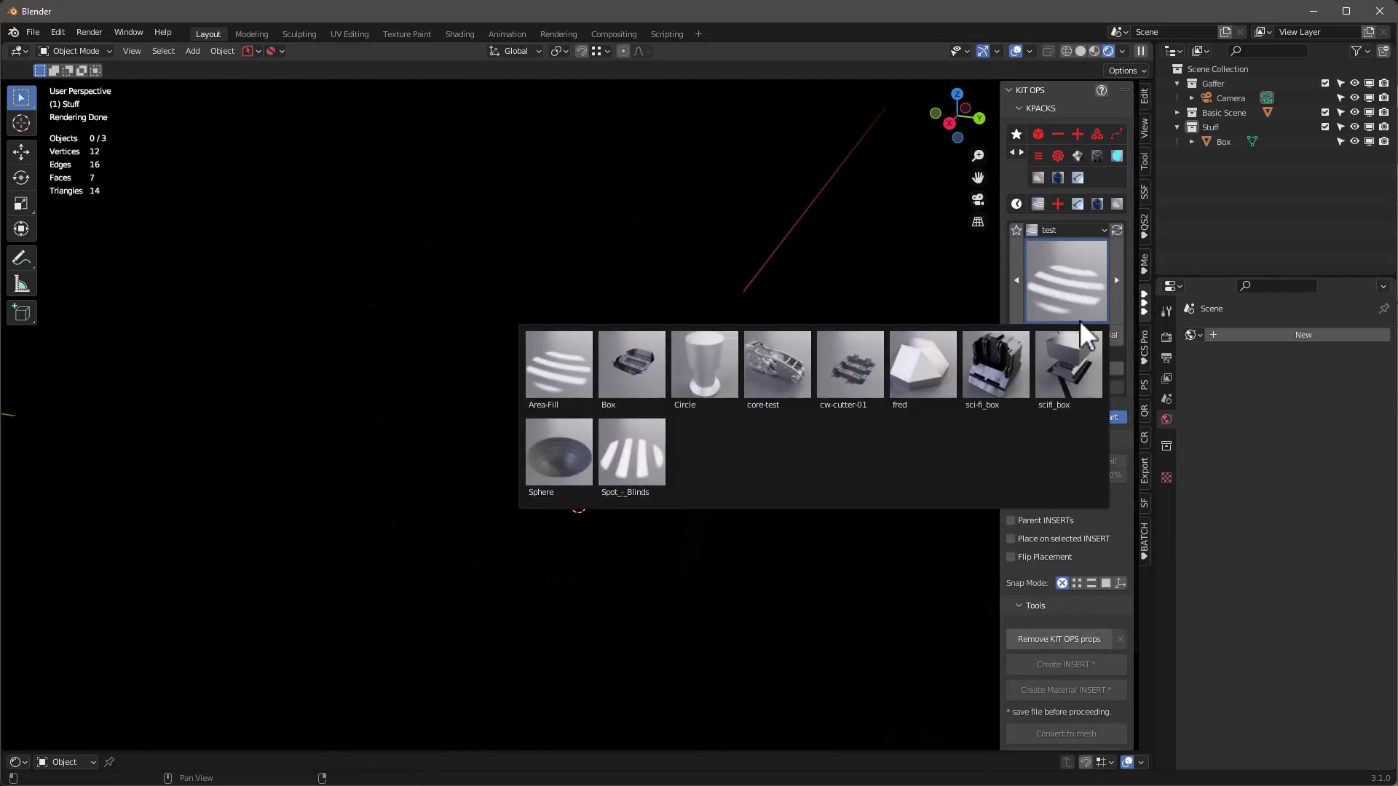
left_click(632, 459)
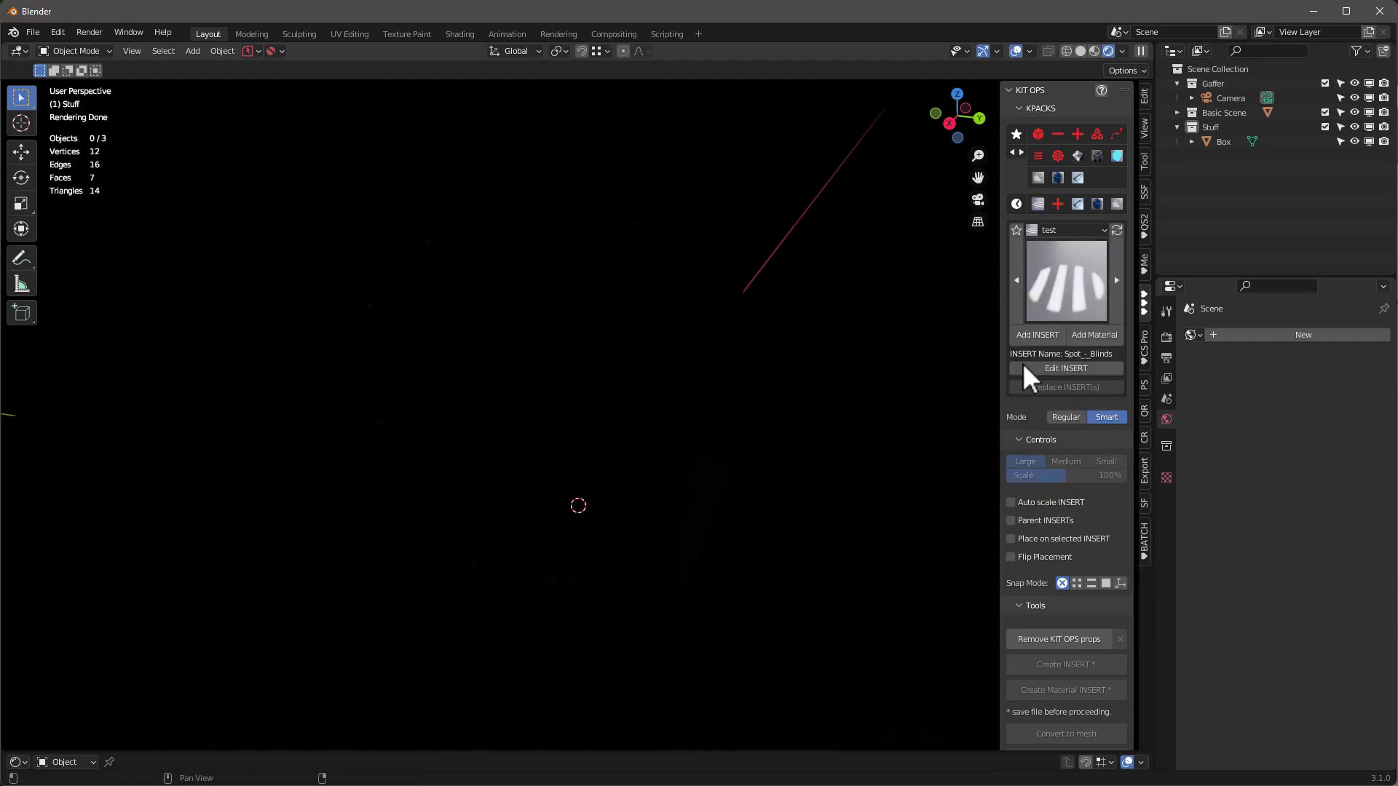
left_click(1038, 336)
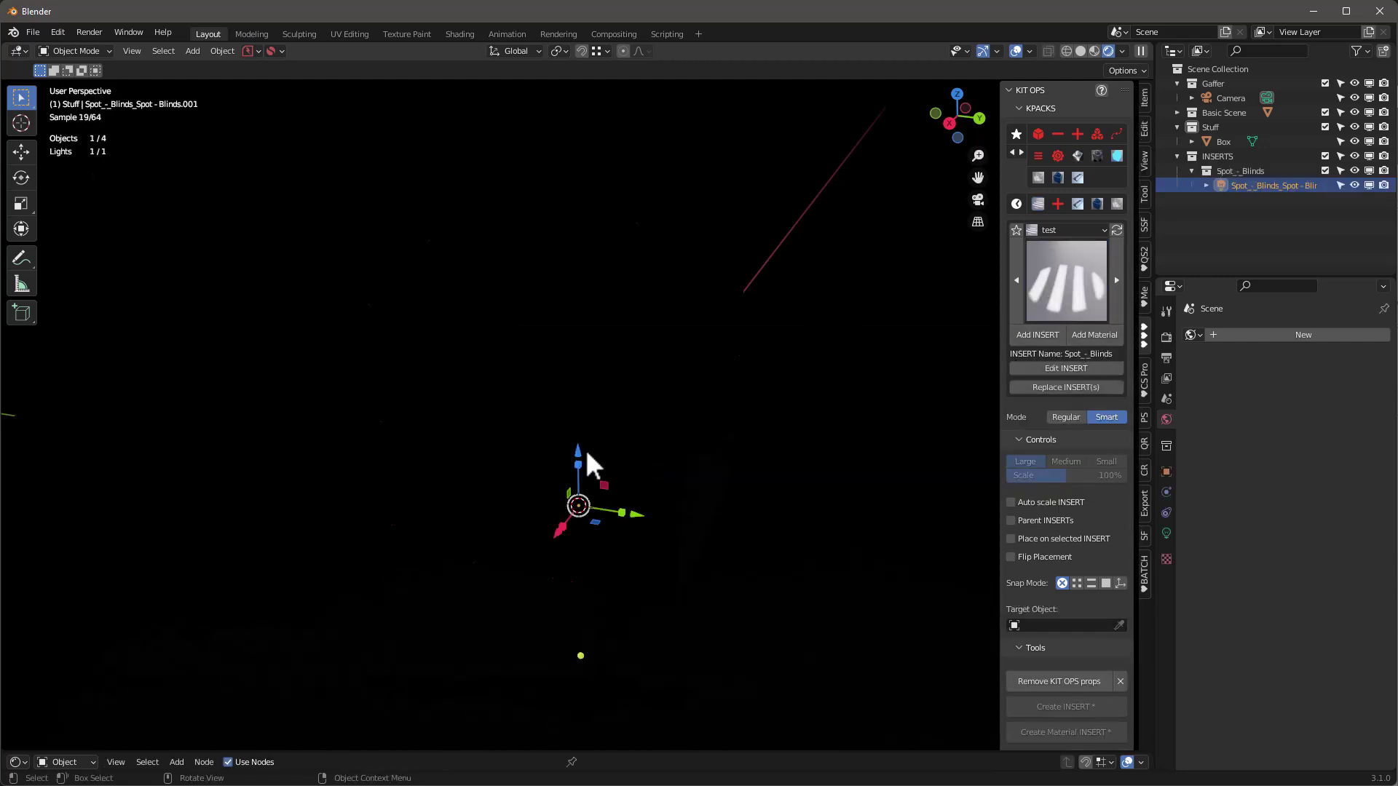
Raise the added spot light along Z high above the box so its stripes fall on the box and floor
left_click_drag(579, 453, 572, 165)
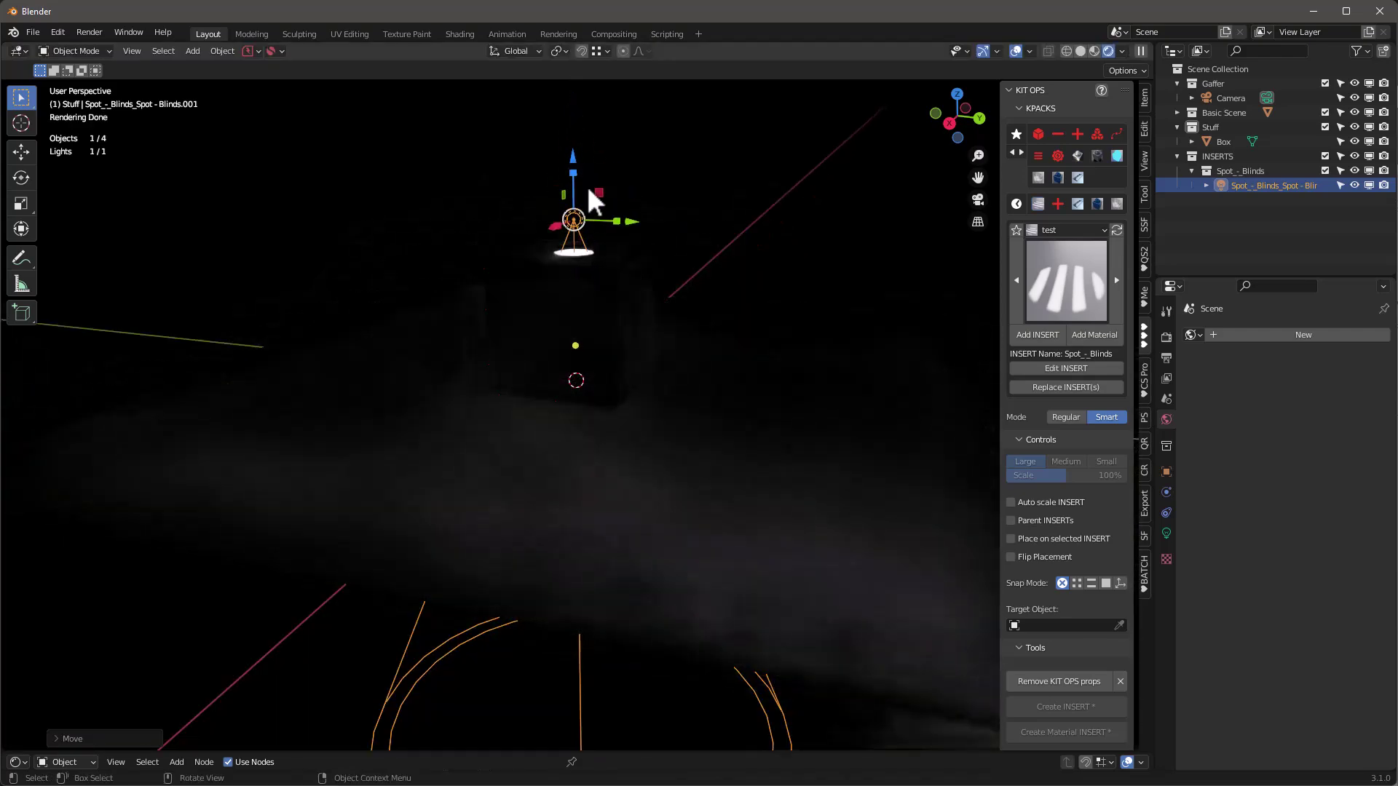
middle_click_drag(611, 210, 612, 359, "shift")
left_click_drag(561, 320, 539, 702)
scroll(552, 563, "down", 2)
middle_click_drag(550, 575, 465, 557)
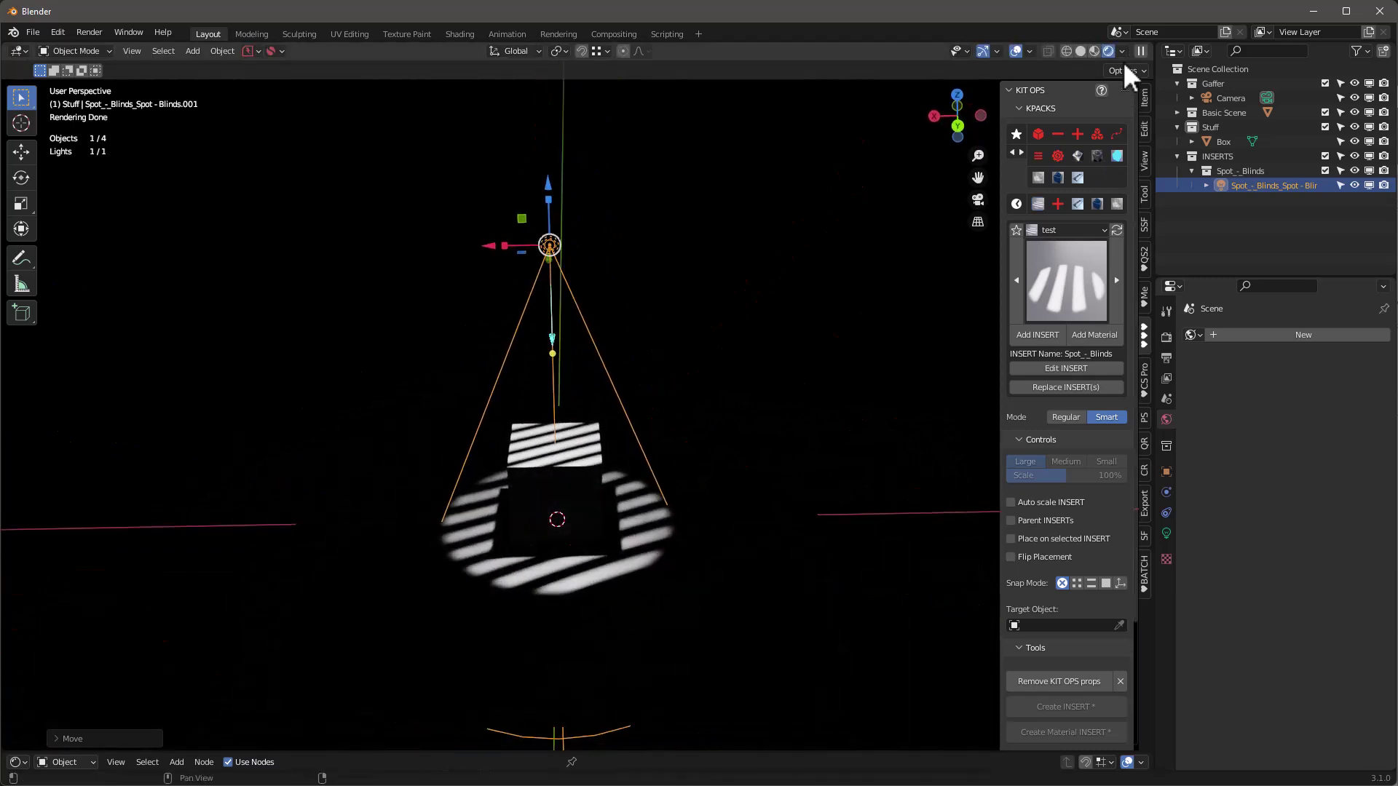
Compare Material Preview with Rendered shading and examine the blinds pattern projected onto the box and floor
left_click(1093, 50)
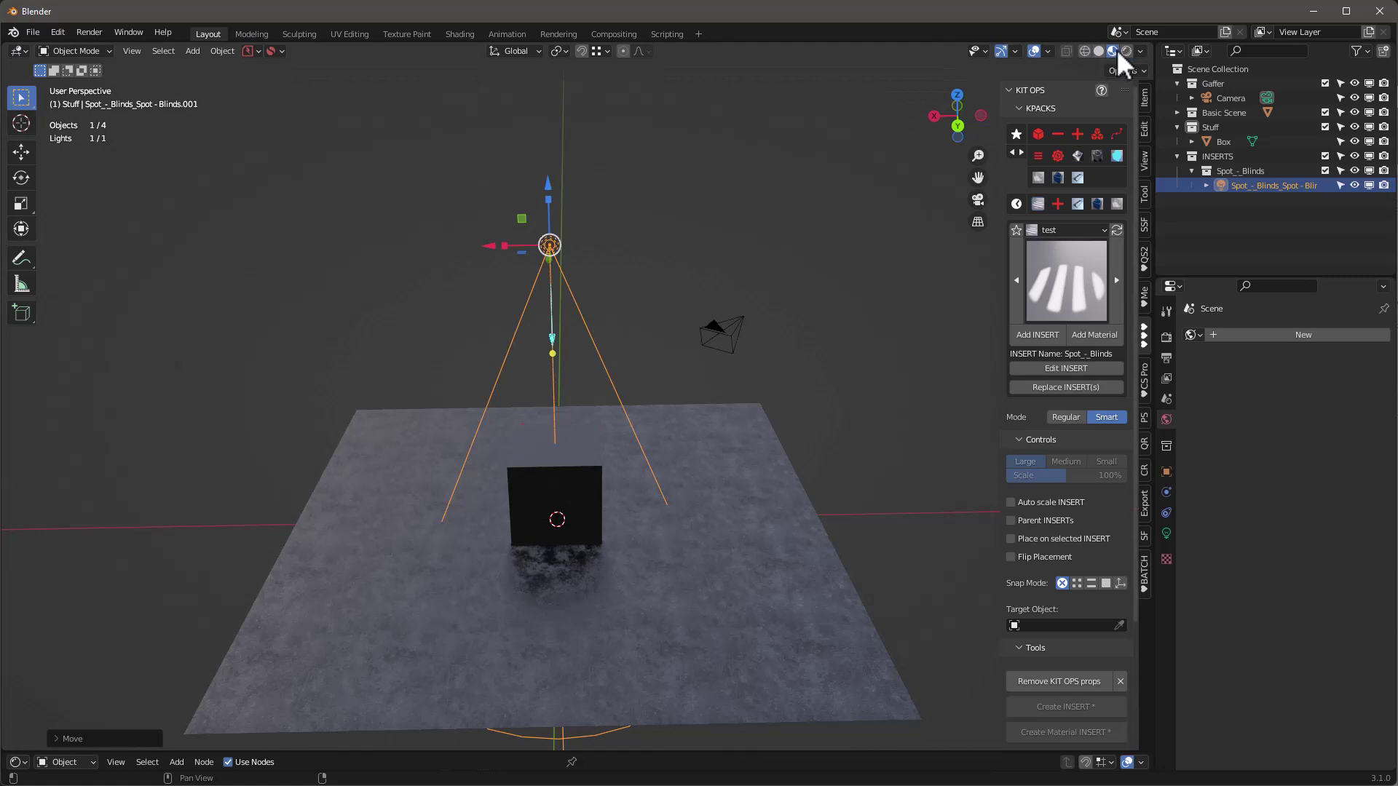
left_click(1128, 48)
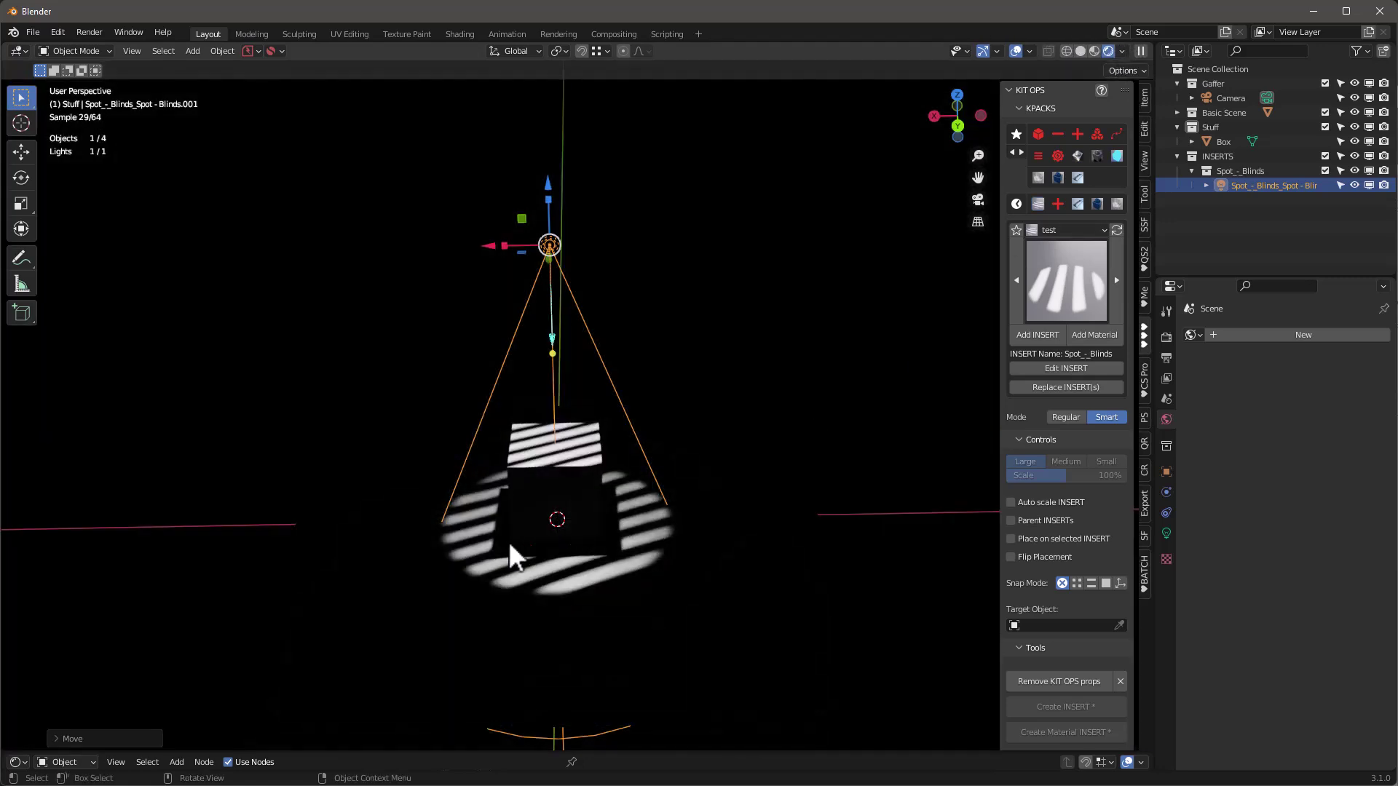
scroll(508, 534, "up", 3)
middle_click_drag(527, 520, 602, 540)
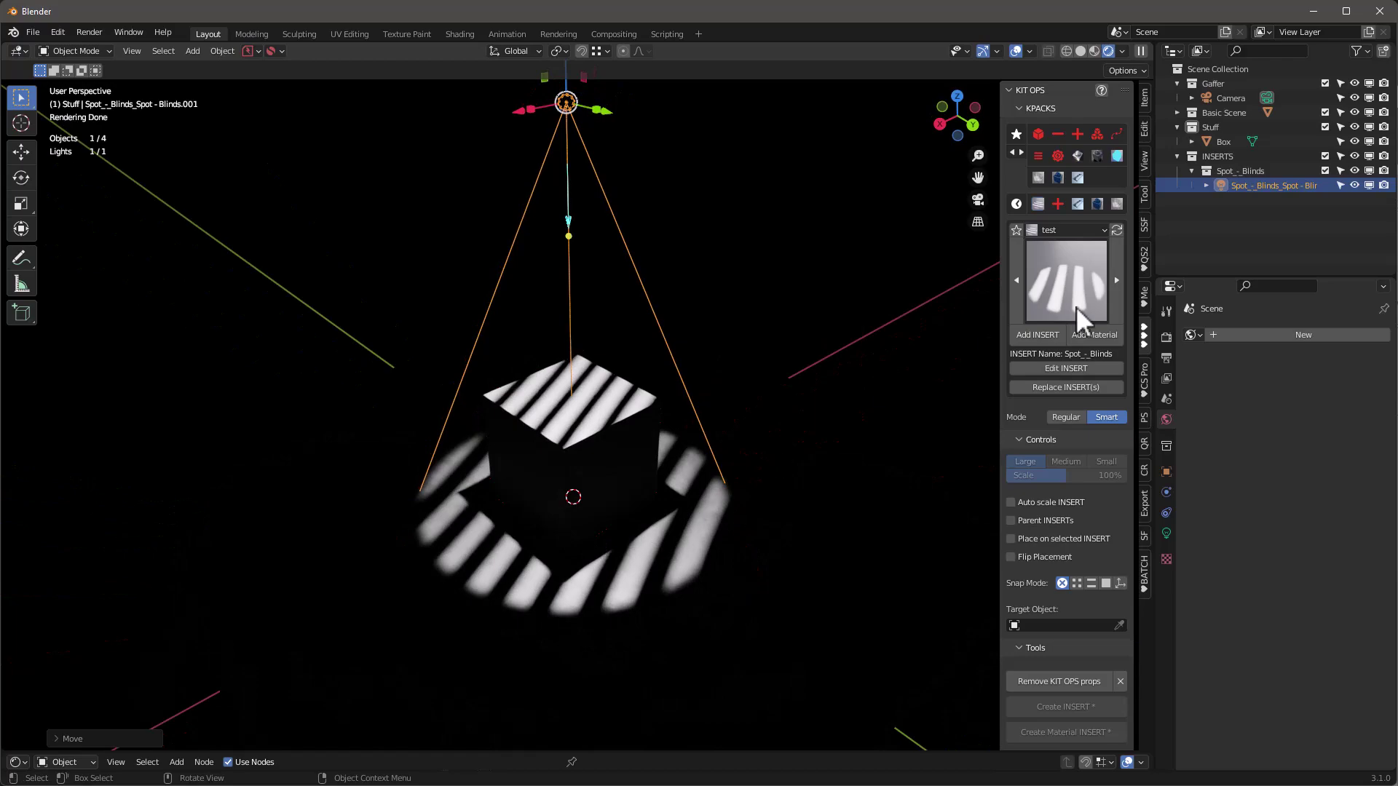